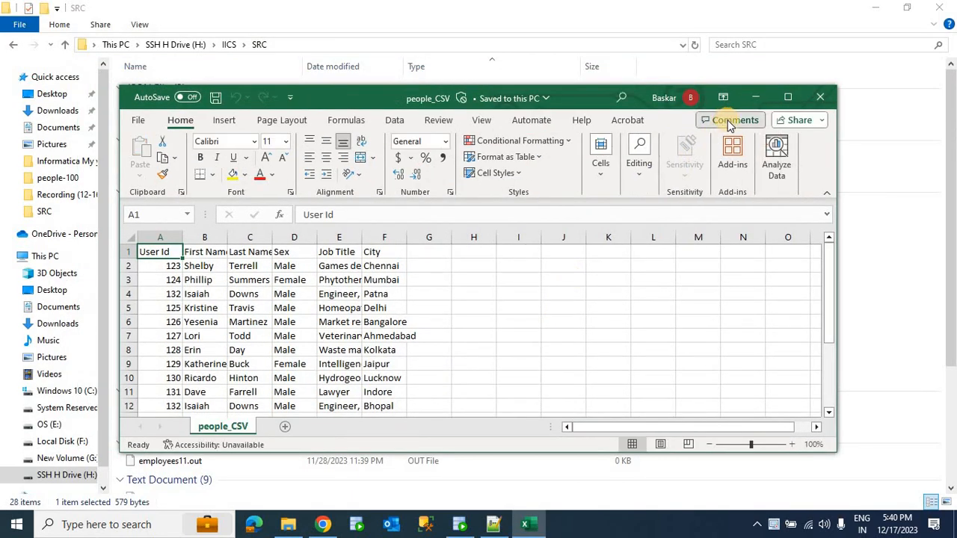
Examine the records in the people_CSV file, particularly rows 4 to 12, and close the workbook
scroll(560, 302, down, 1)
scroll(541, 319, up, 1)
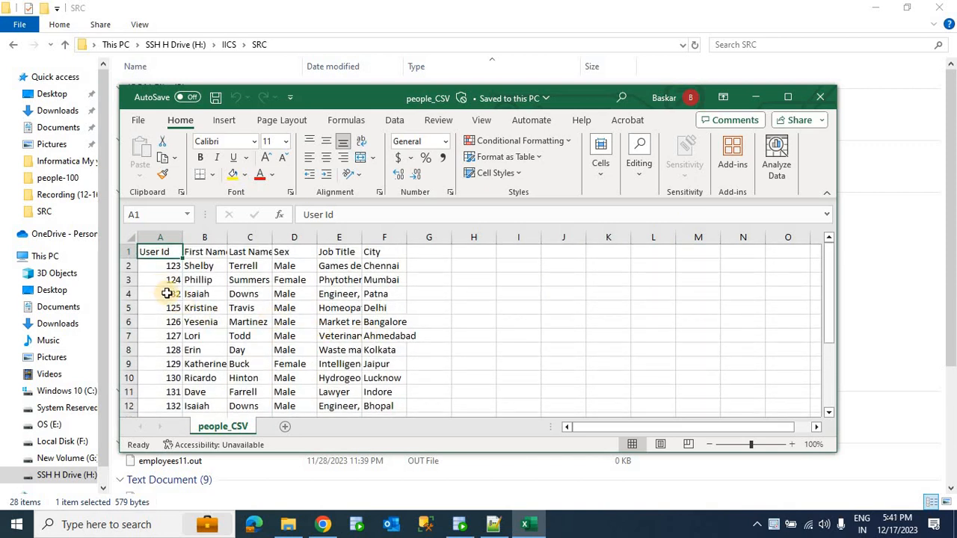
drag(167, 294, 371, 401)
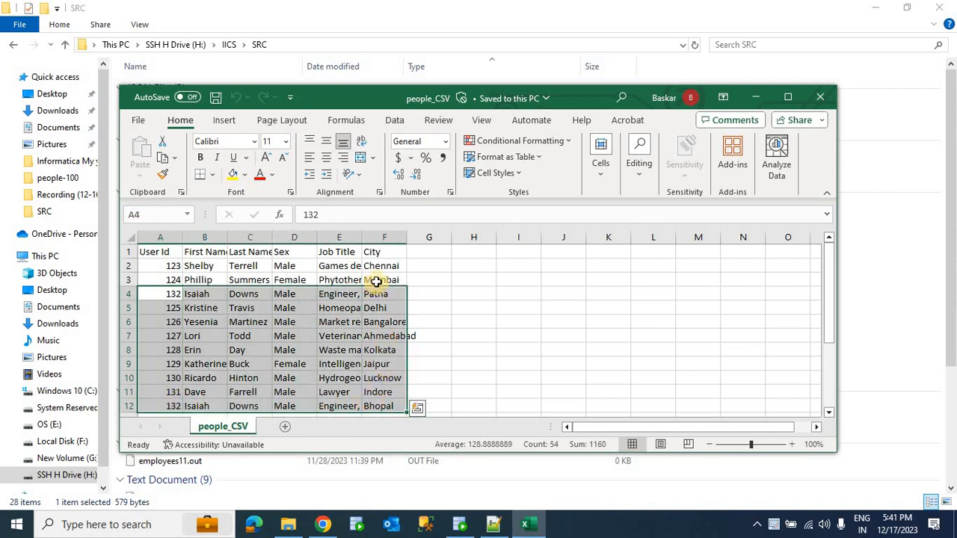
click(518, 391)
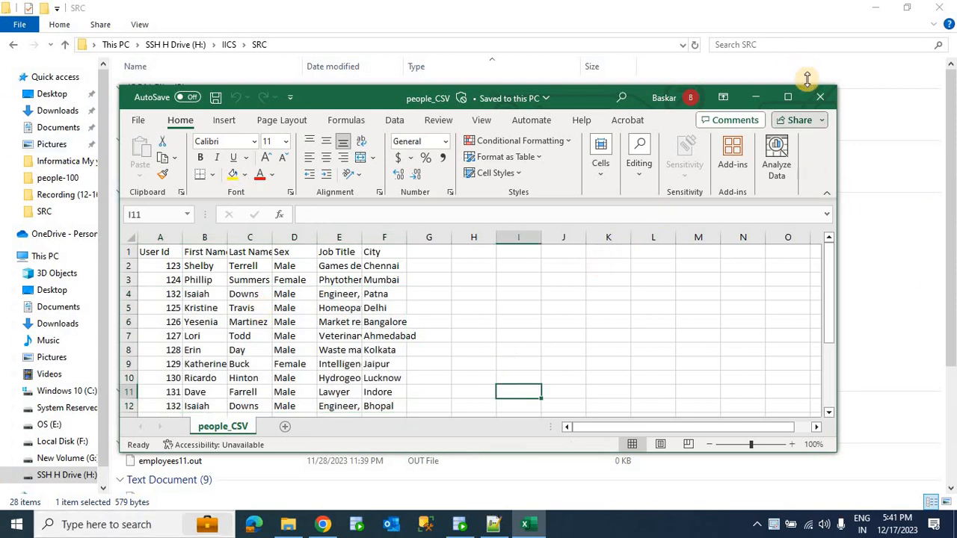
click(820, 101)
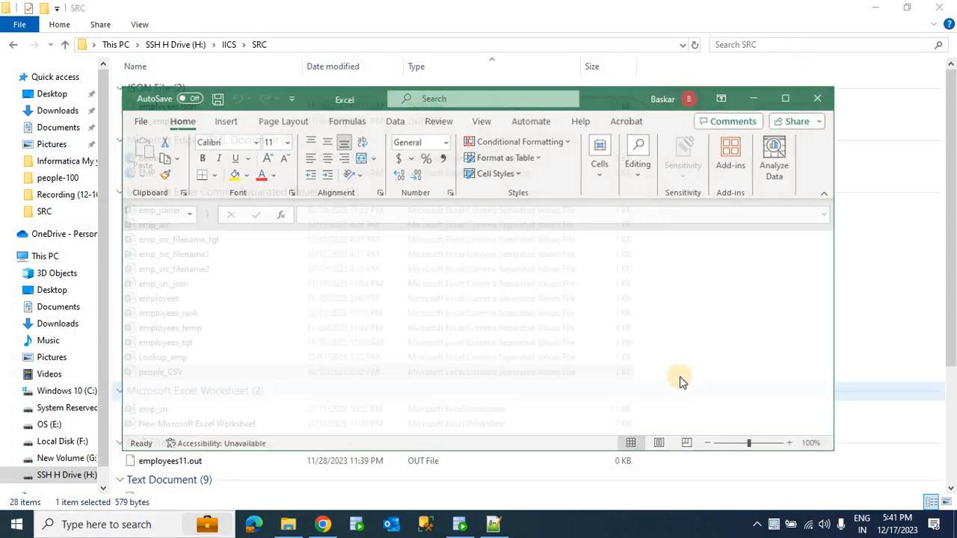
Switch to Informatica Data Integration in Chrome and create a new blank mapping
click(323, 524)
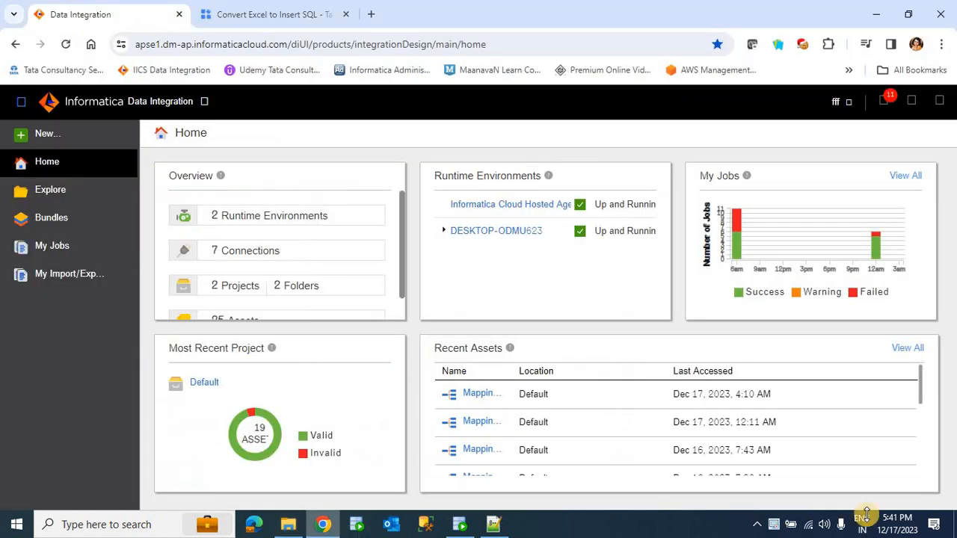
click(42, 136)
click(228, 215)
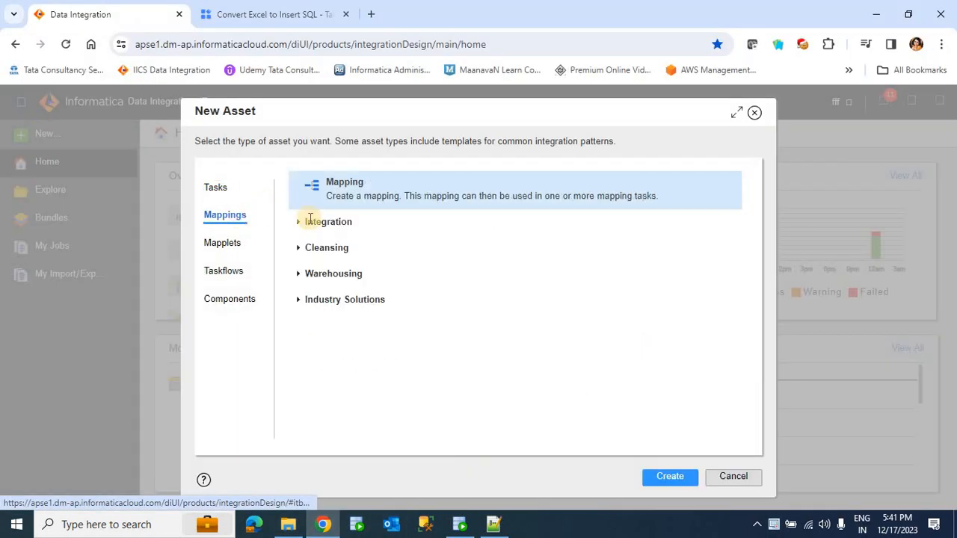
click(666, 484)
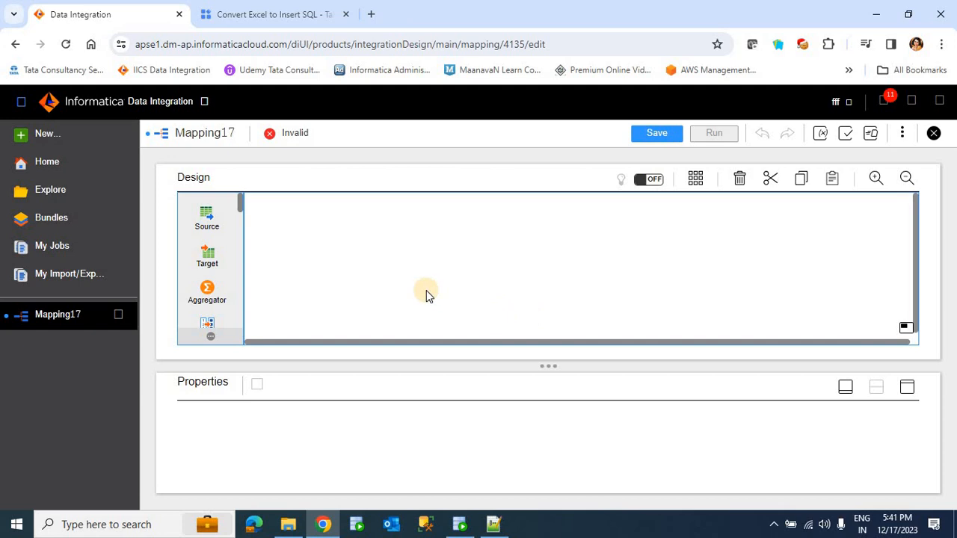
Set the Source transformation's connection to FF_SRC (Flat File)
click(356, 277)
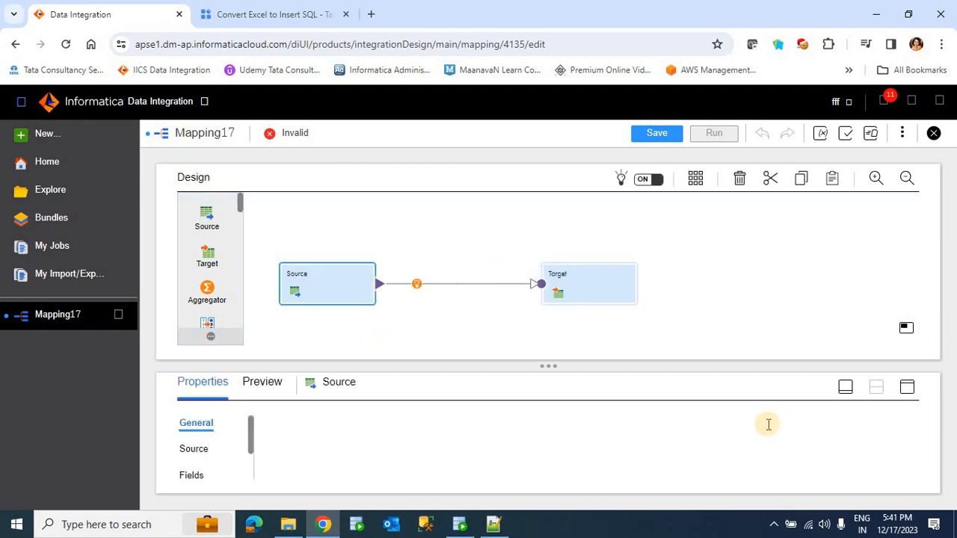
click(907, 387)
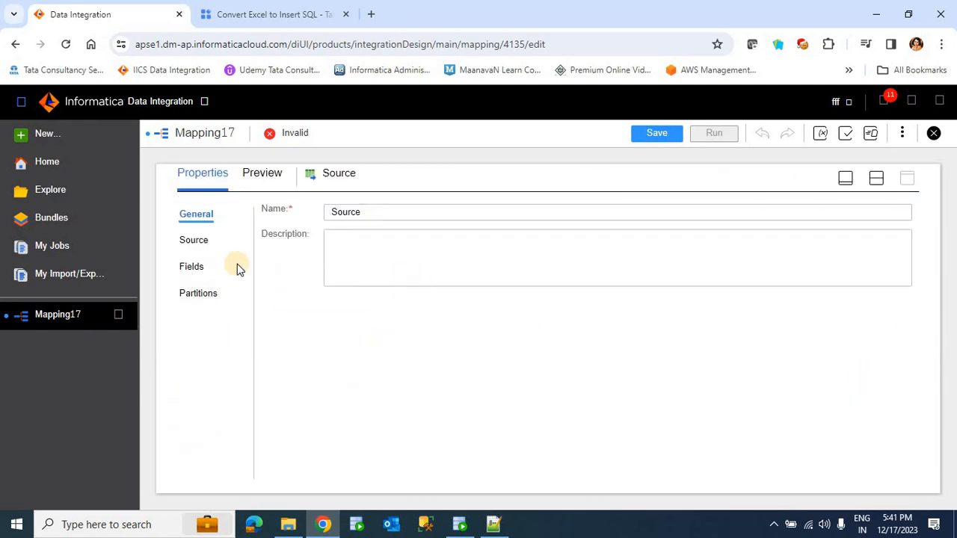
click(175, 247)
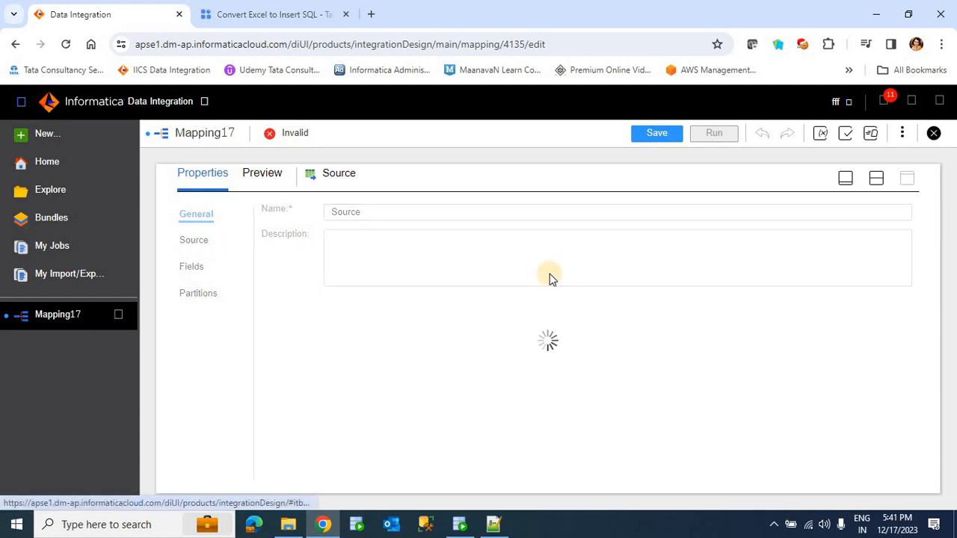
click(449, 244)
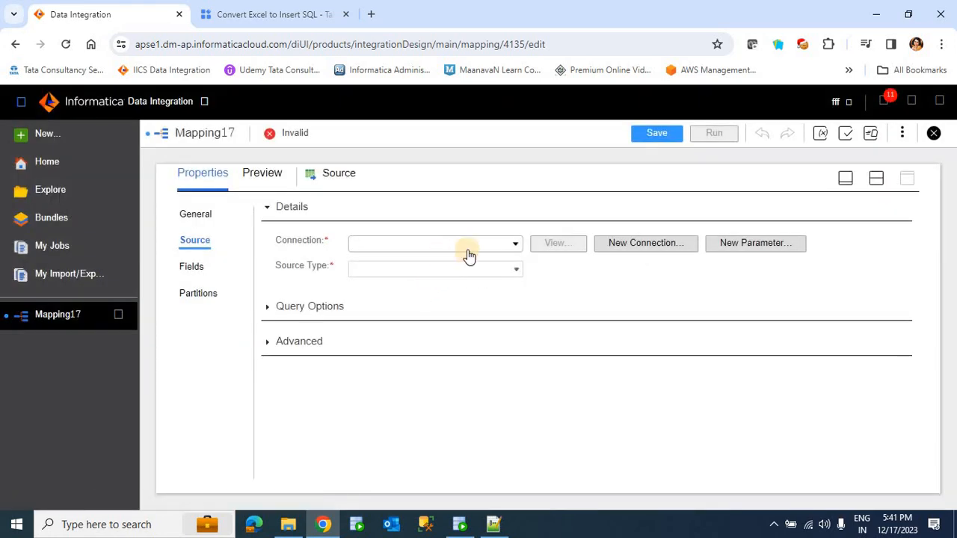
click(467, 249)
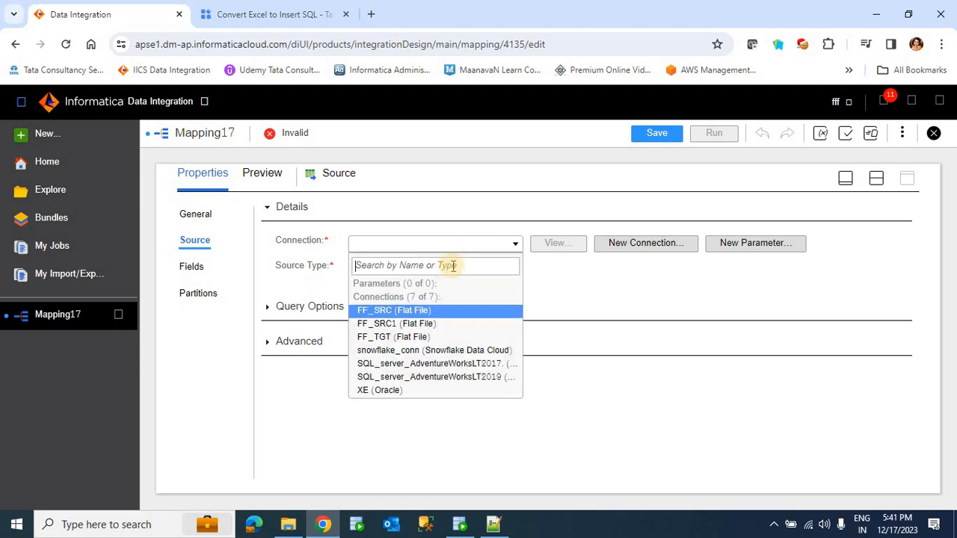
click(423, 311)
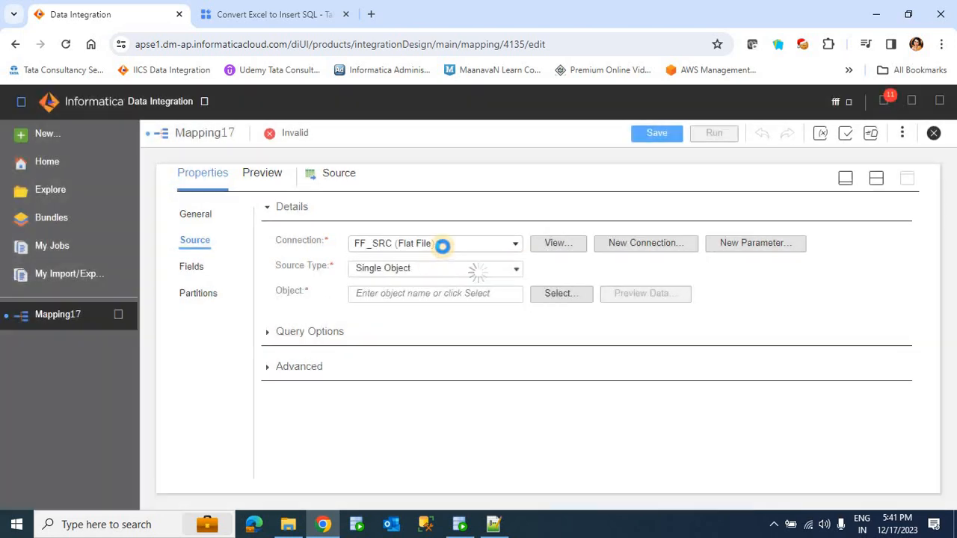
Choose people_CSV.csv as the source object of the FF_SRC connection
click(539, 293)
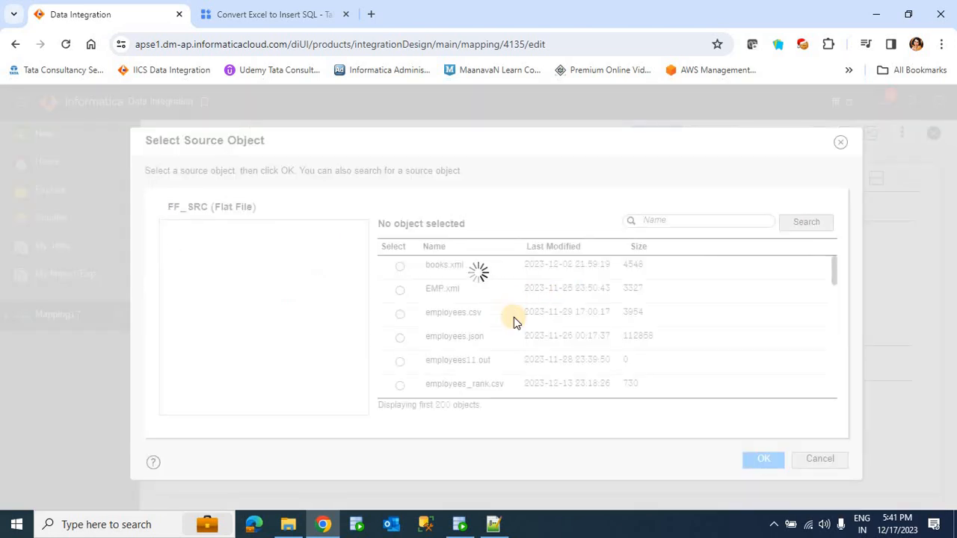
scroll(514, 317, down, 5)
scroll(514, 317, down, 8)
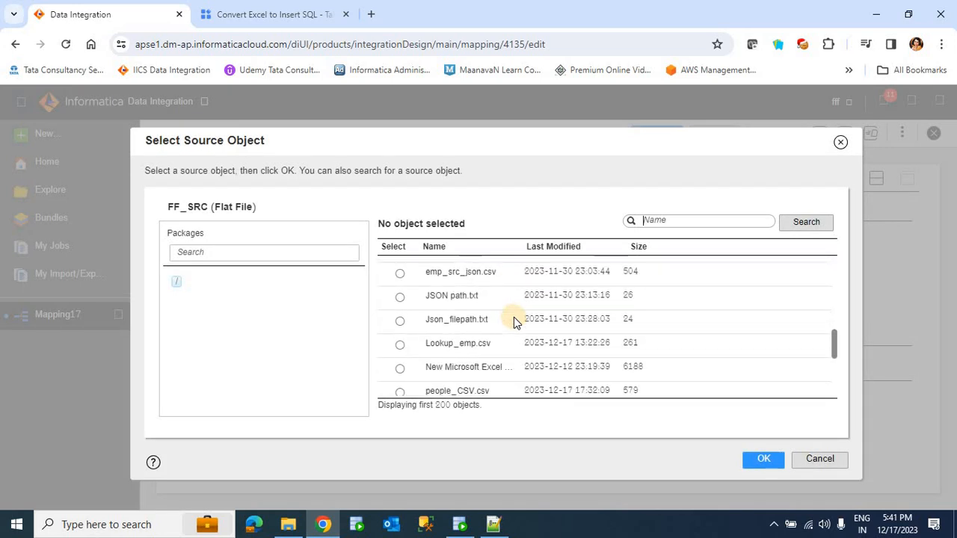
scroll(514, 317, up, 5)
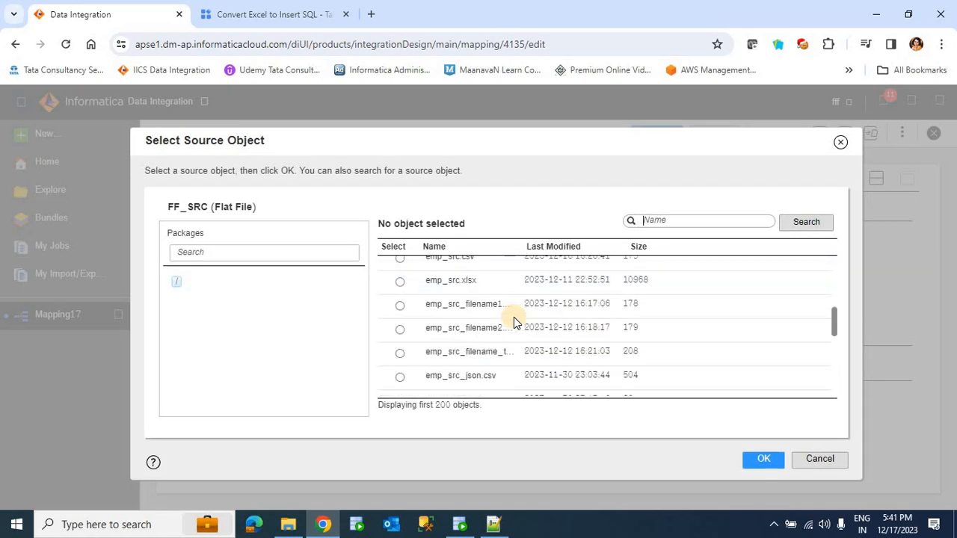
scroll(514, 317, down, 3)
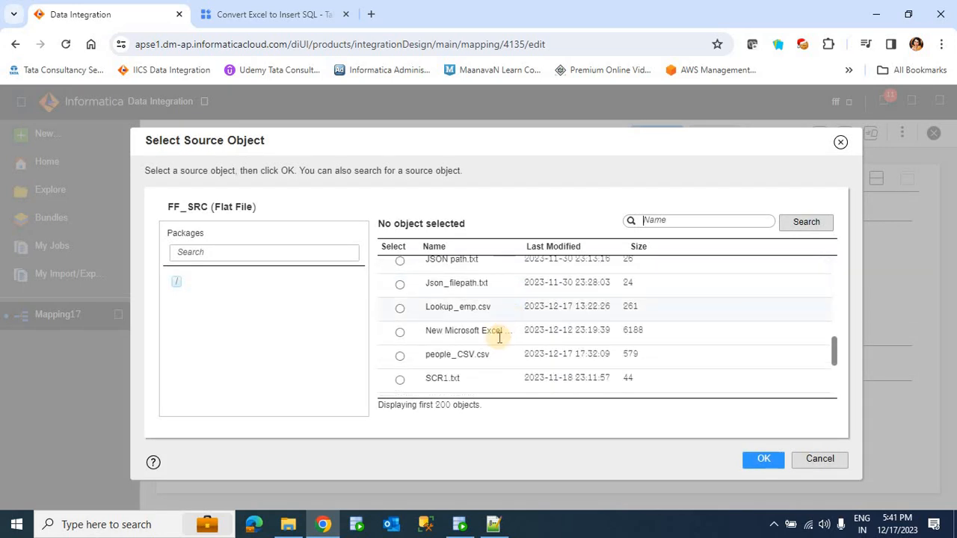
click(479, 354)
click(783, 471)
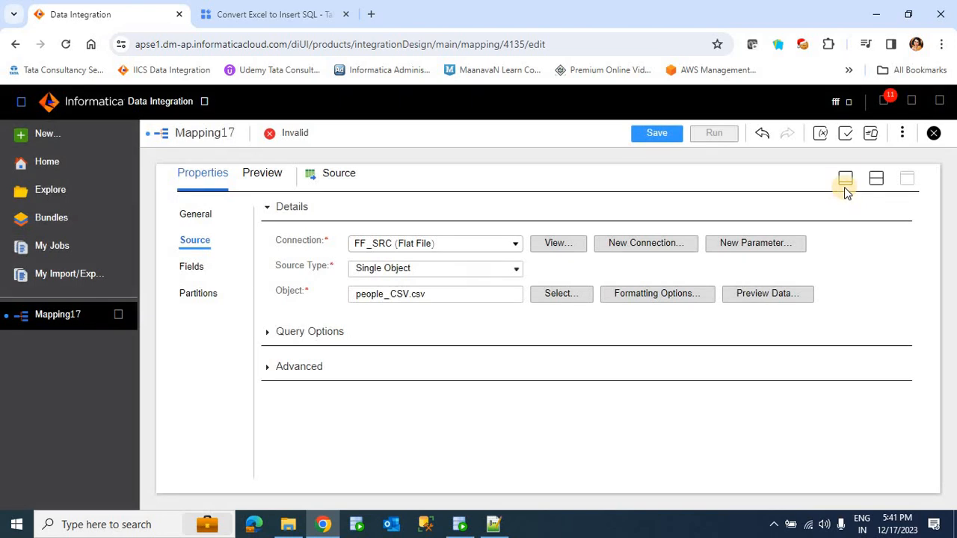
Examine the source's field list and compare it with the PEOPLE_TGT table's columns in Oracle SQL Developer
click(193, 270)
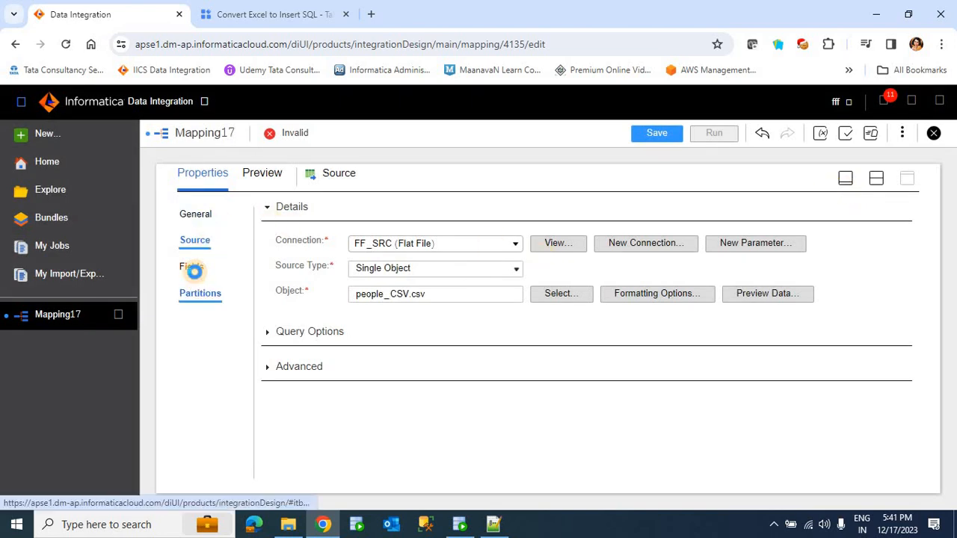
click(195, 273)
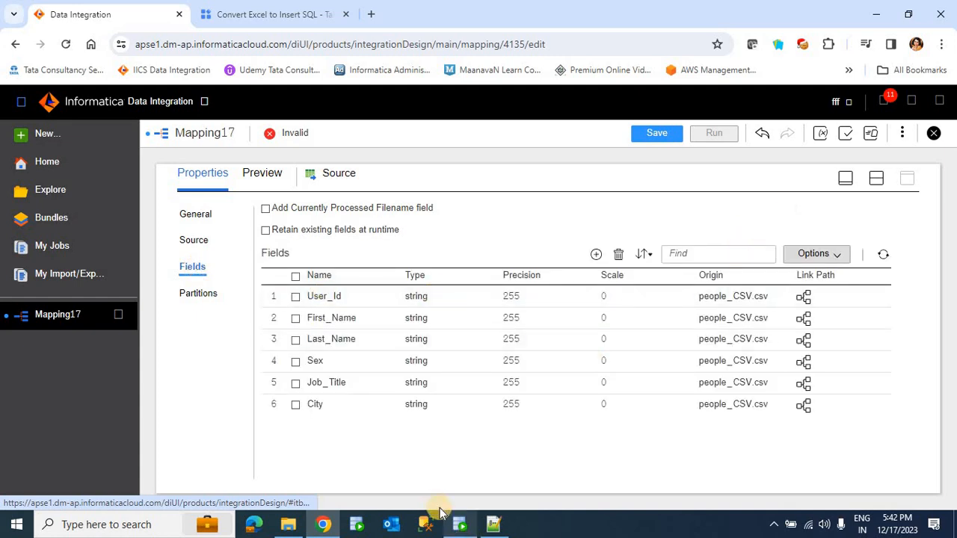
click(459, 525)
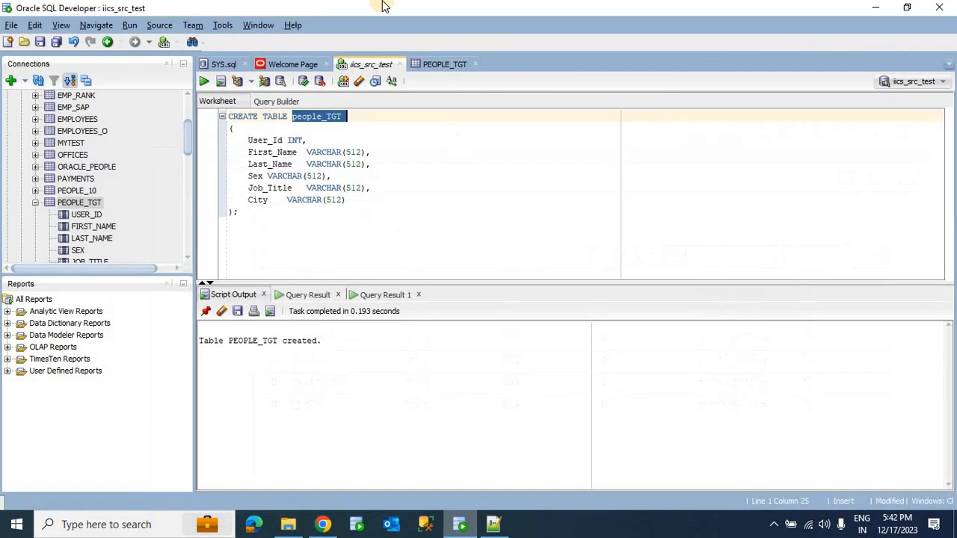
click(440, 65)
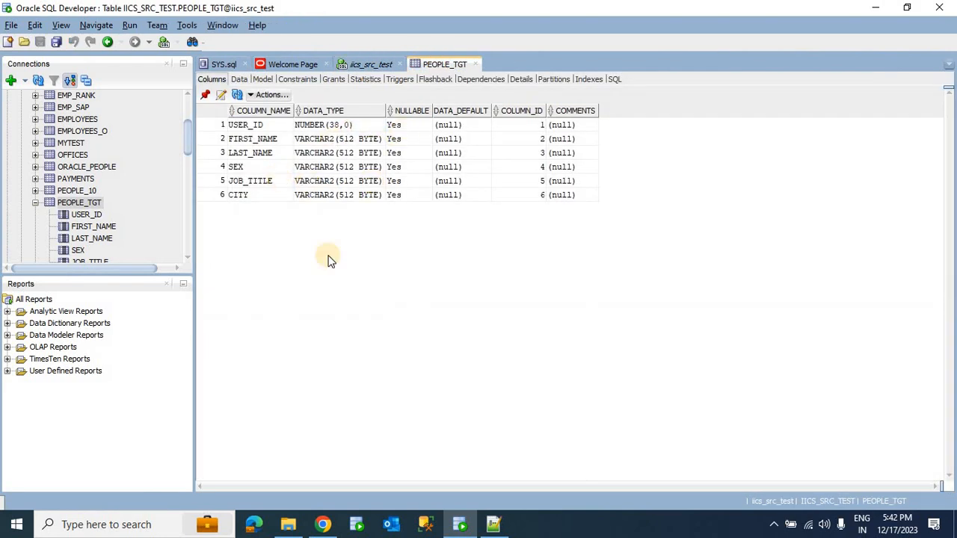
Return to the mapping in Chrome and insert an Expression transformation between Source and Target
click(323, 524)
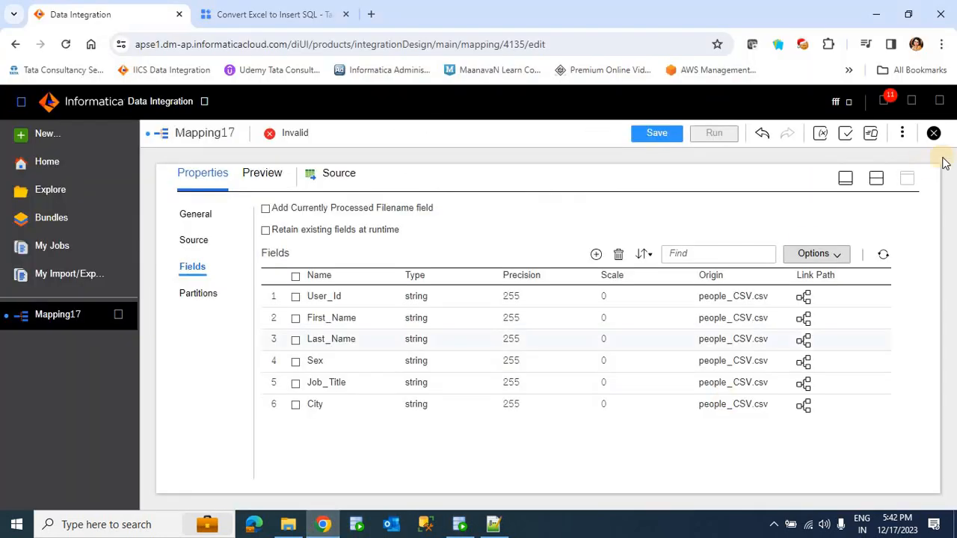
click(846, 179)
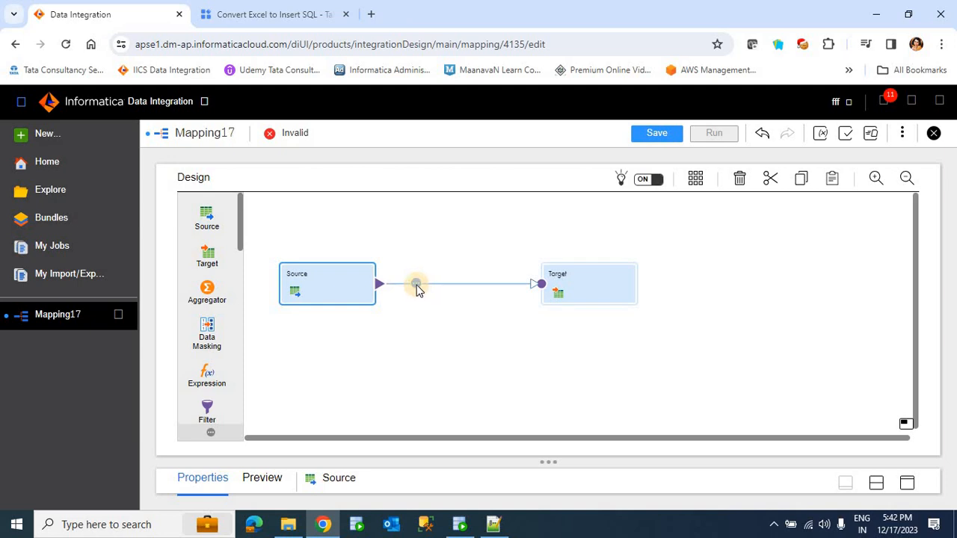
click(417, 285)
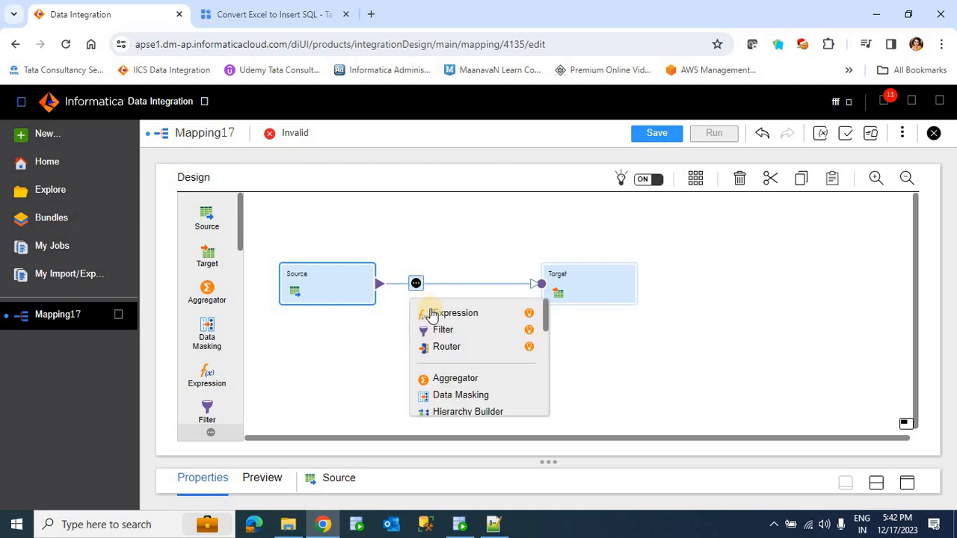
click(443, 311)
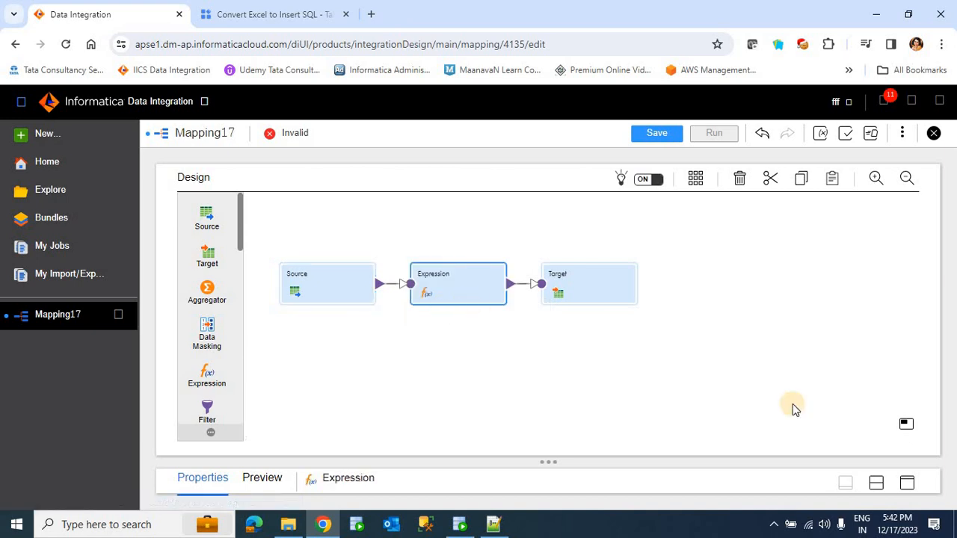
Add an output field O_ex_userid of type decimal with precision 38 to the Expression transformation
click(907, 482)
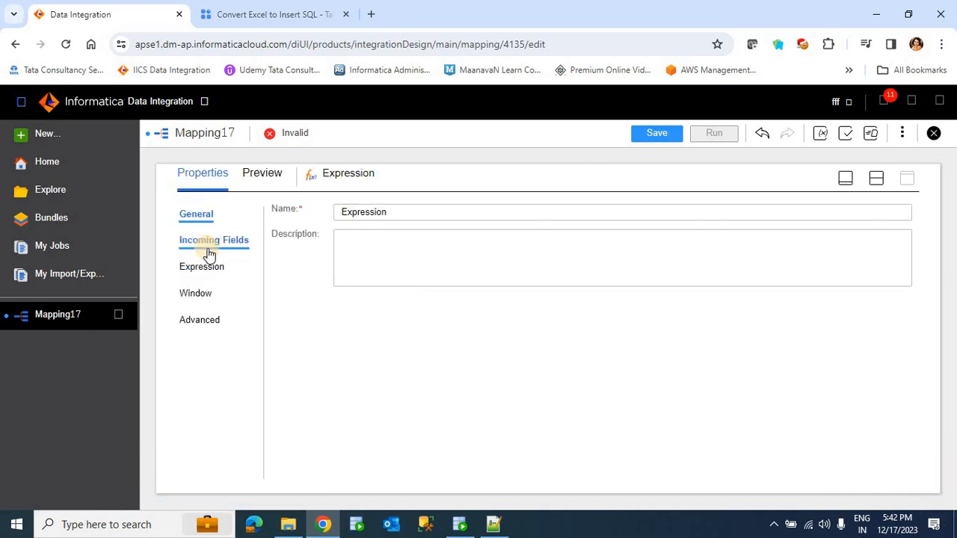
click(206, 269)
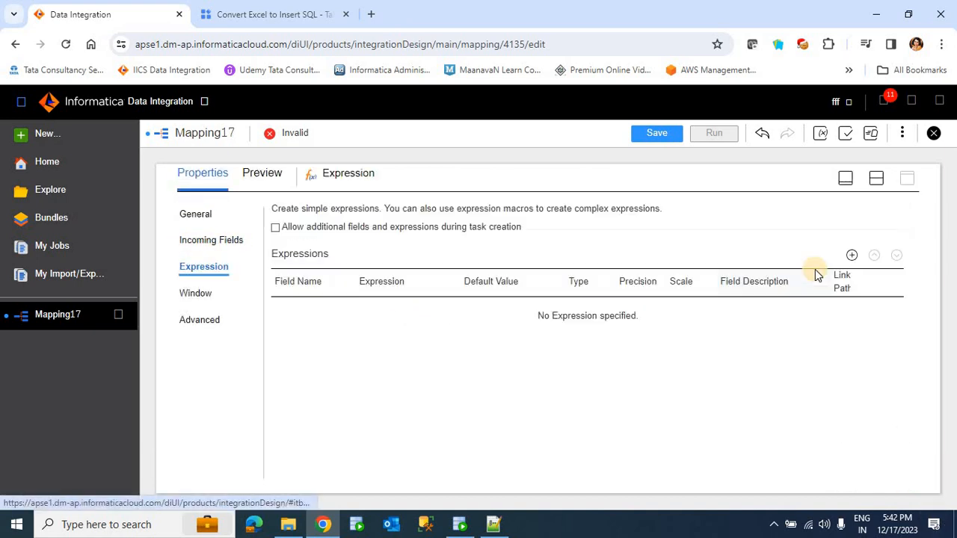
click(851, 256)
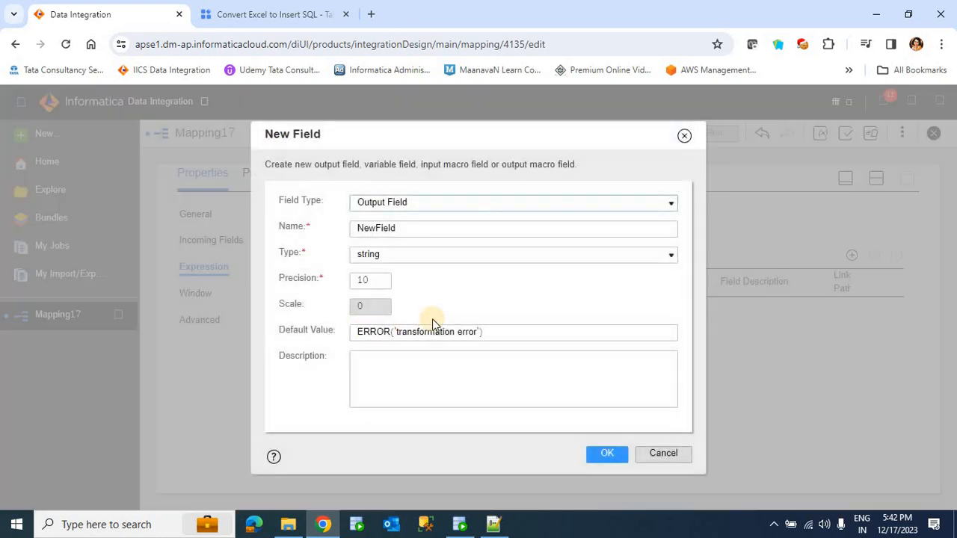
drag(421, 232, 297, 237)
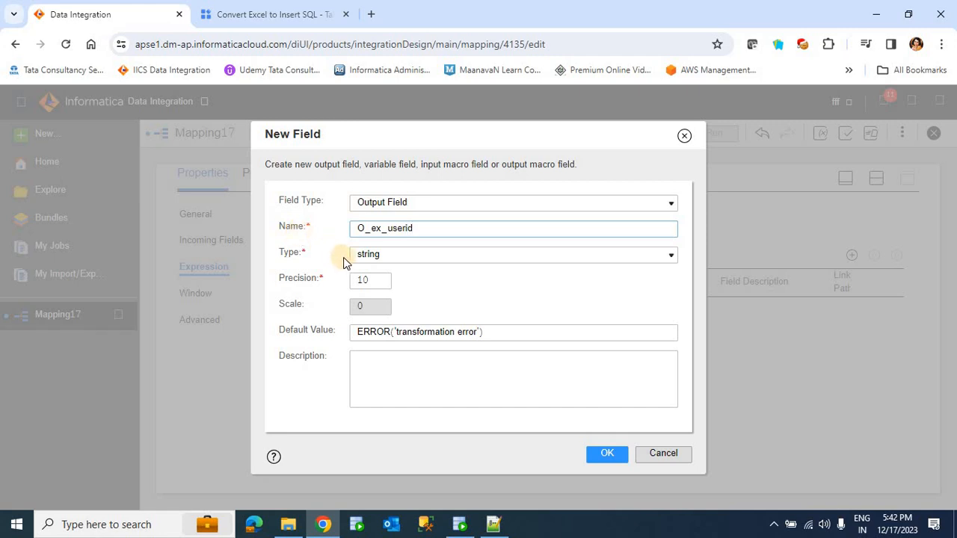
click(373, 255)
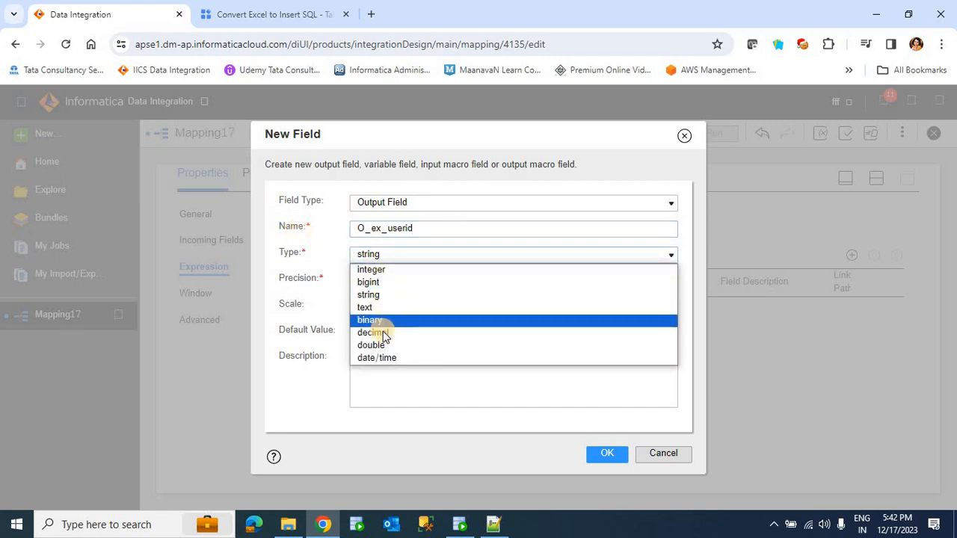
click(383, 333)
drag(374, 286, 309, 281)
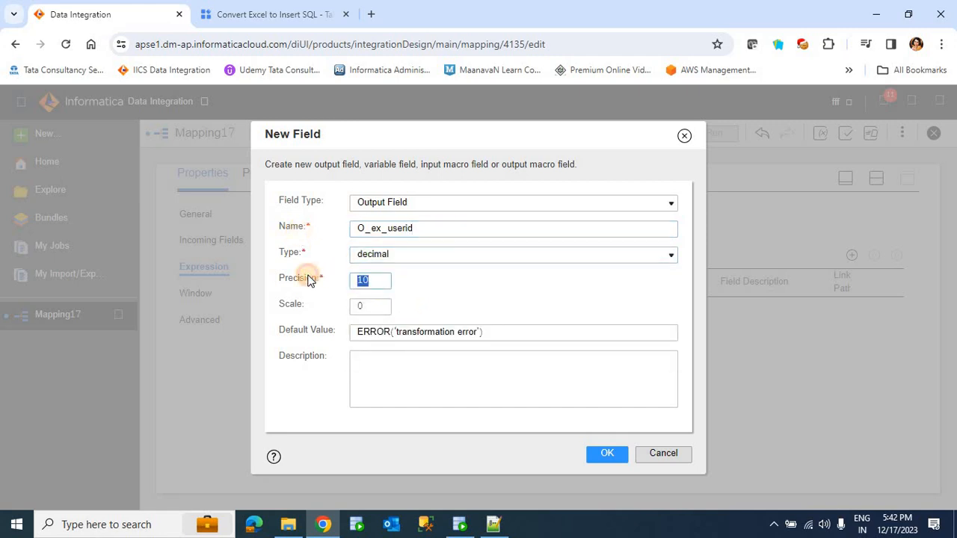
text(38)
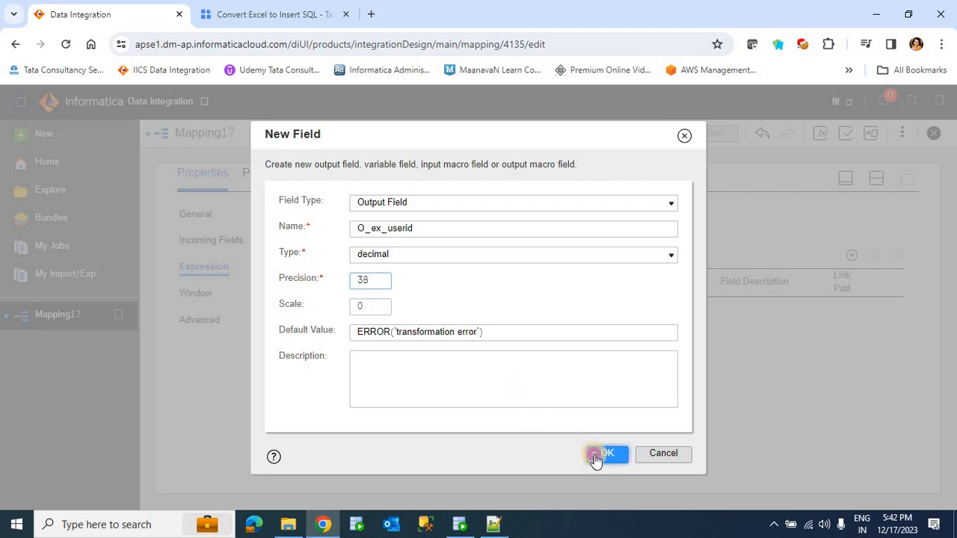
click(603, 454)
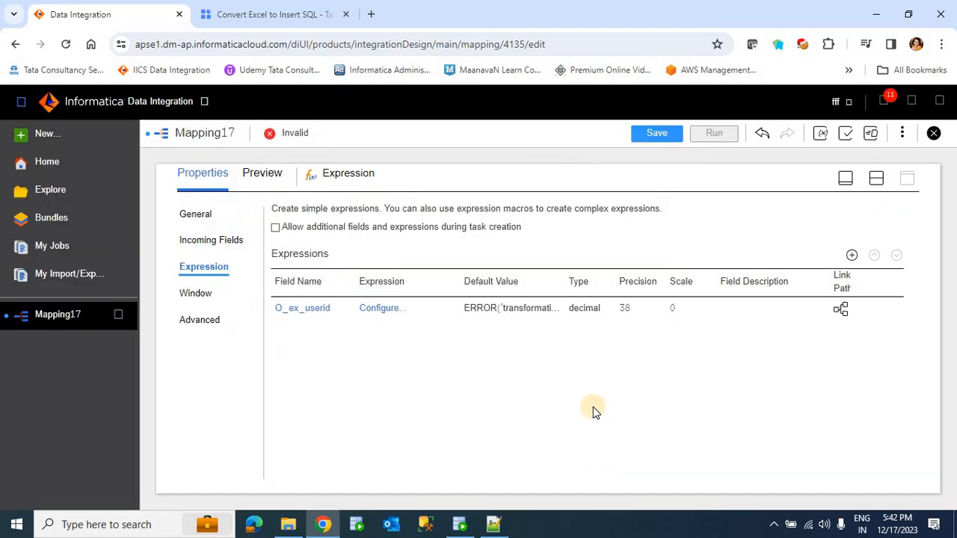
Insert the built-in conversion function To_Decimal into the expression of the O_ex_userid field
click(396, 314)
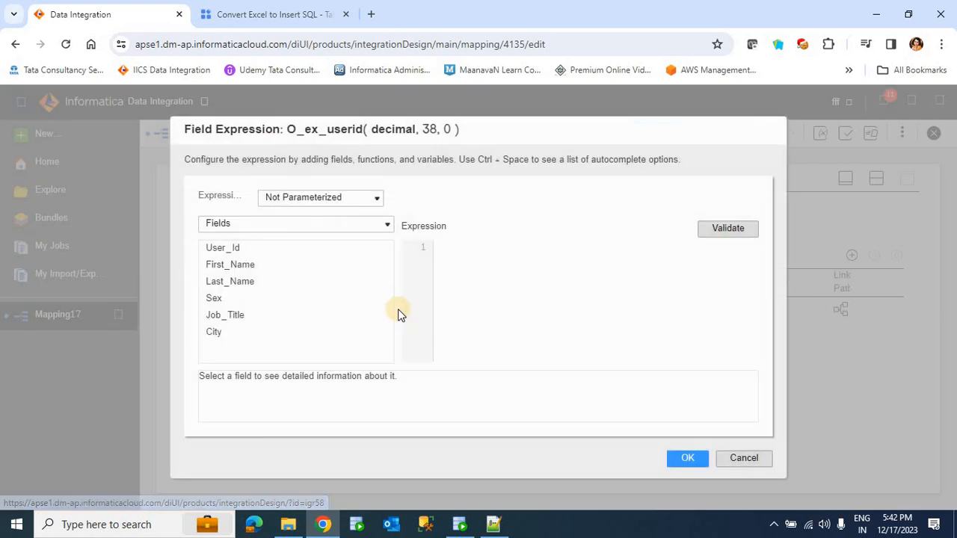
click(322, 224)
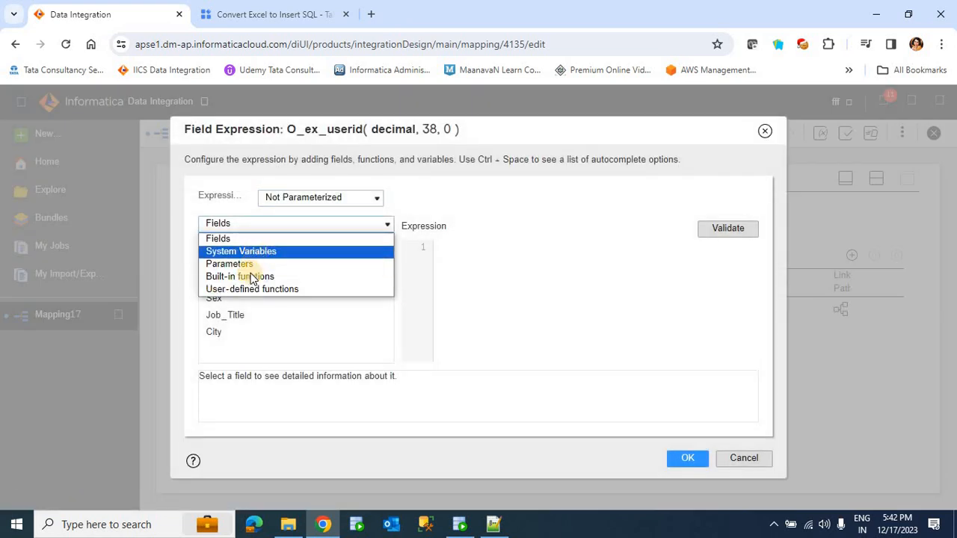
click(244, 277)
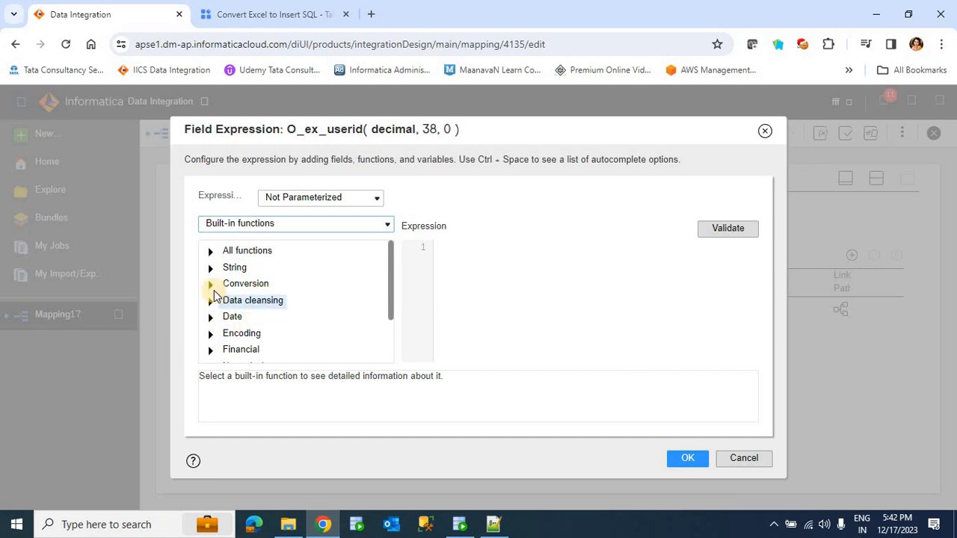
click(211, 284)
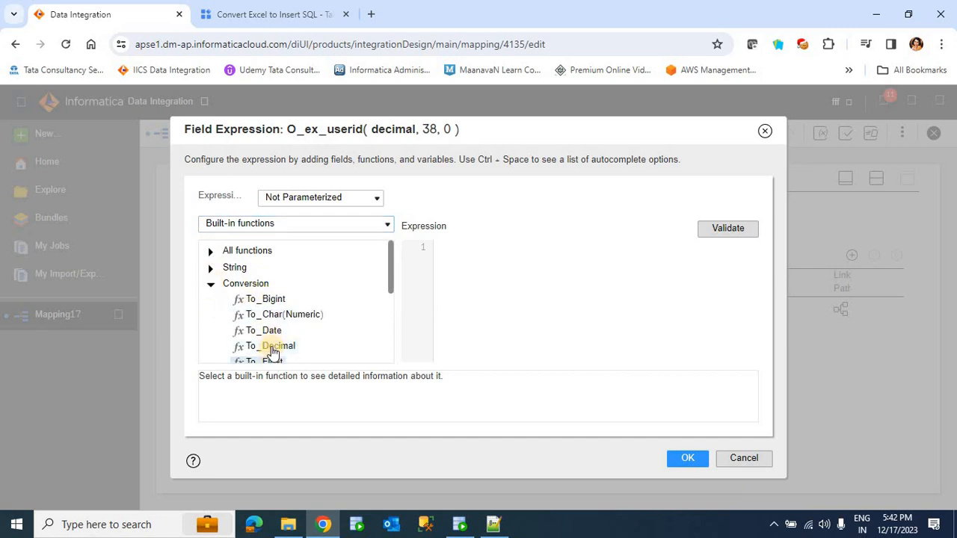
drag(269, 346, 416, 240)
Replace the To_Decimal placeholder arguments with the User_Id field, then validate and accept the expression
click(339, 224)
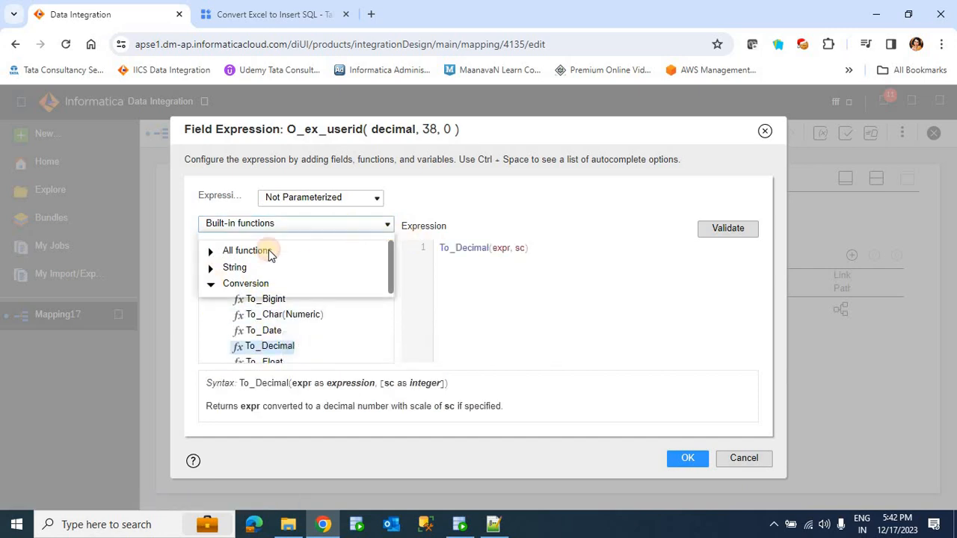
click(296, 306)
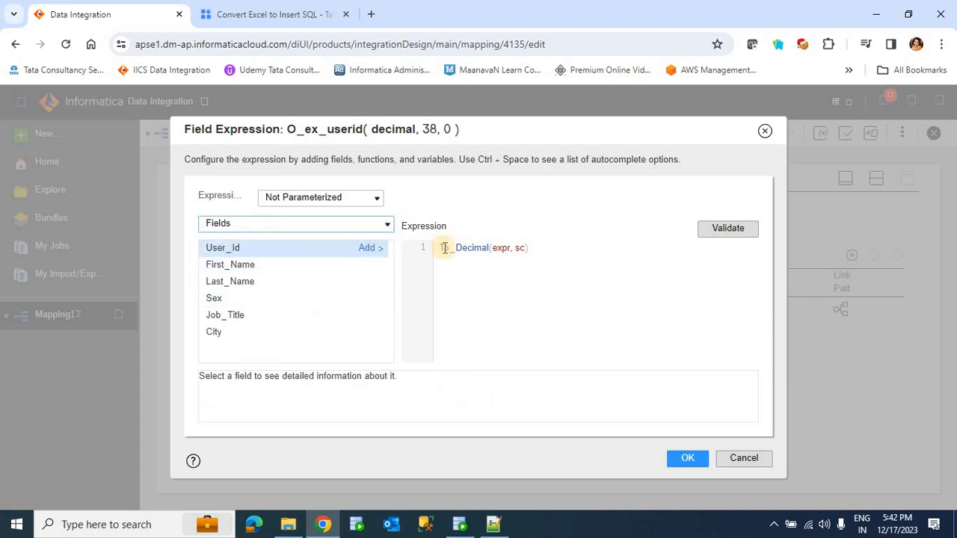
click(502, 248)
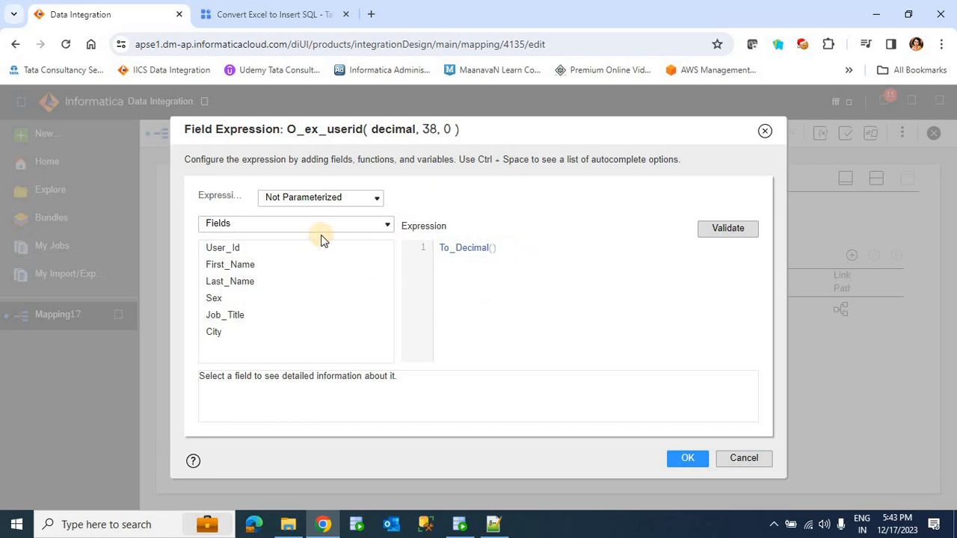
click(364, 251)
click(365, 252)
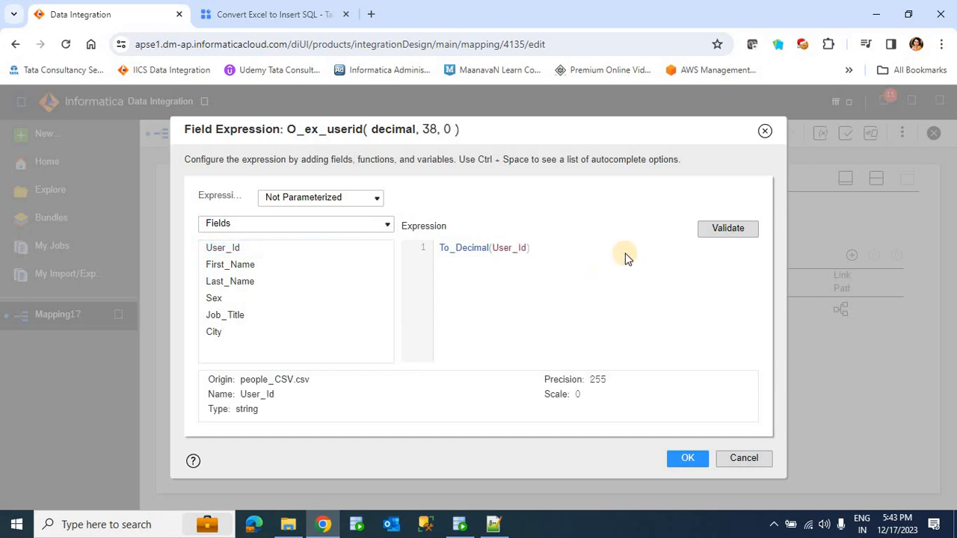
click(708, 230)
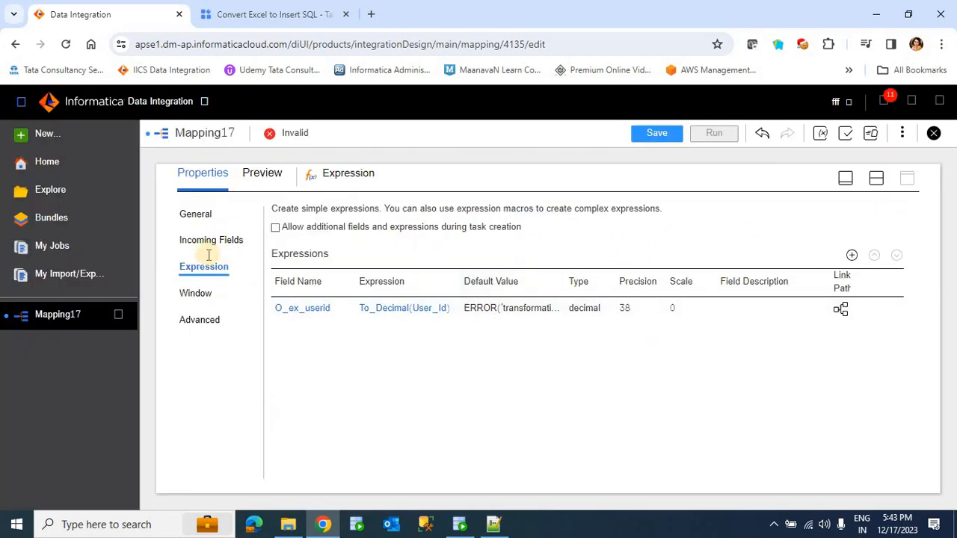
Move the Target farther from the Expression on the mapping canvas and insert a Lookup transformation between them
click(846, 179)
drag(570, 281, 797, 280)
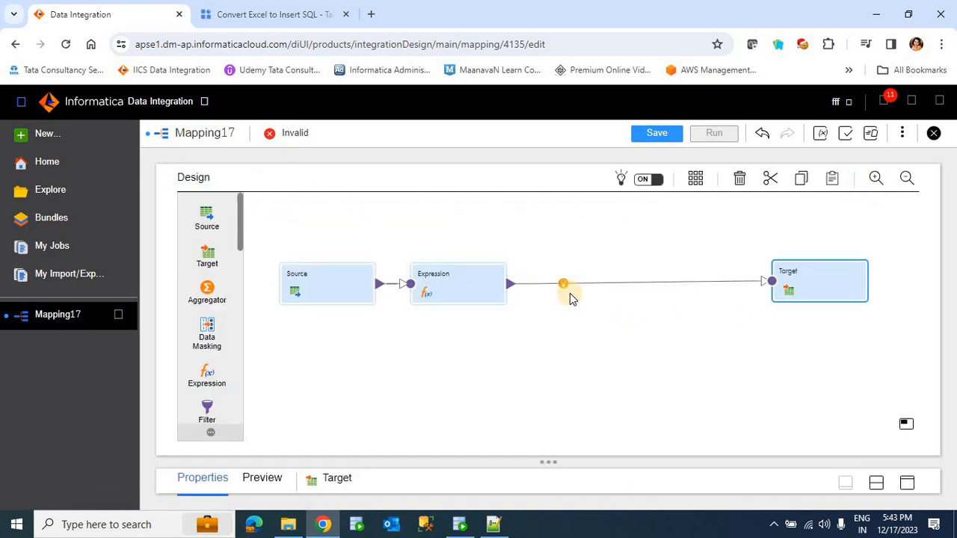
click(565, 287)
click(563, 283)
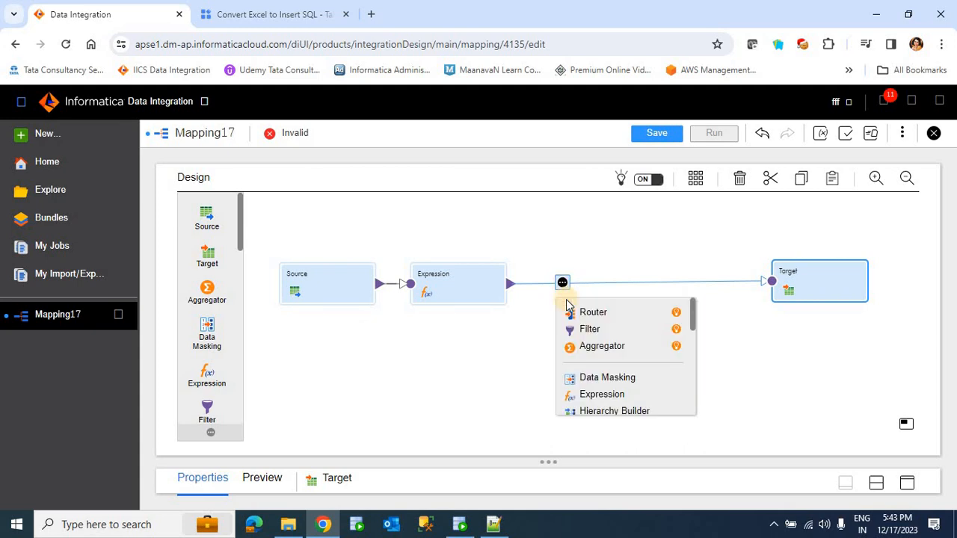
scroll(598, 396, down, 2)
scroll(607, 389, down, 2)
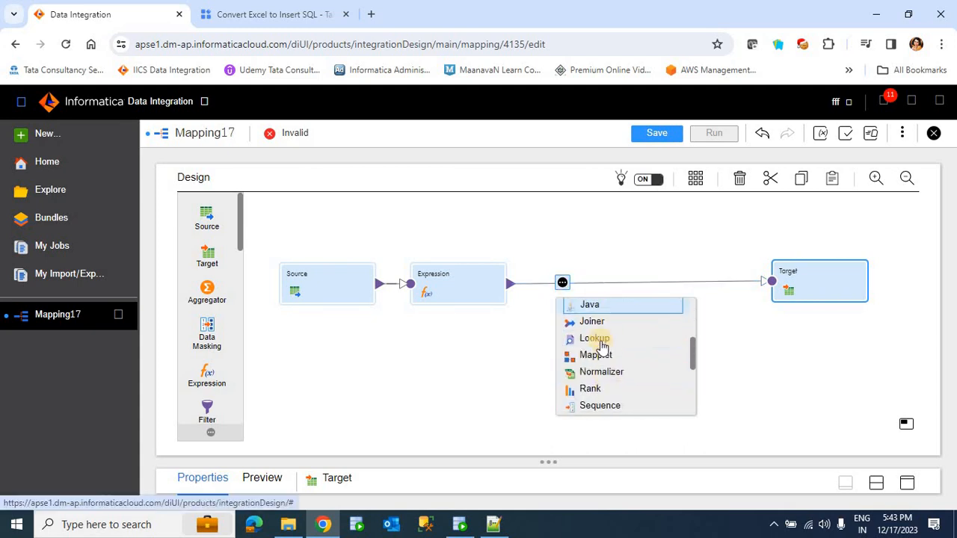
click(596, 339)
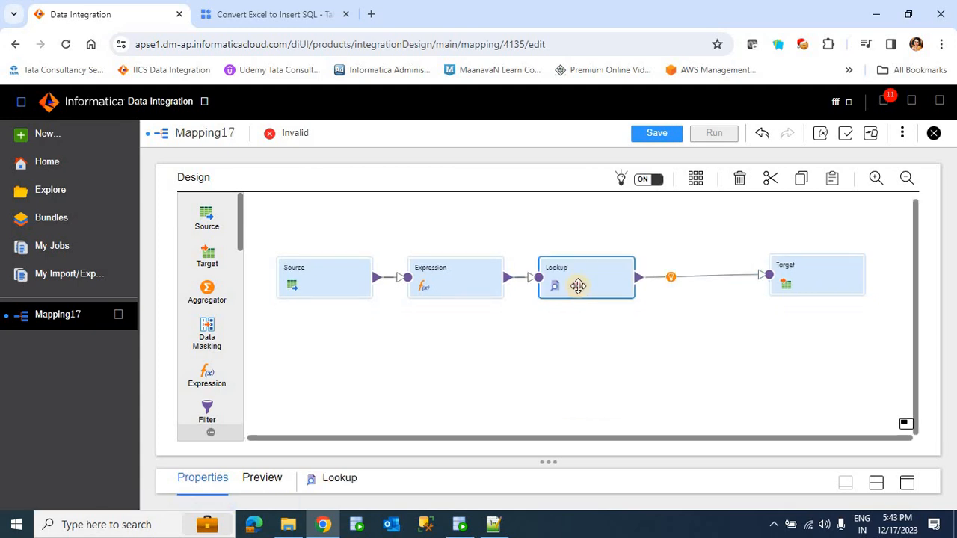
Set the Lookup's connection to XE (Oracle), check the PEOPLE_TGT table in Oracle SQL Developer and return to Chrome
click(907, 484)
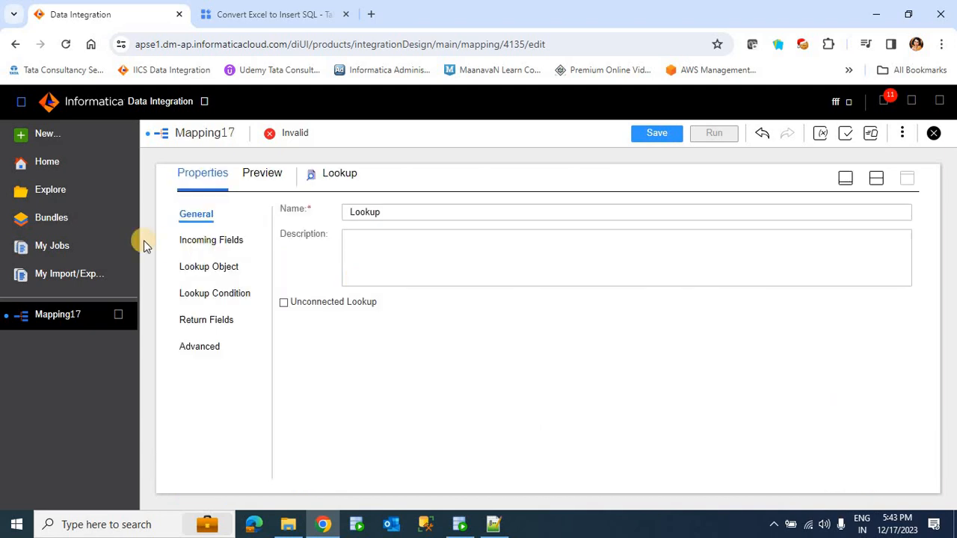
click(222, 267)
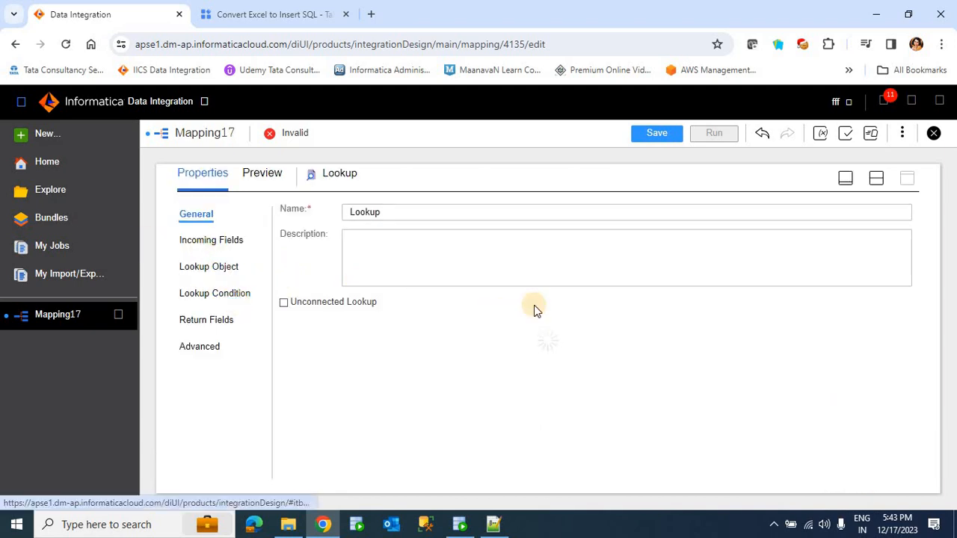
click(456, 241)
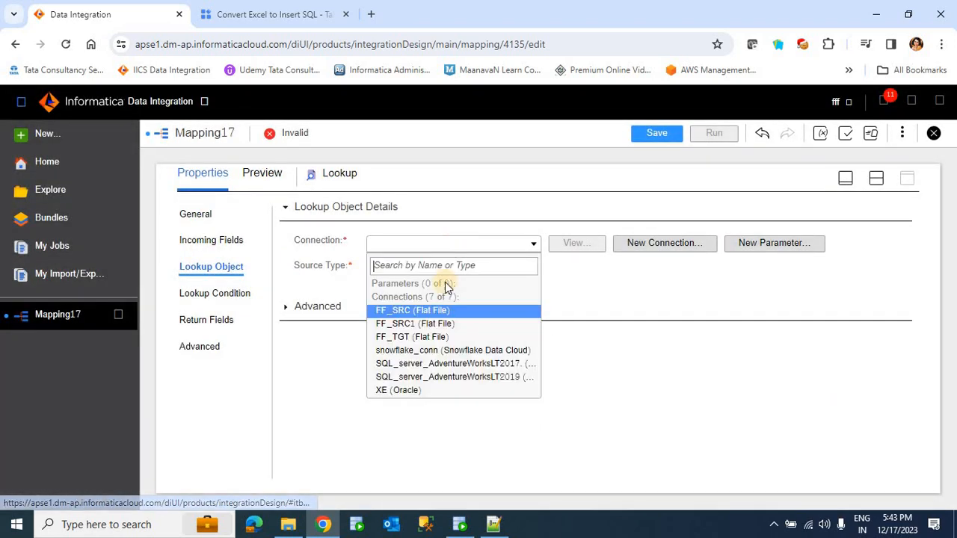
click(421, 391)
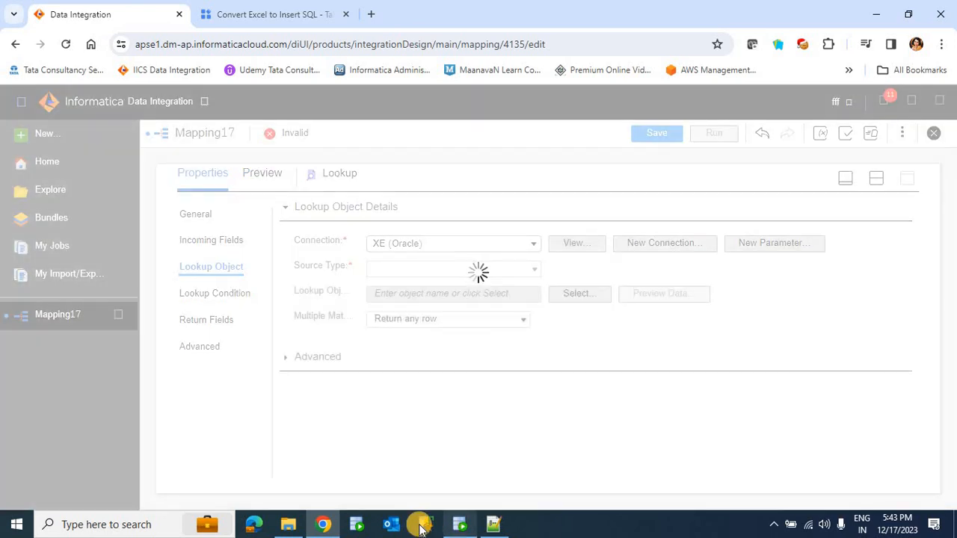
click(459, 524)
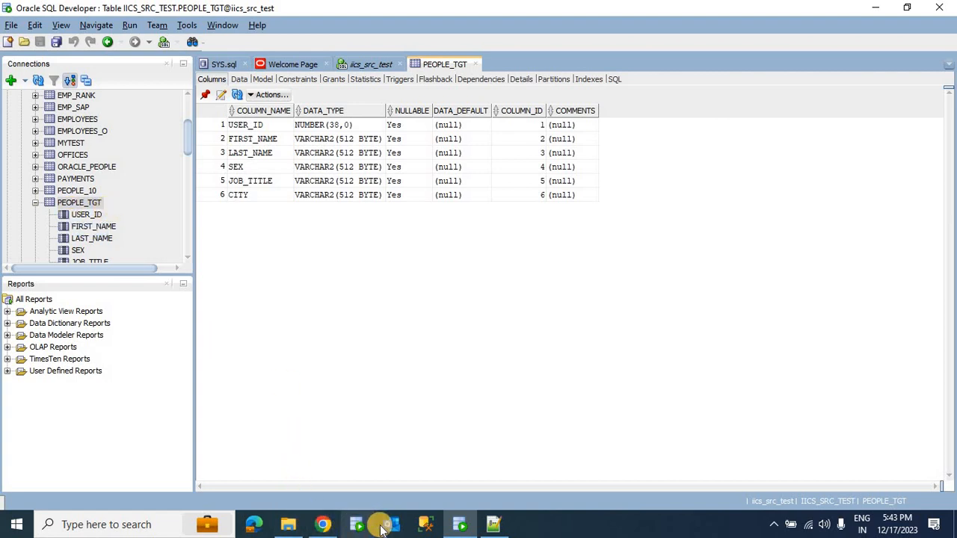
click(323, 524)
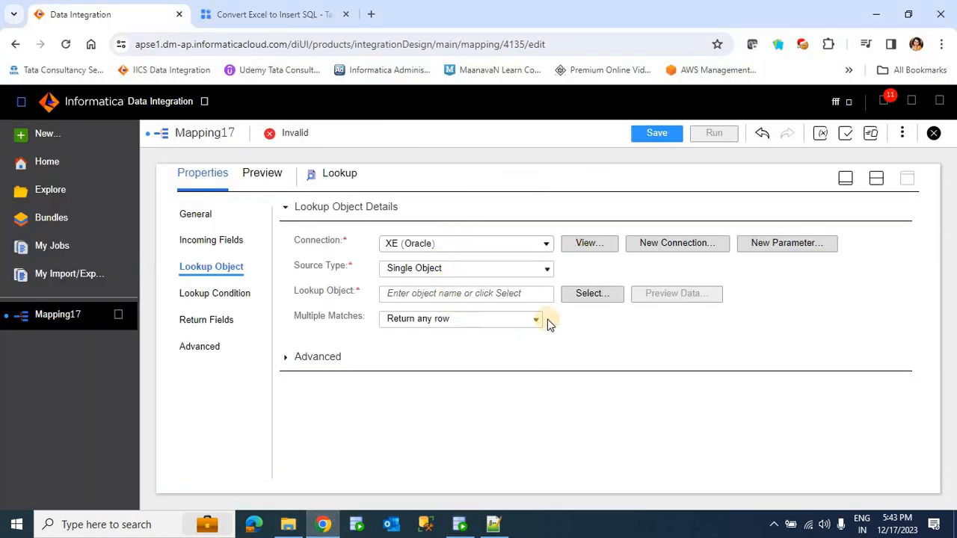
Set the Lookup's multiple matches to Return first row and choose the PEOPLE_TGT table as its lookup object
click(493, 319)
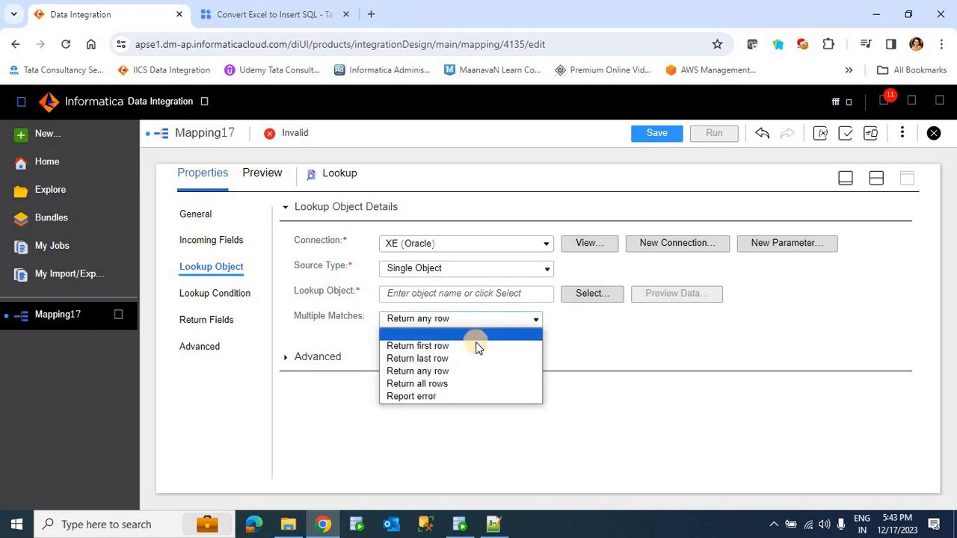
click(475, 344)
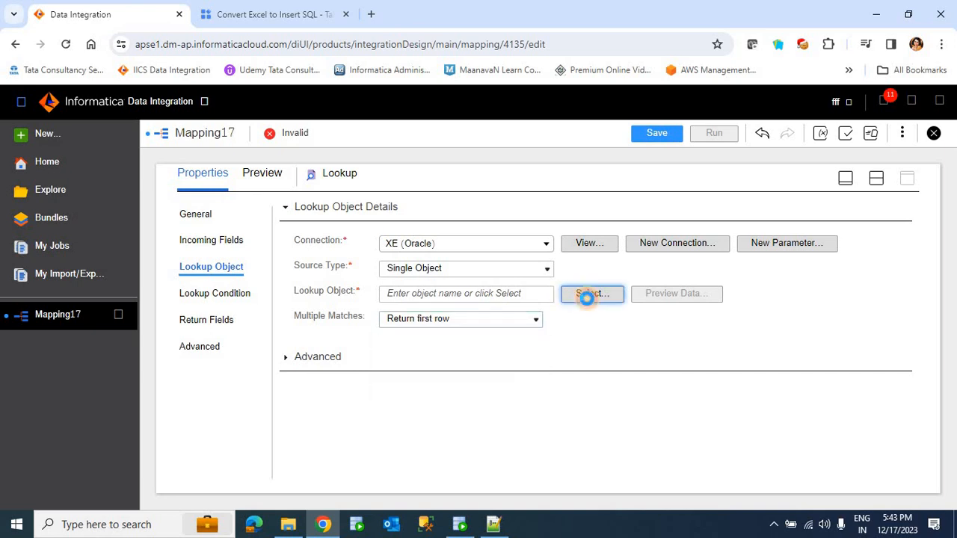
click(587, 297)
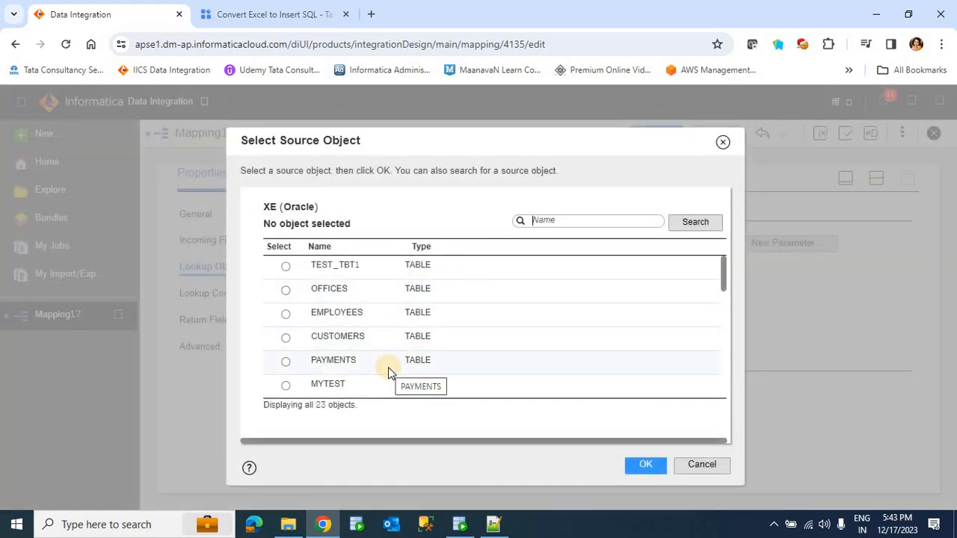
scroll(389, 367, down, 4)
scroll(388, 367, down, 3)
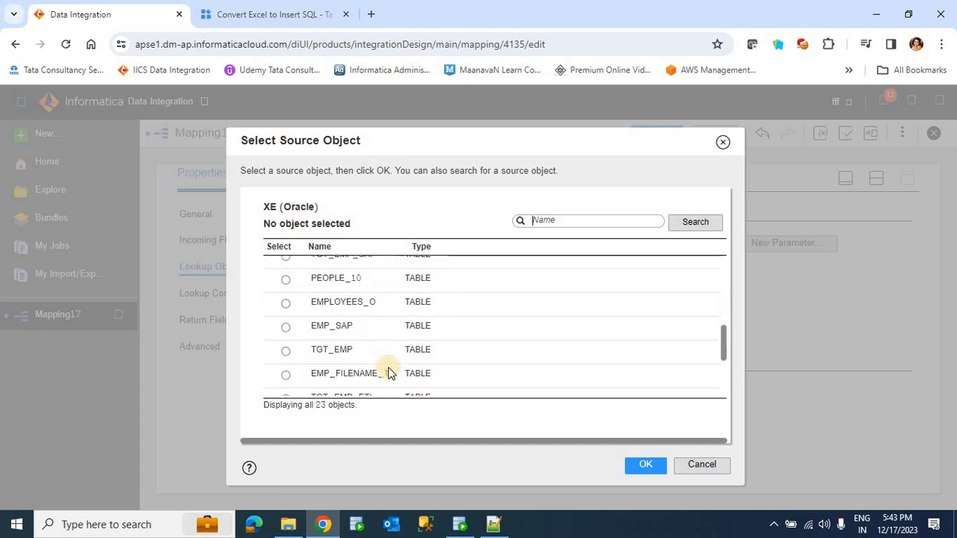
scroll(388, 367, down, 3)
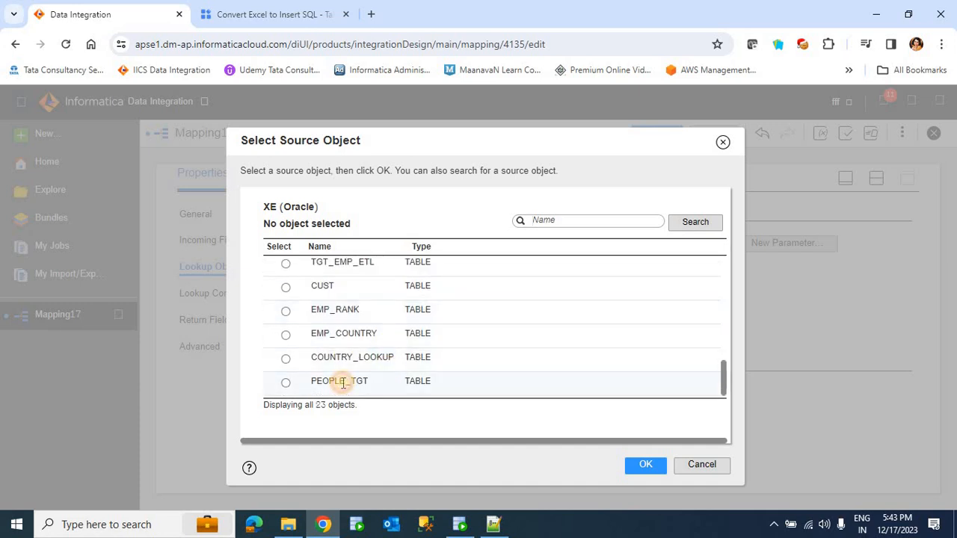
click(343, 383)
click(641, 465)
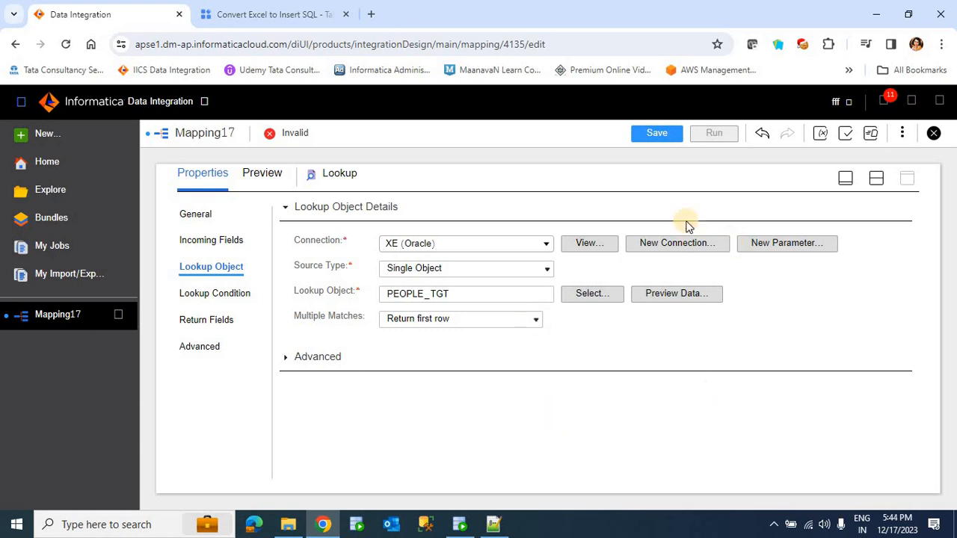
Resolve the Lookup's field name conflicts by bulk renaming the Expression fields with the prefix ex
click(844, 180)
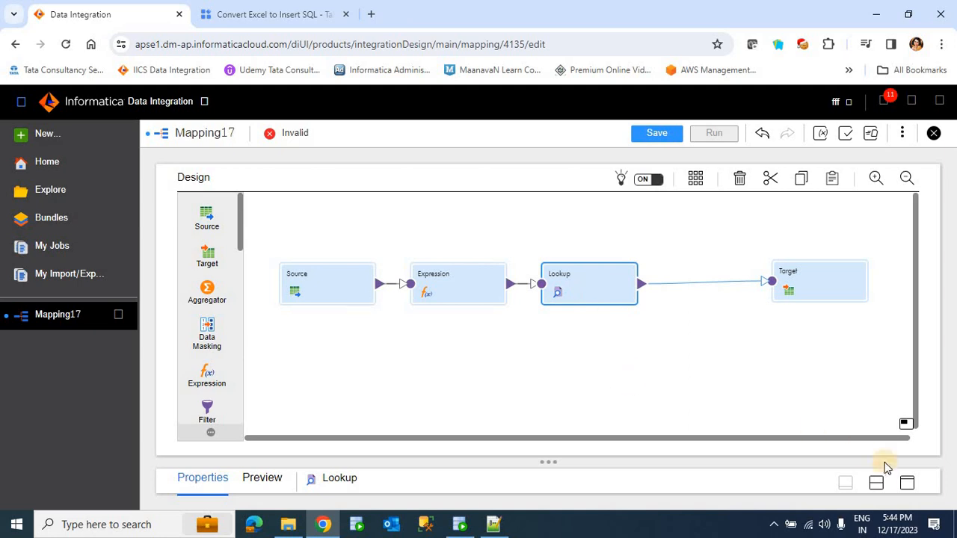
click(911, 481)
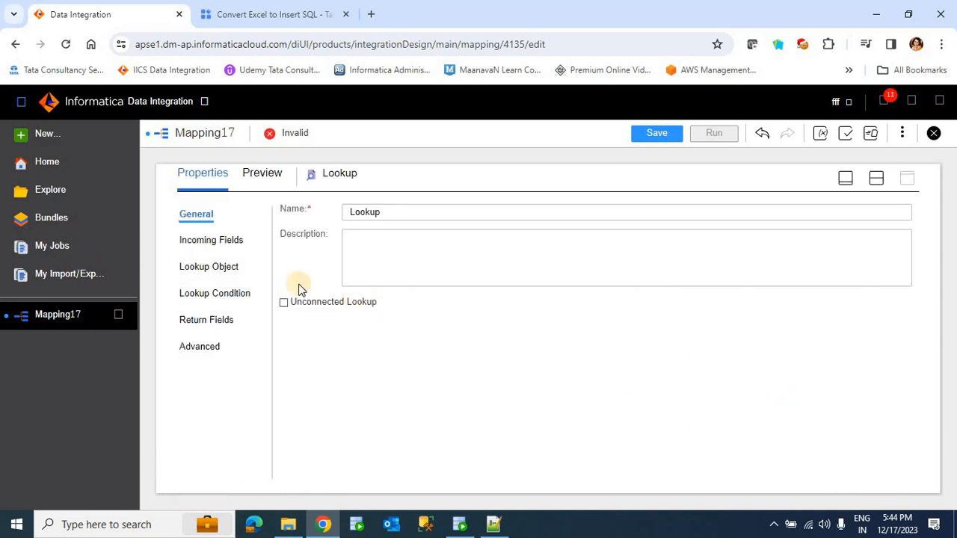
click(200, 295)
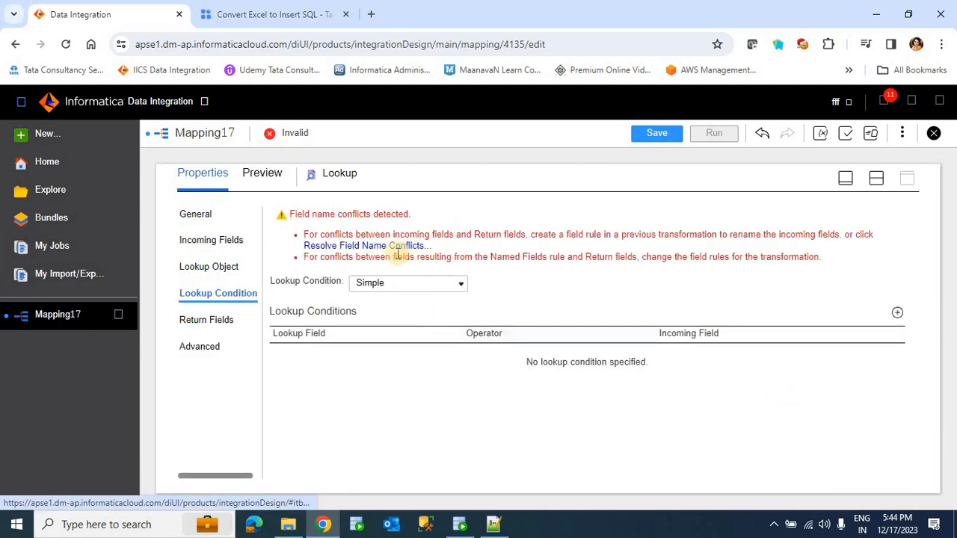
click(388, 247)
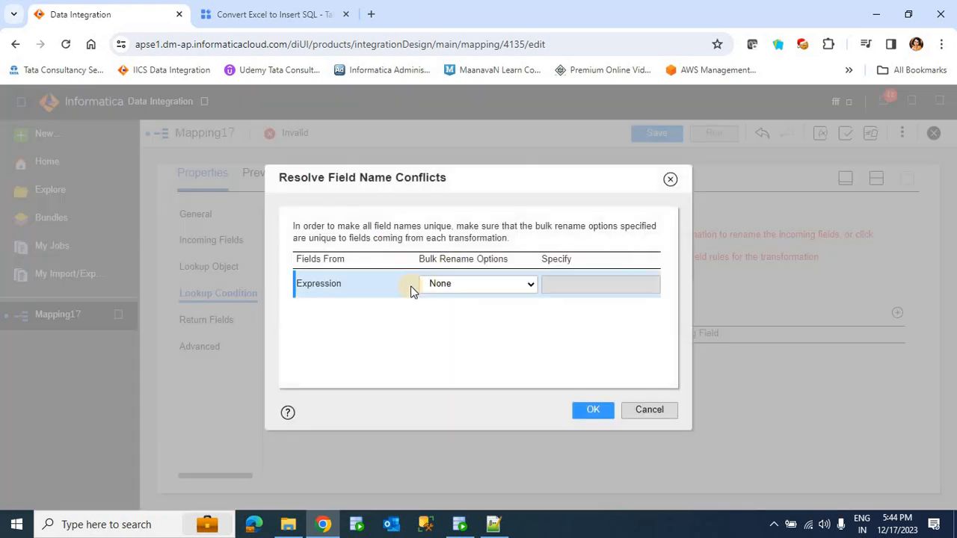
click(446, 289)
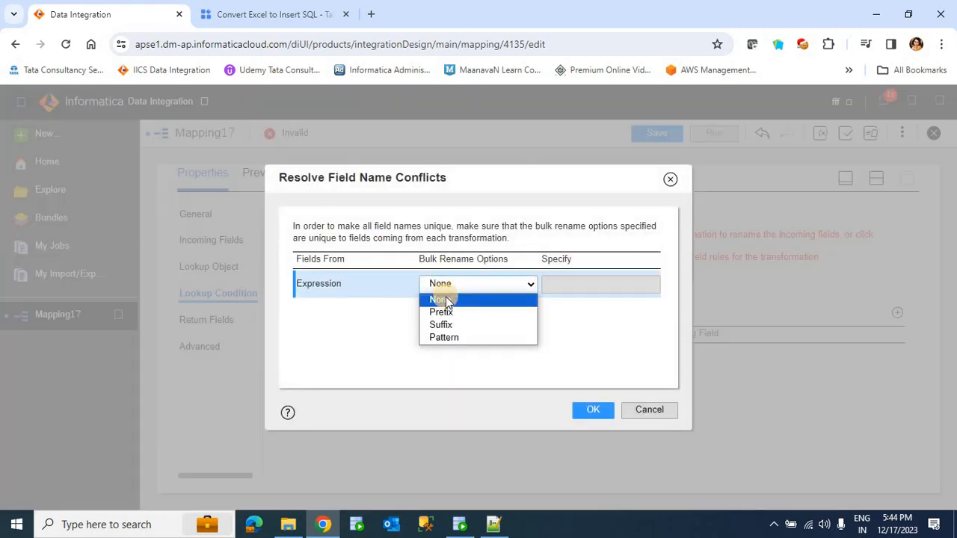
click(442, 312)
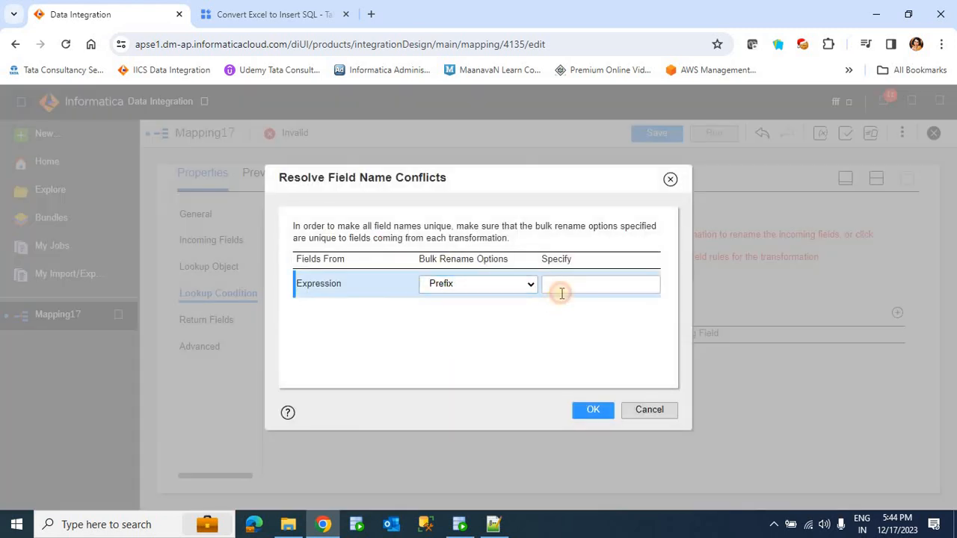
click(561, 293)
text(ex)
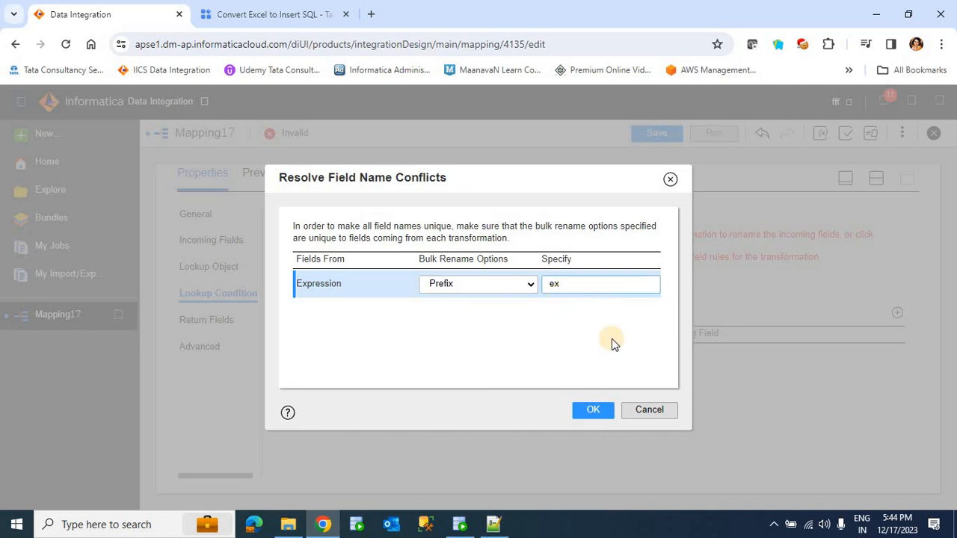
click(593, 413)
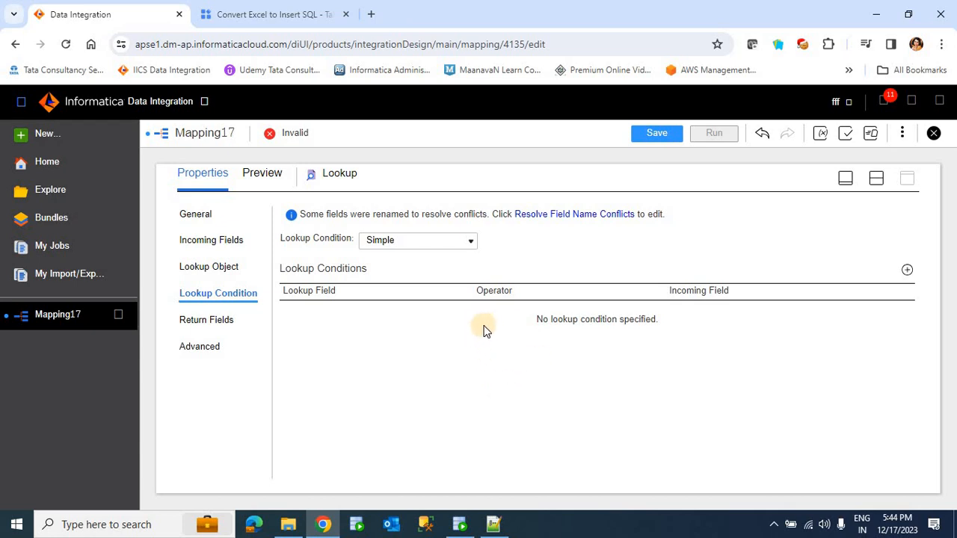
Add a lookup condition matching USER_ID to the incoming field exO_ex_userid, and view the Lookup's return fields
click(908, 270)
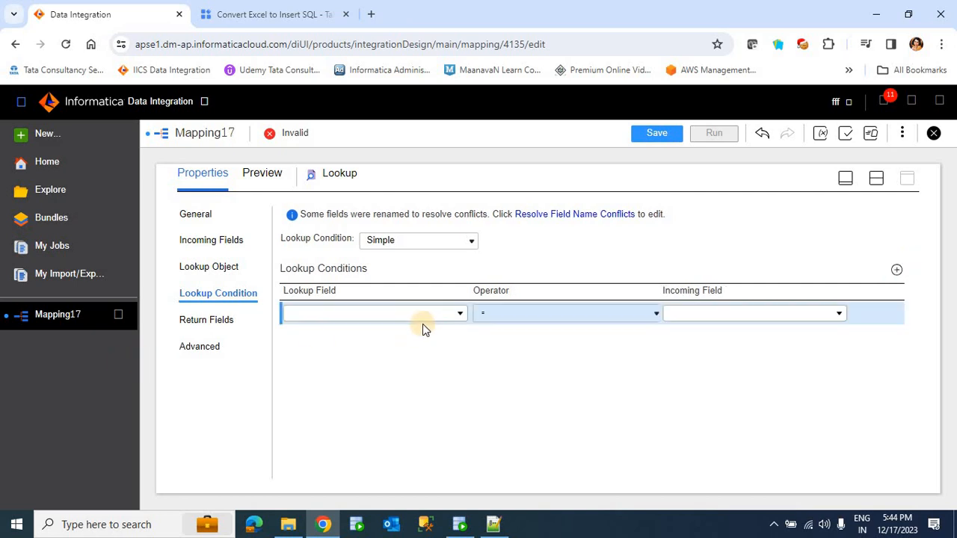
click(423, 317)
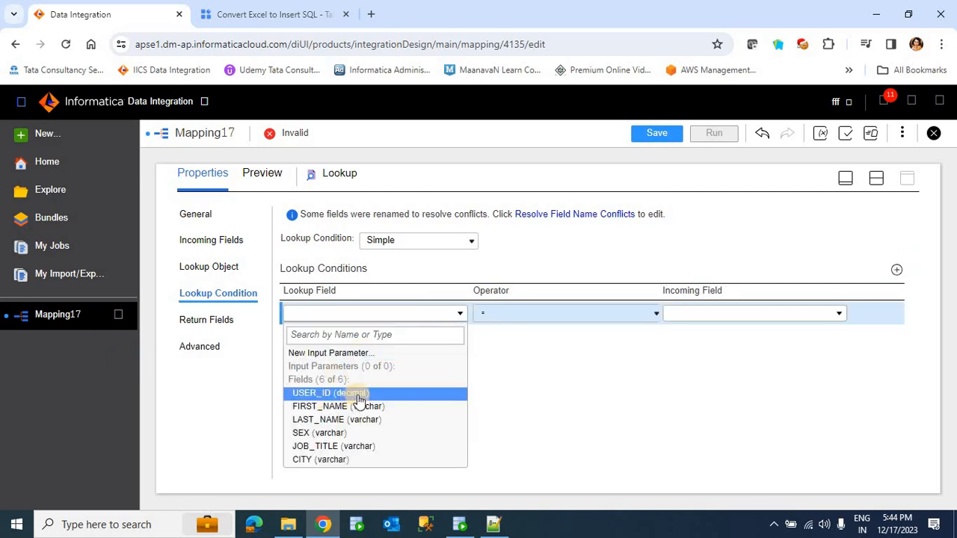
click(357, 394)
click(778, 320)
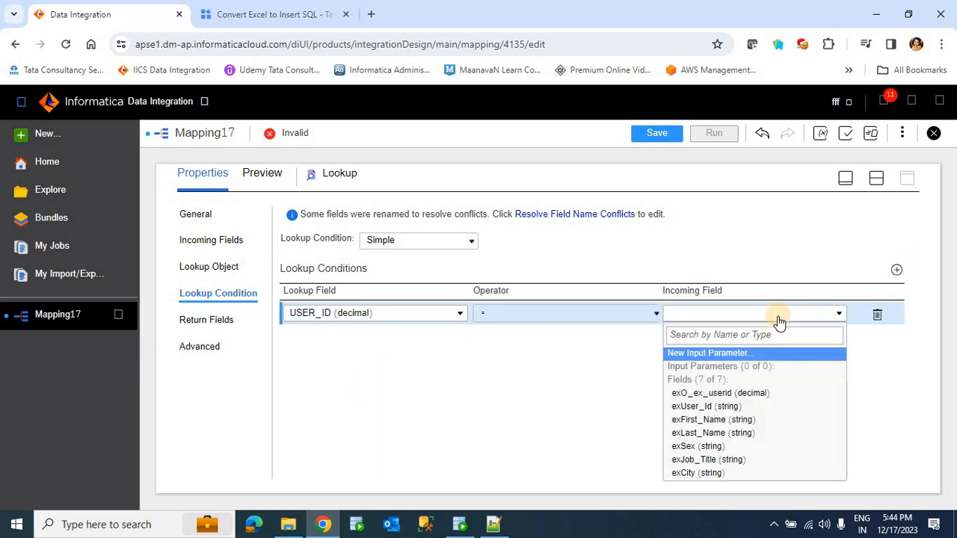
click(765, 397)
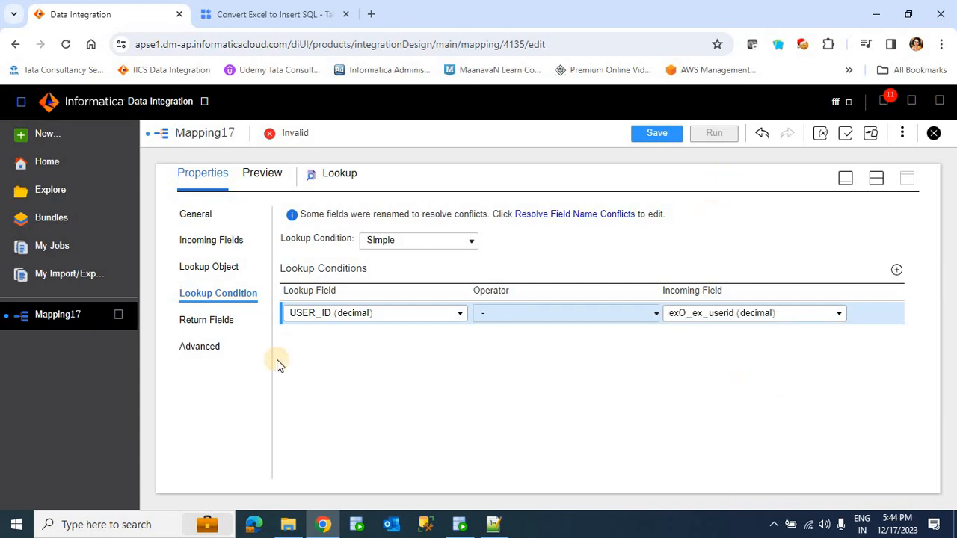
click(220, 322)
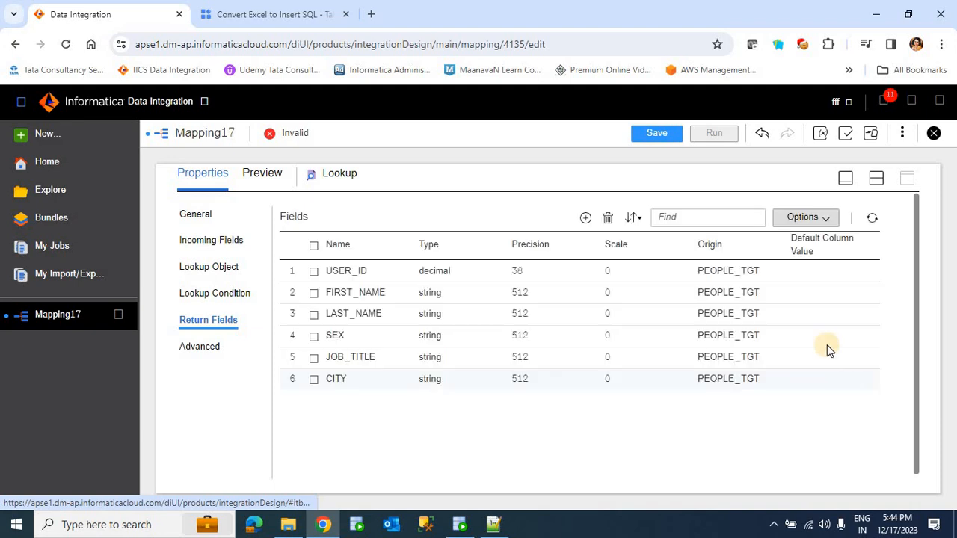
Insert a Router transformation between the Lookup and the Target, and move the Target clear of the Router
click(843, 183)
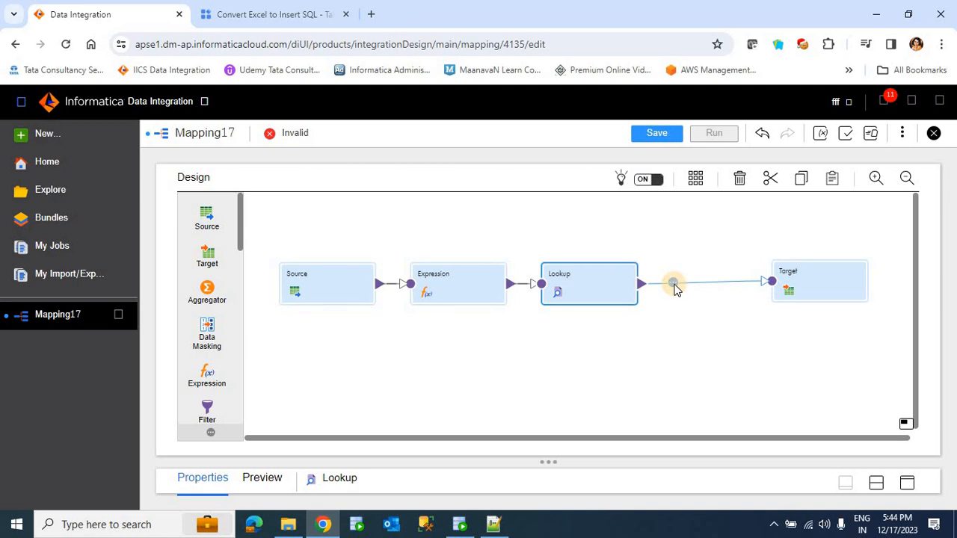
click(674, 284)
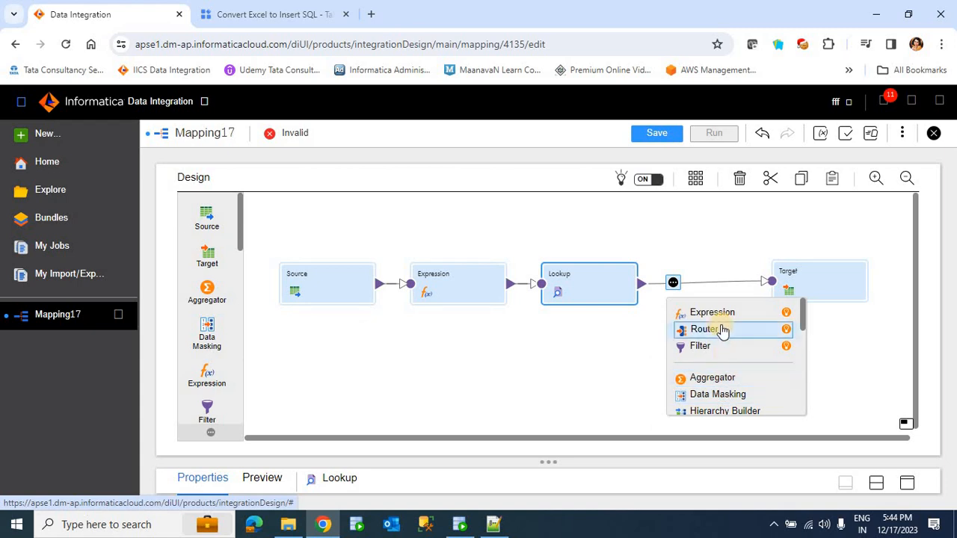
click(716, 330)
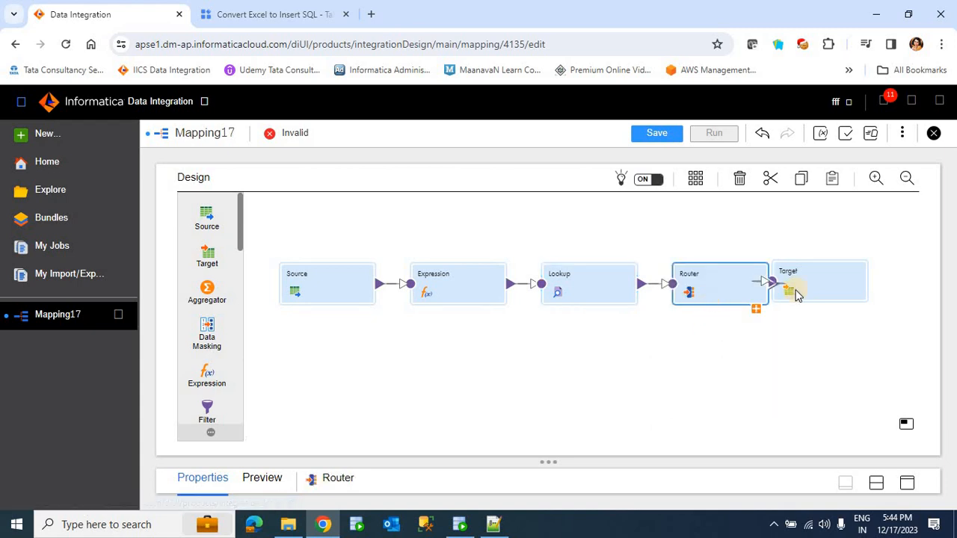
drag(805, 289, 871, 310)
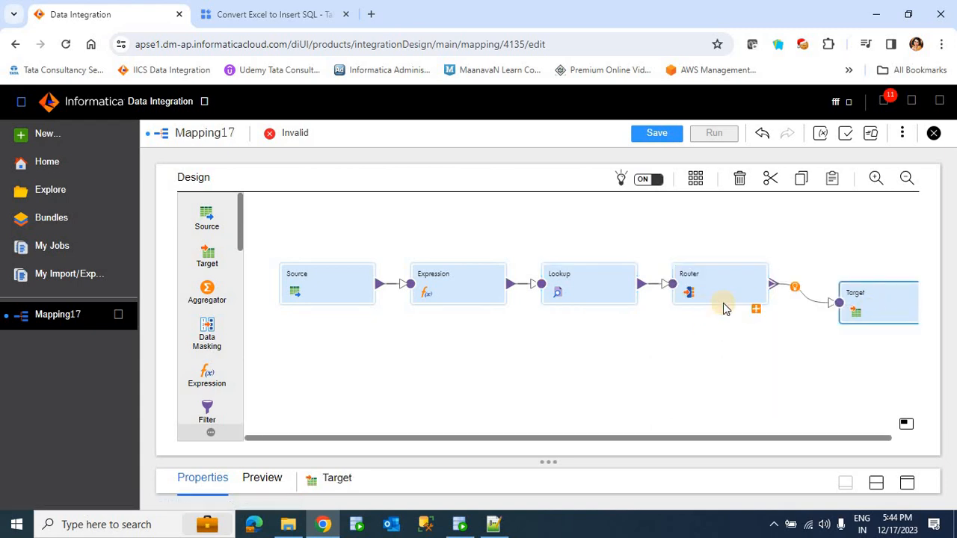
Add an output group named insert to the Router
click(722, 303)
click(908, 483)
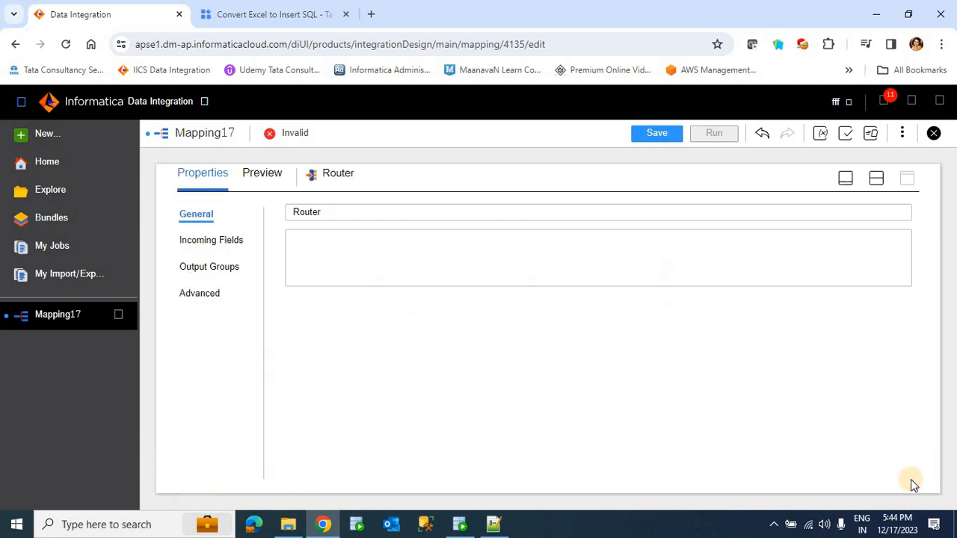
click(216, 271)
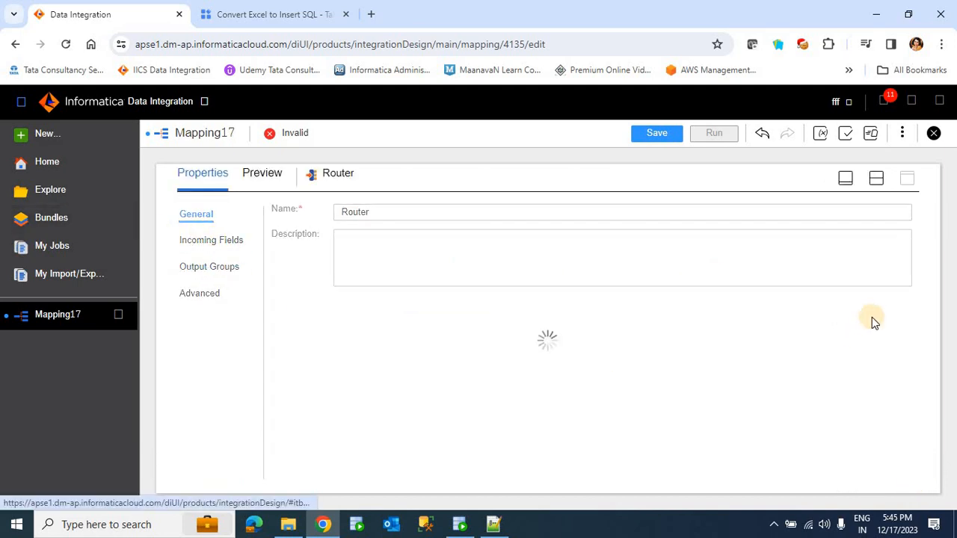
click(839, 219)
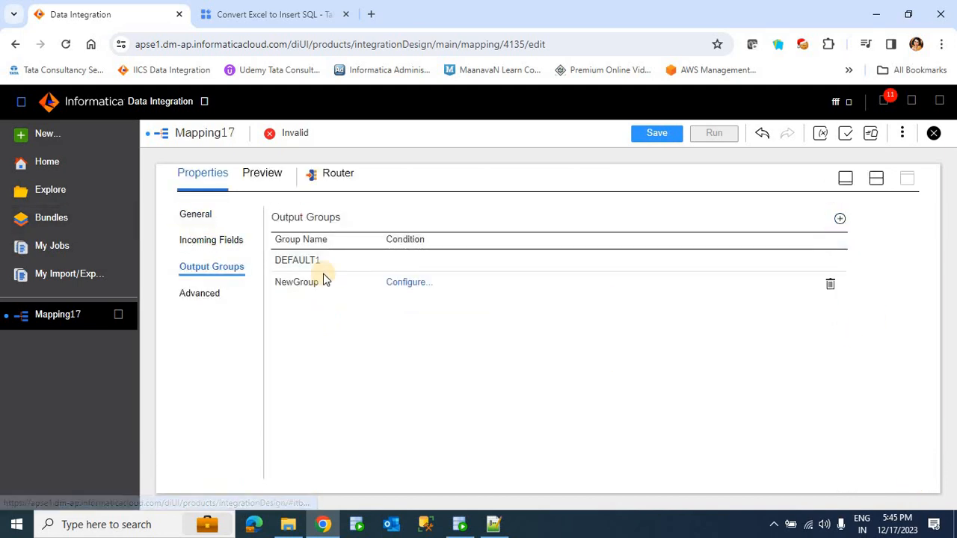
click(334, 292)
drag(332, 283, 274, 284)
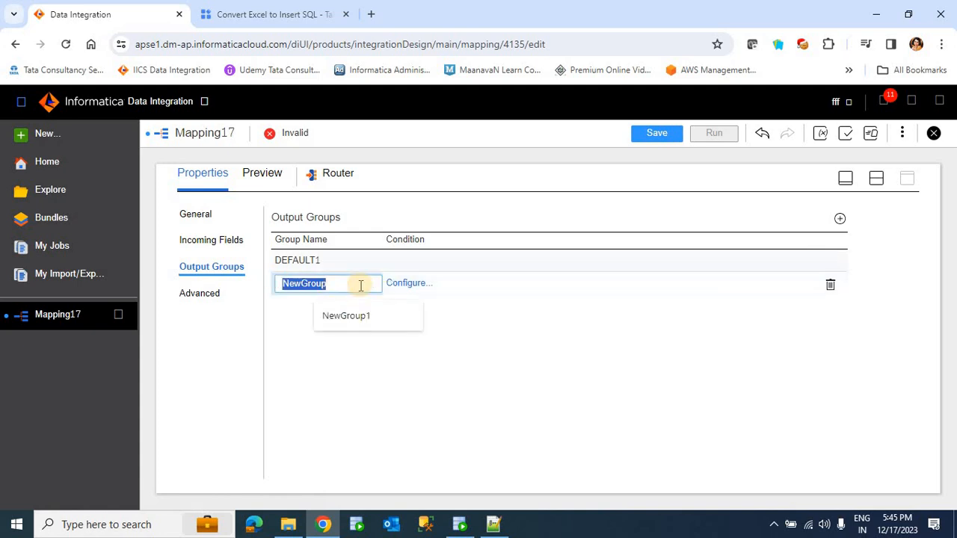
text(insert)
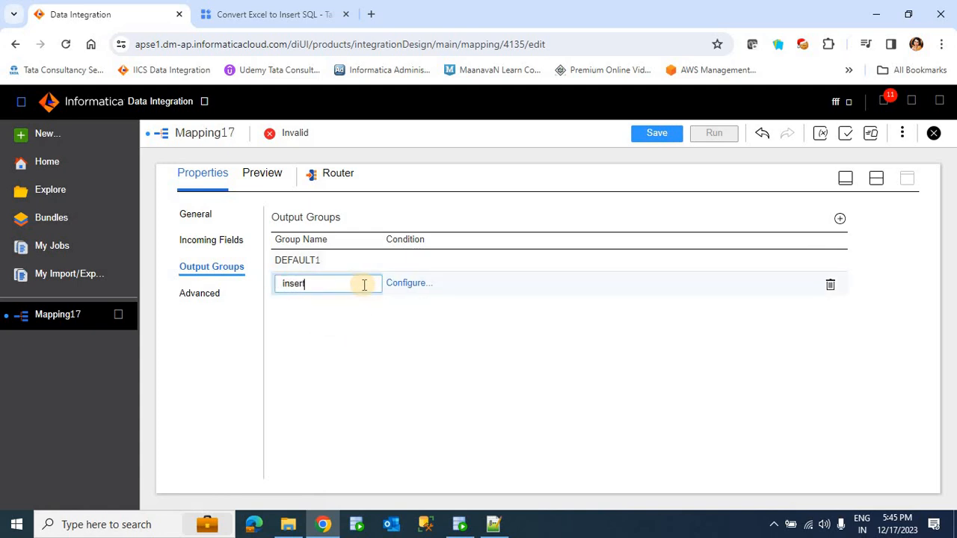
Switch the insert group's filter condition to Advanced and define it as IsNull(USER_ID)
click(411, 283)
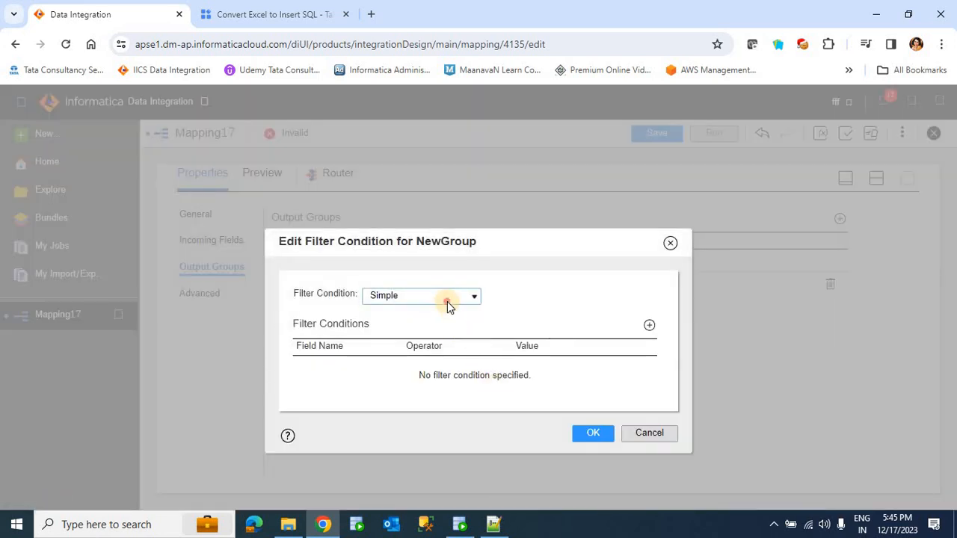
click(447, 299)
click(418, 324)
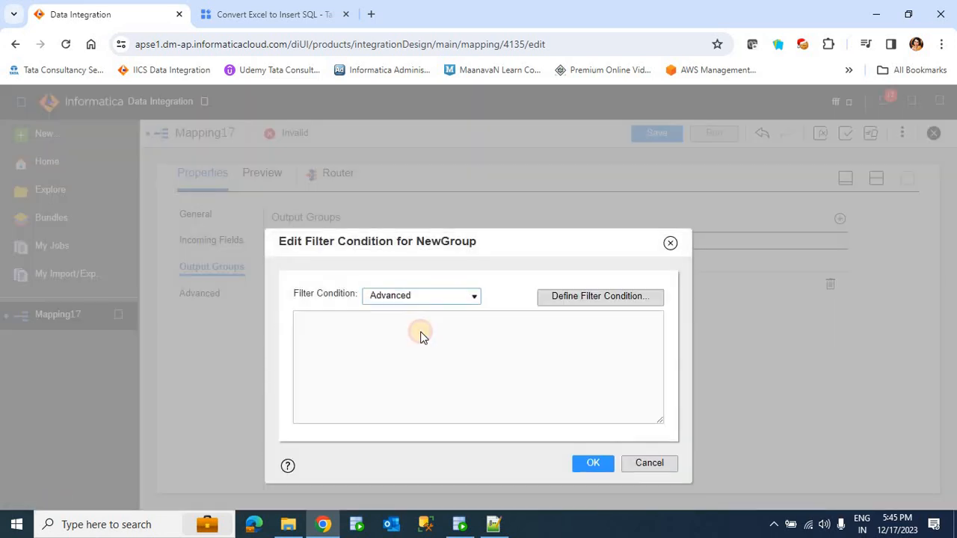
click(569, 300)
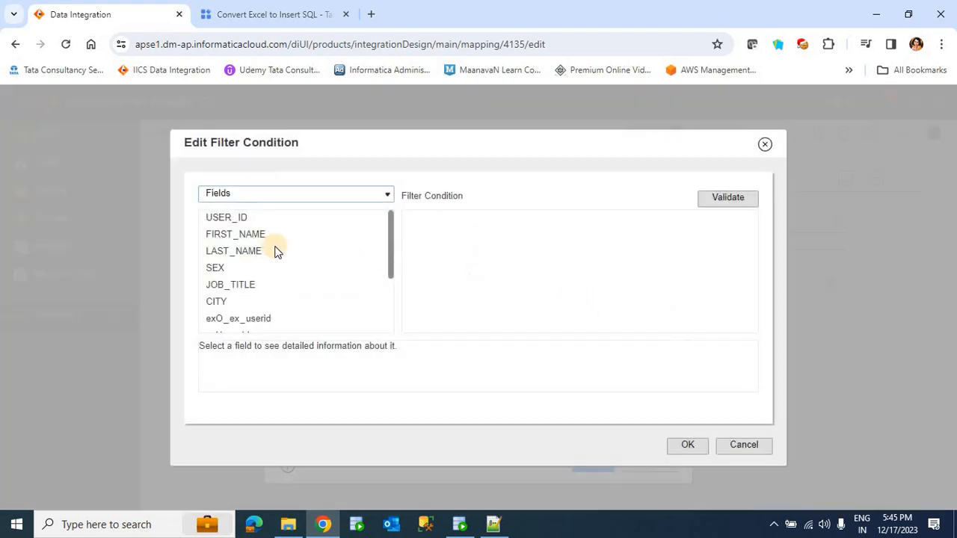
click(226, 217)
click(496, 243)
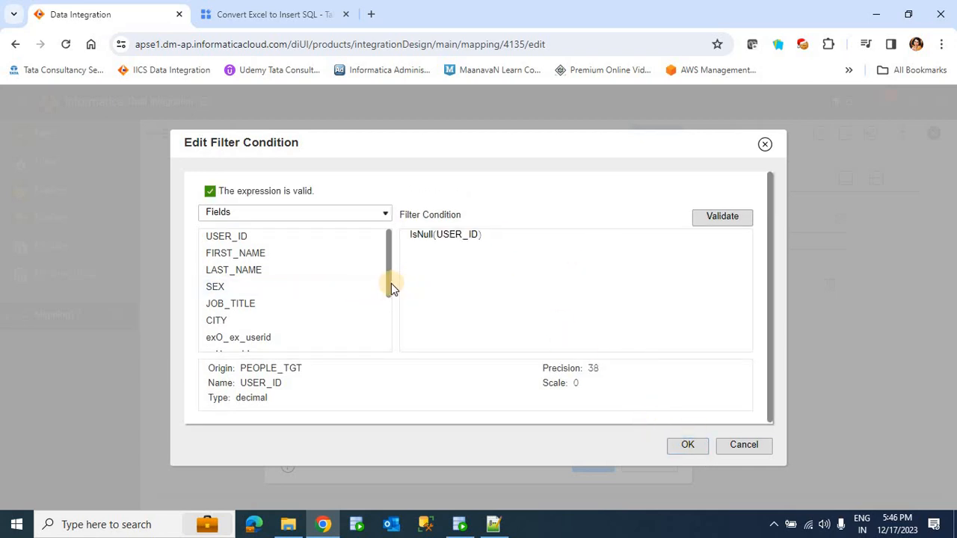
Clear the argument of IsNull() in the filter condition and re-insert the USER_ID field that comes from PEOPLE_TGT
mouse_move(389, 281)
mouse_down()
mouse_move(387, 334)
mouse_move(391, 276)
mouse_up()
drag(391, 267, 385, 315)
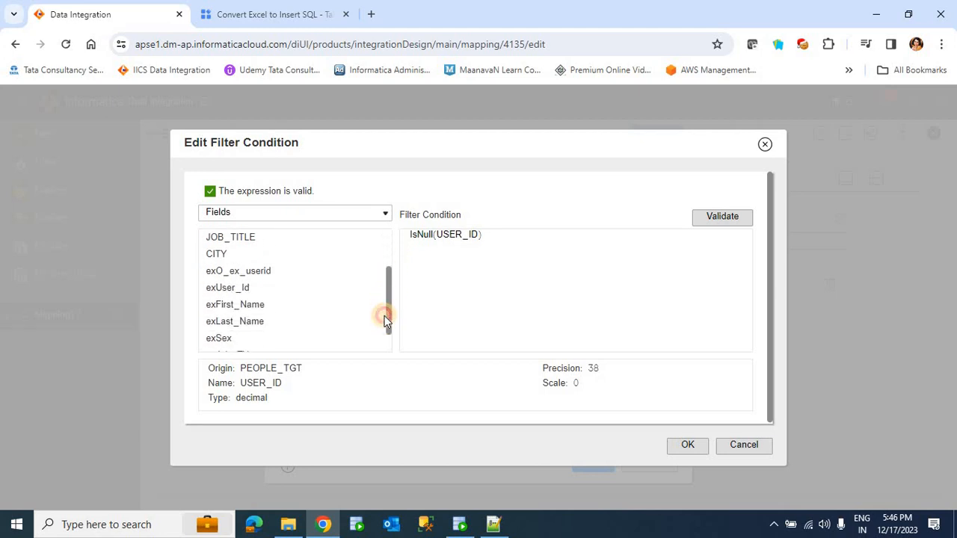
double_click(457, 240)
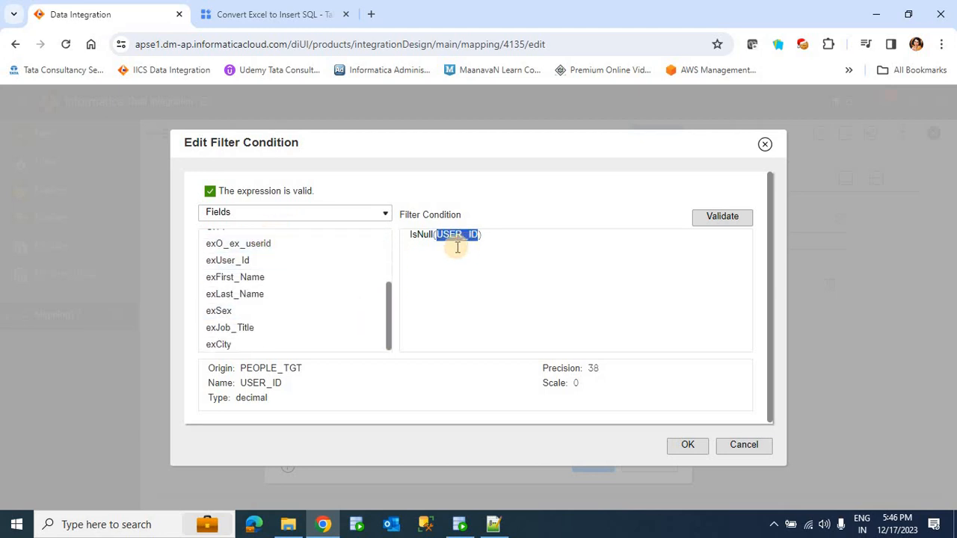
key(BackSpace)
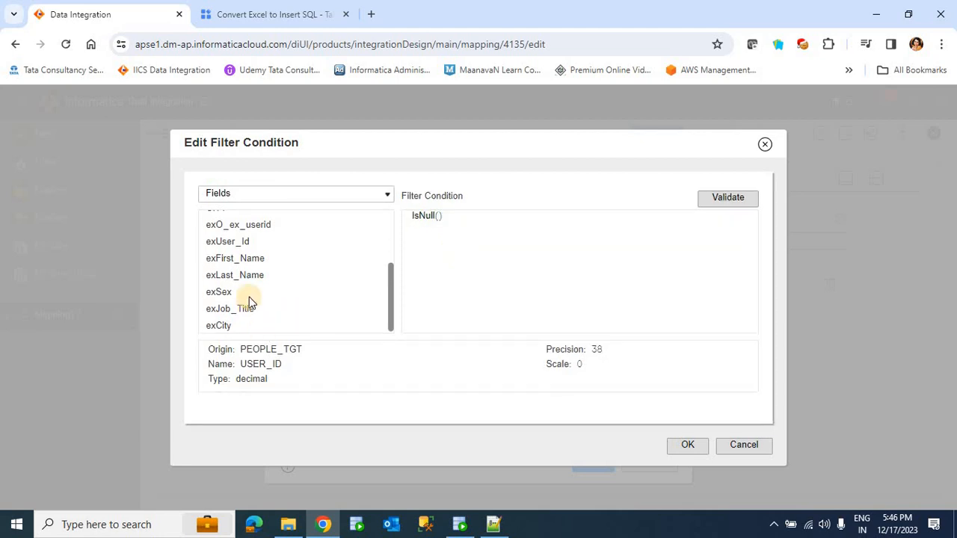
click(273, 234)
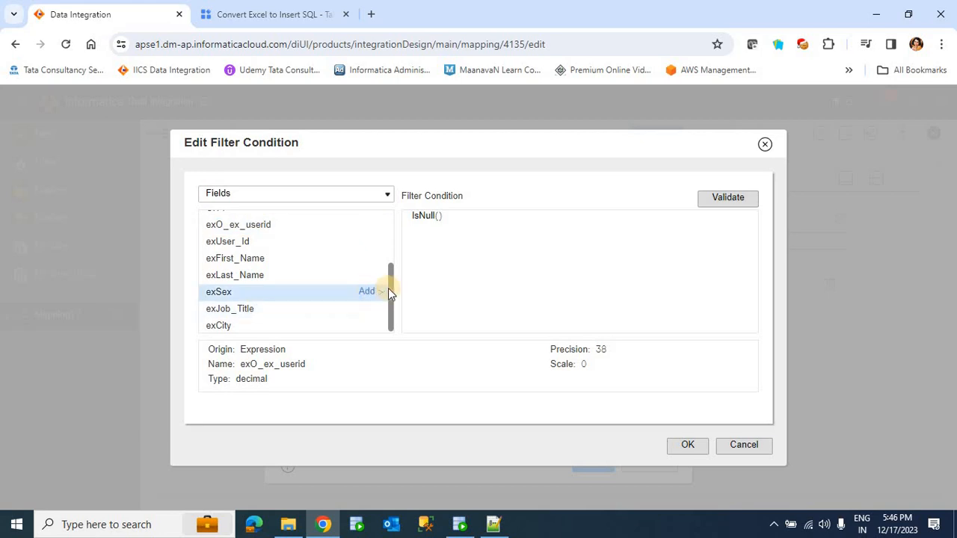
drag(391, 288, 391, 217)
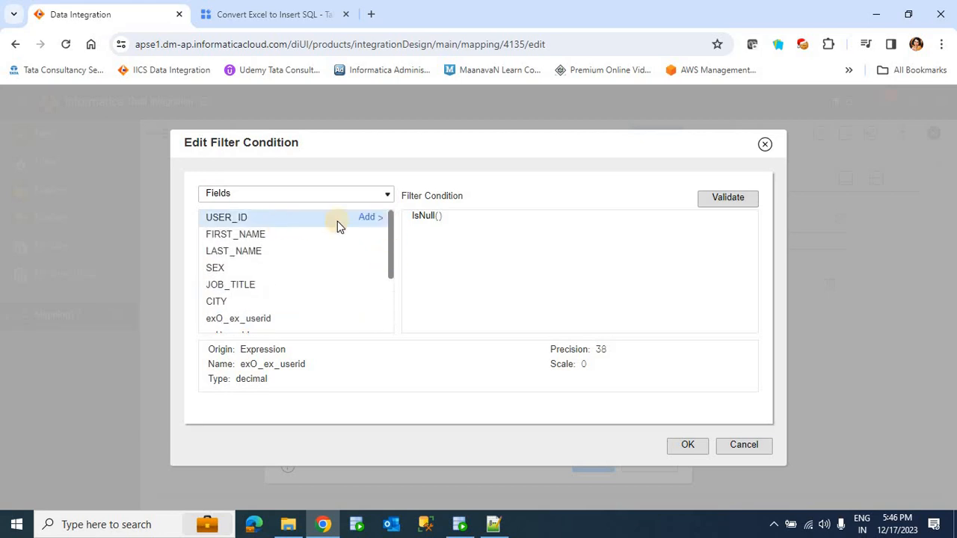
click(436, 217)
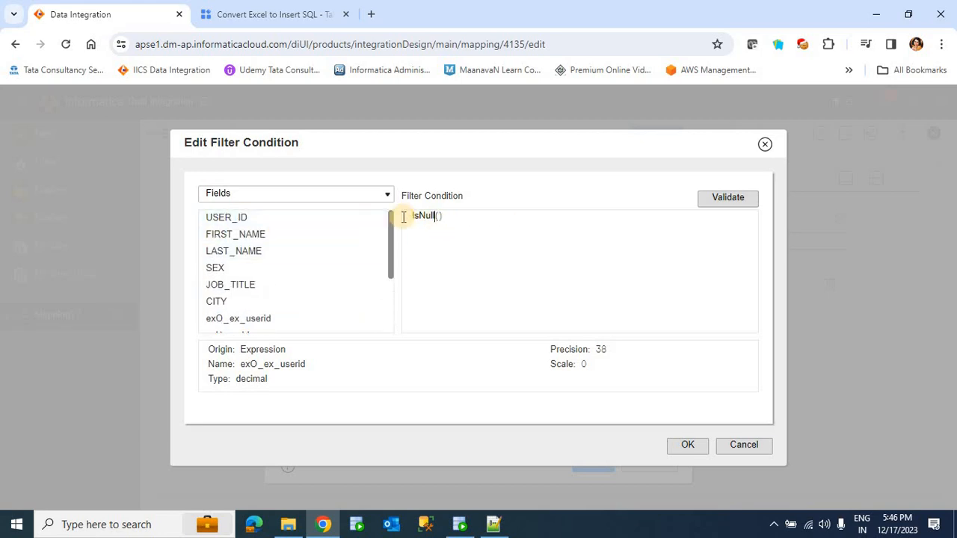
click(365, 218)
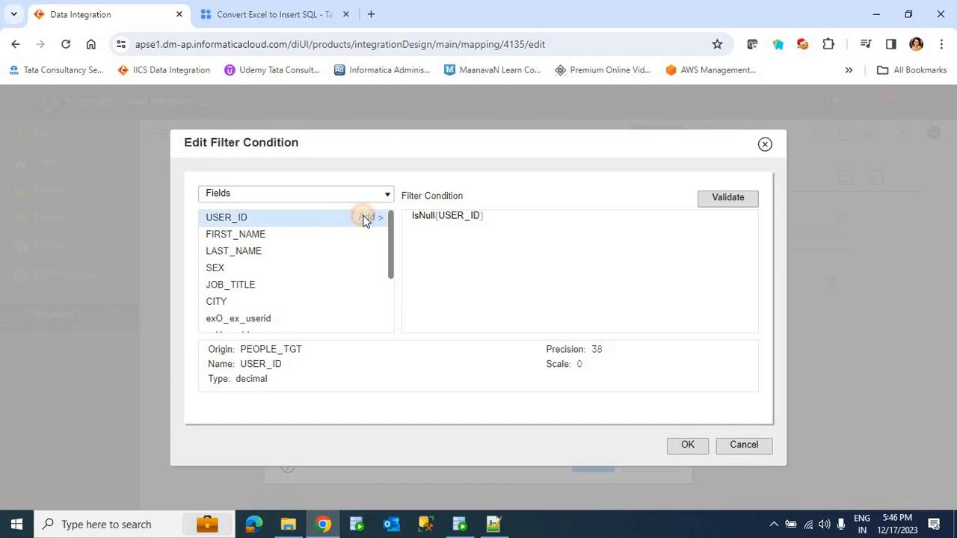
Validate the IsNull(USER_ID) expression and apply it as the insert group's filter condition
click(718, 198)
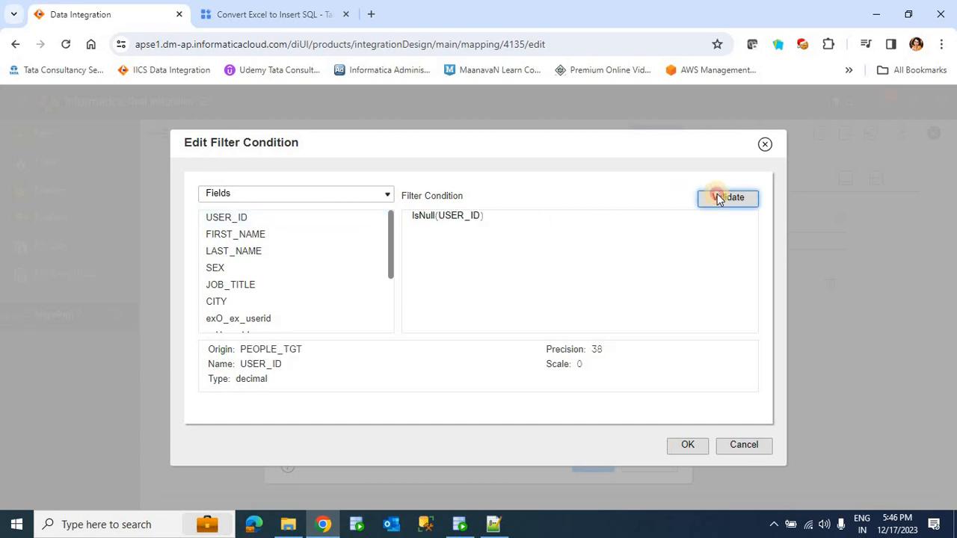
click(681, 446)
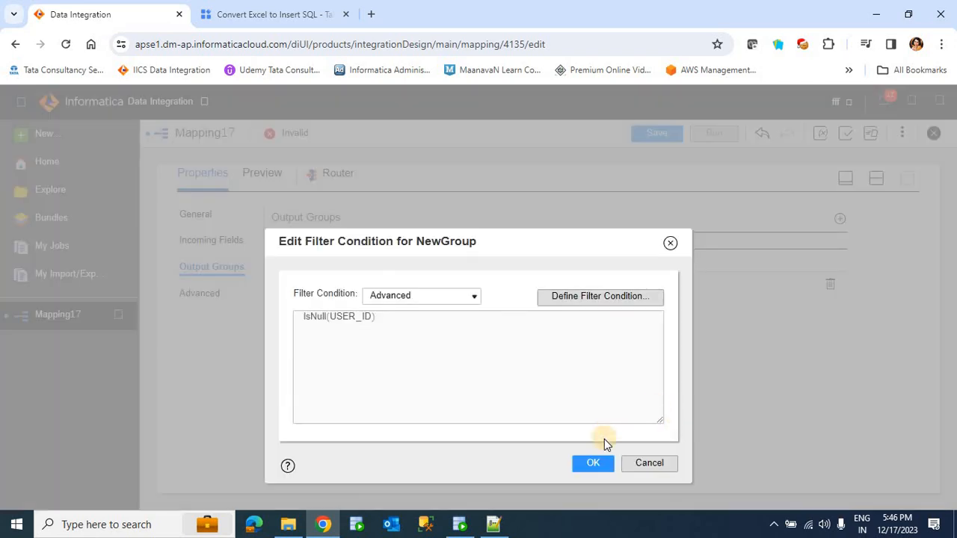
click(594, 466)
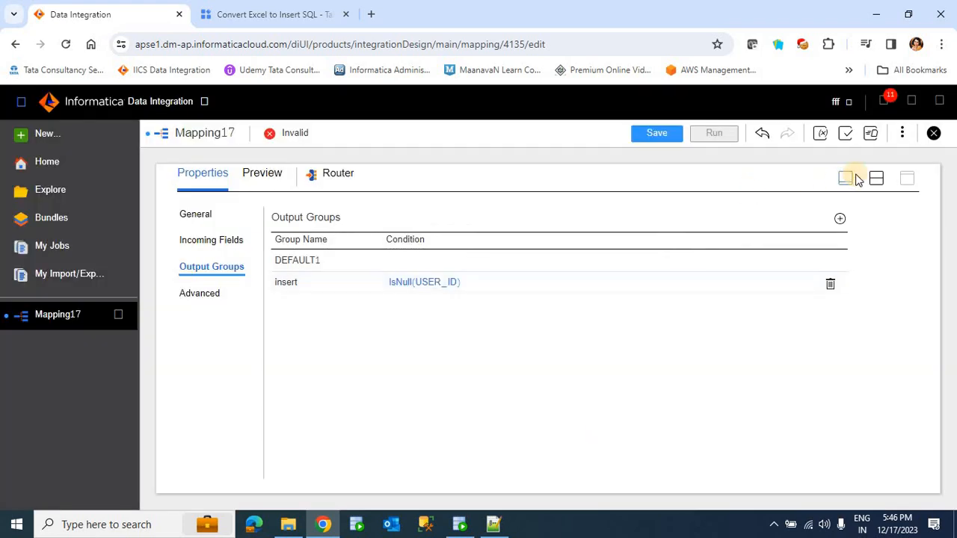
Return to the mapping canvas and set the Target's connection to XE (Oracle)
click(846, 179)
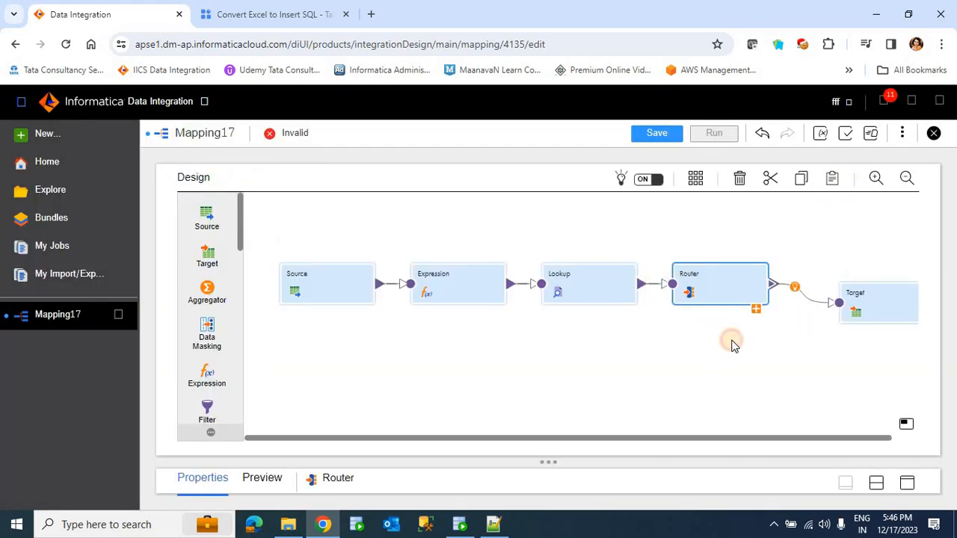
click(834, 319)
click(877, 318)
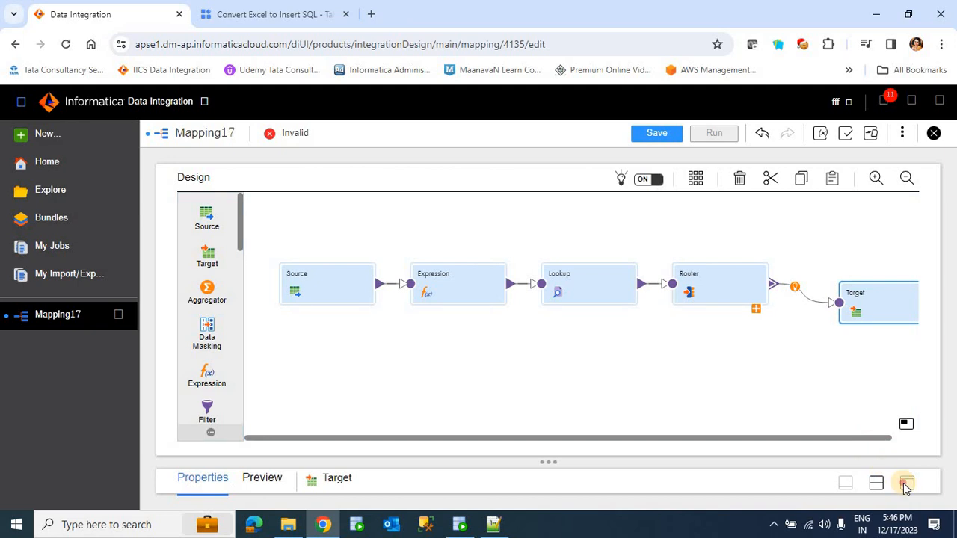
click(906, 483)
click(193, 266)
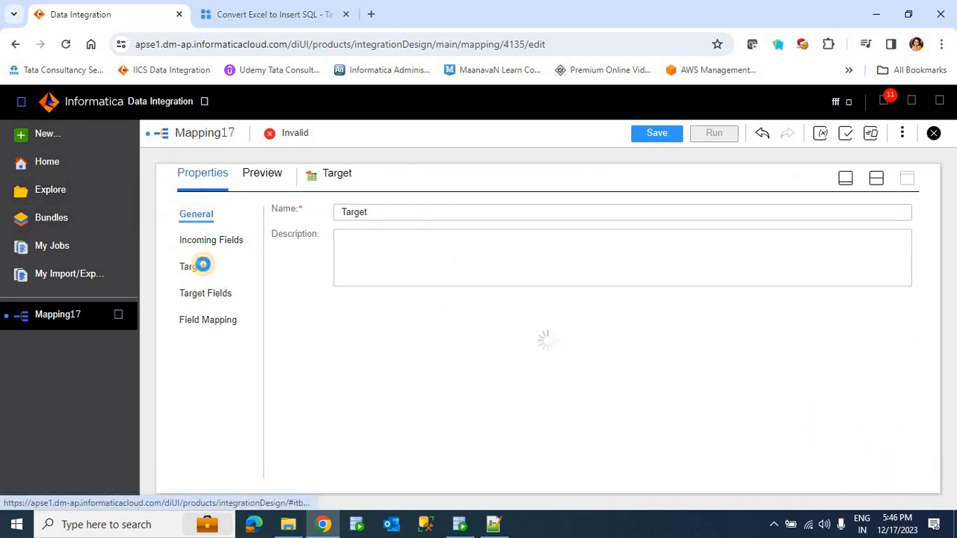
click(438, 247)
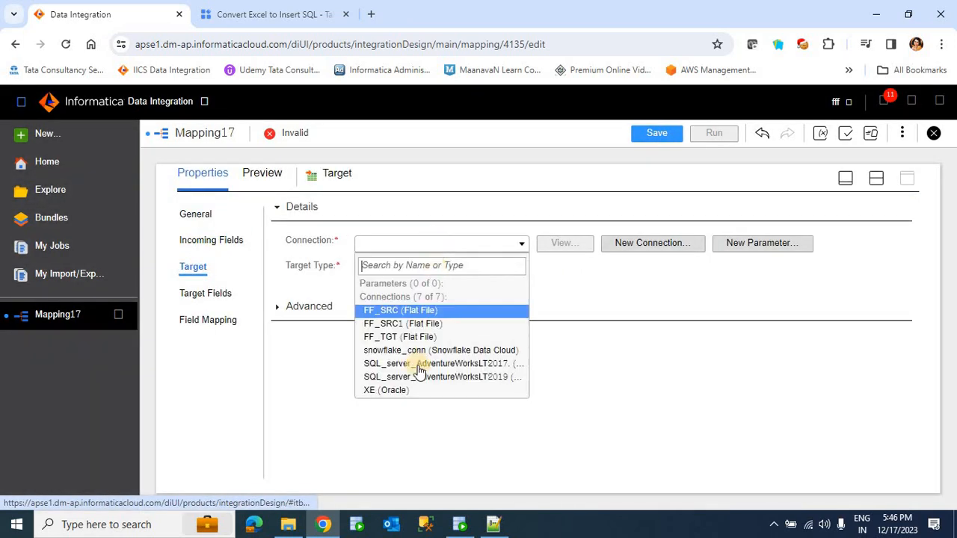
click(406, 392)
Set the Target's object to the existing PEOPLE_TGT table in XE (Oracle) and save the mapping
click(459, 524)
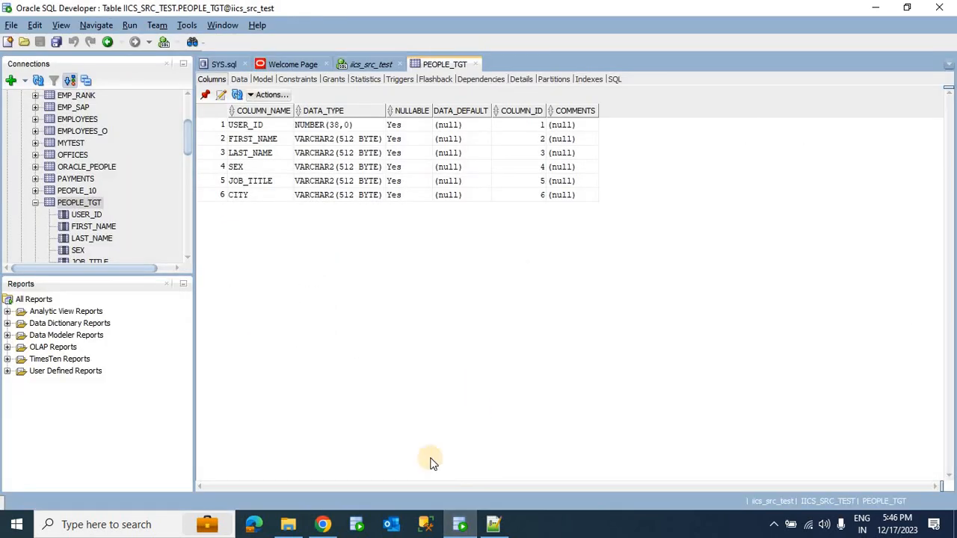
click(323, 523)
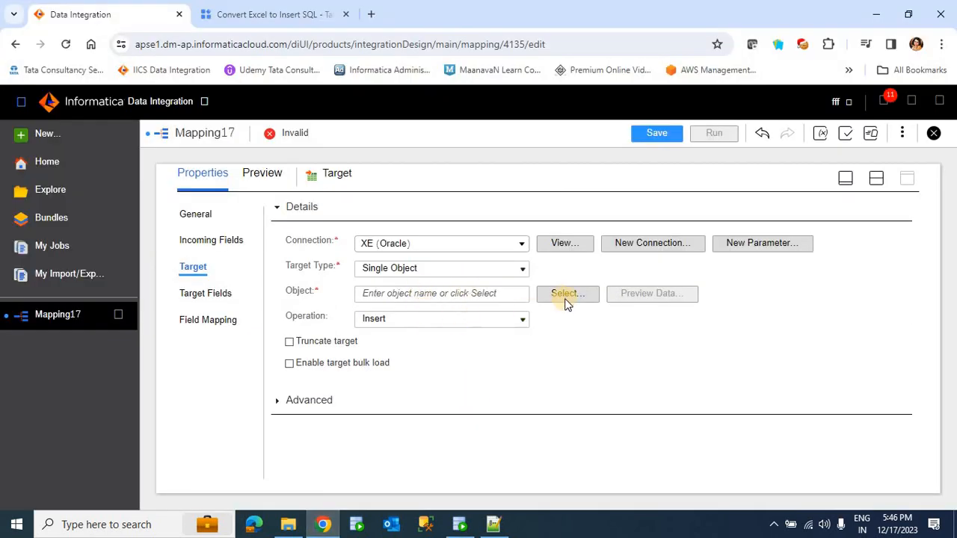
click(565, 295)
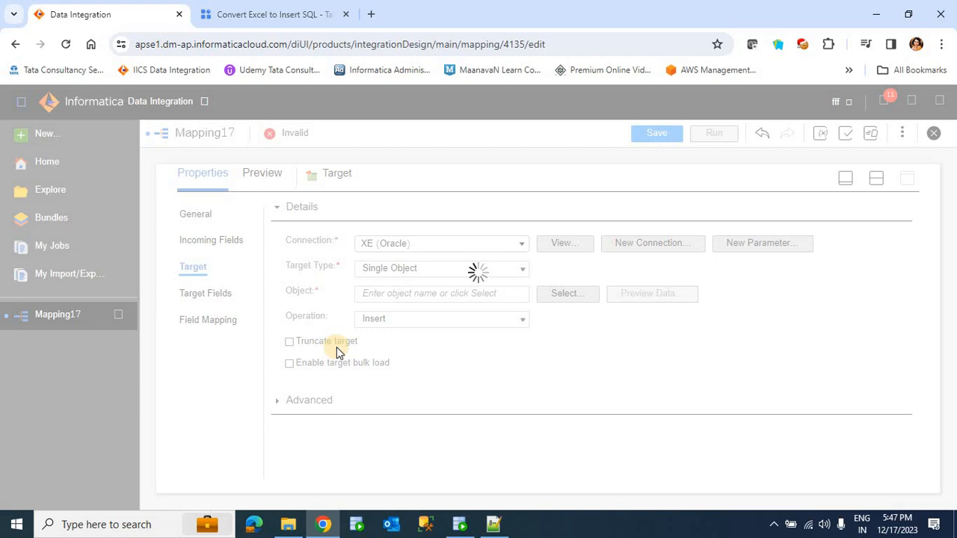
scroll(336, 382, down, 5)
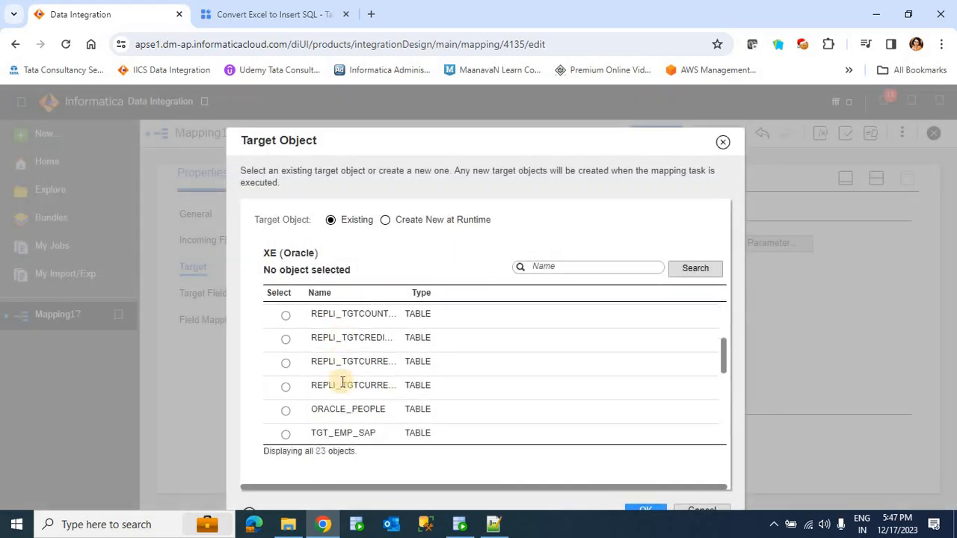
scroll(342, 387, up, 1)
scroll(343, 387, up, 1)
scroll(342, 387, down, 3)
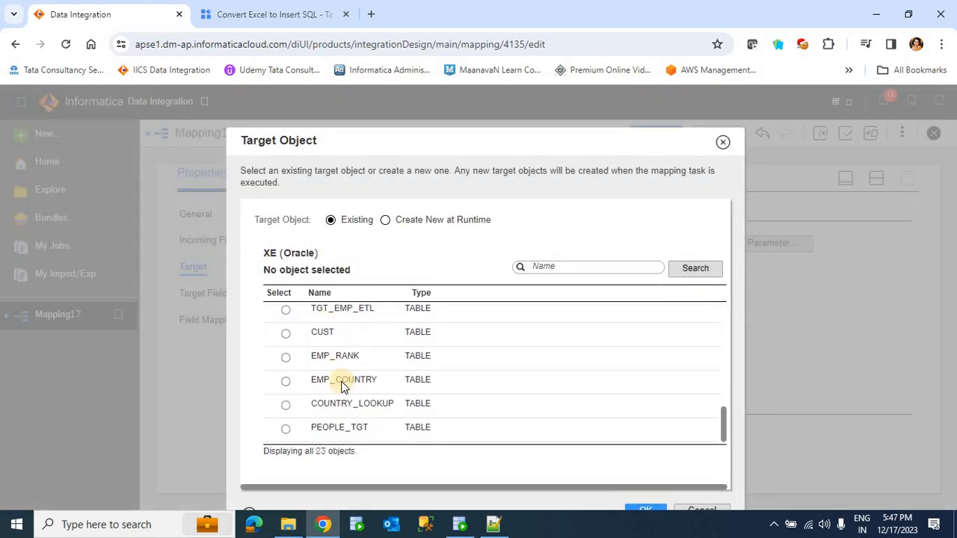
scroll(378, 394, up, 3)
scroll(376, 402, down, 5)
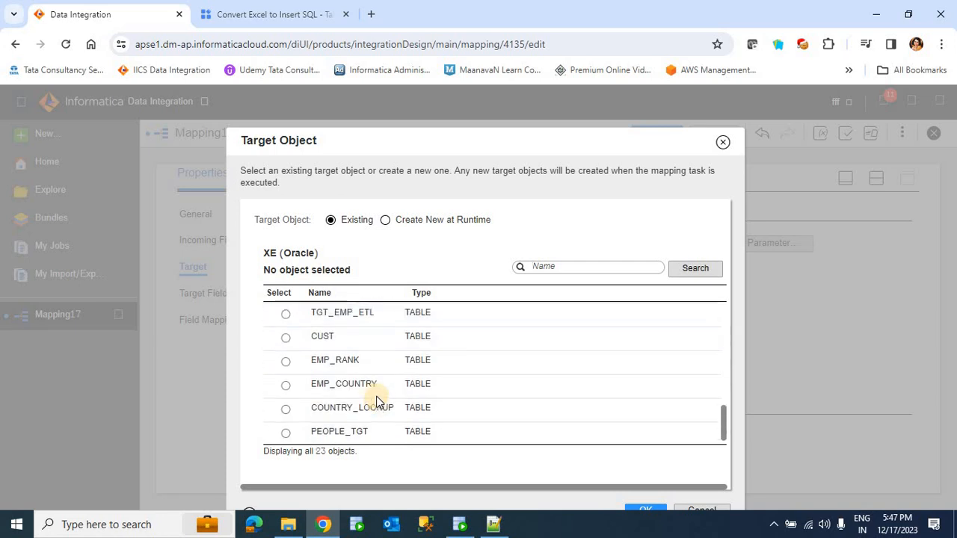
click(350, 440)
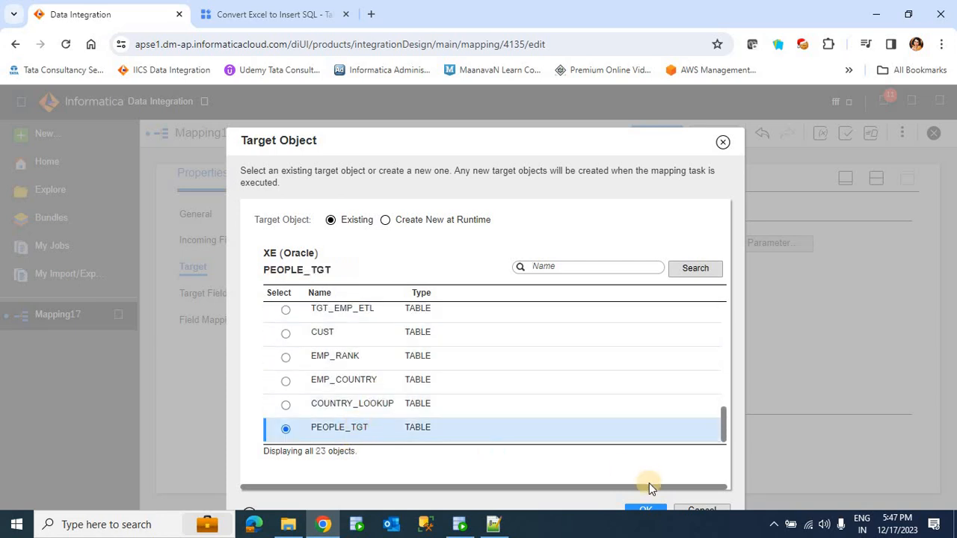
click(652, 510)
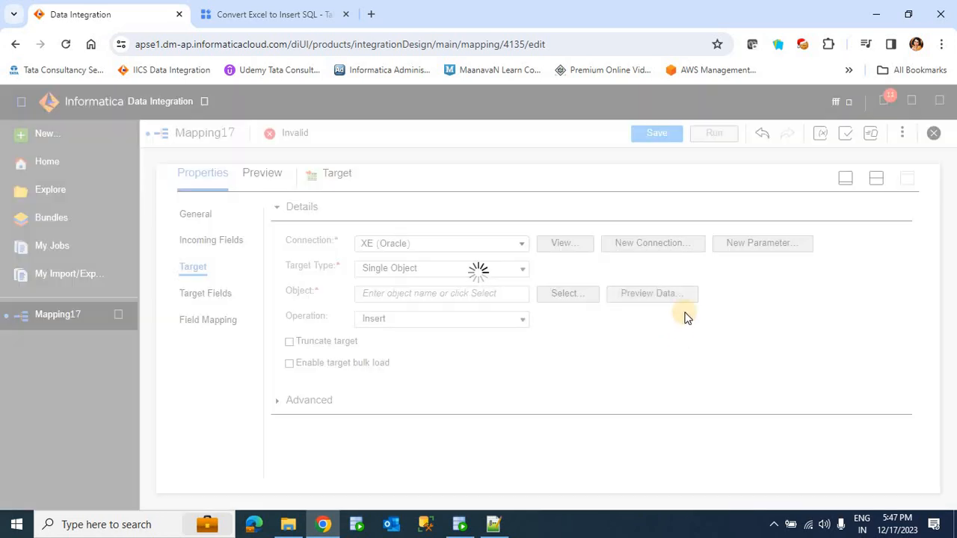
click(656, 135)
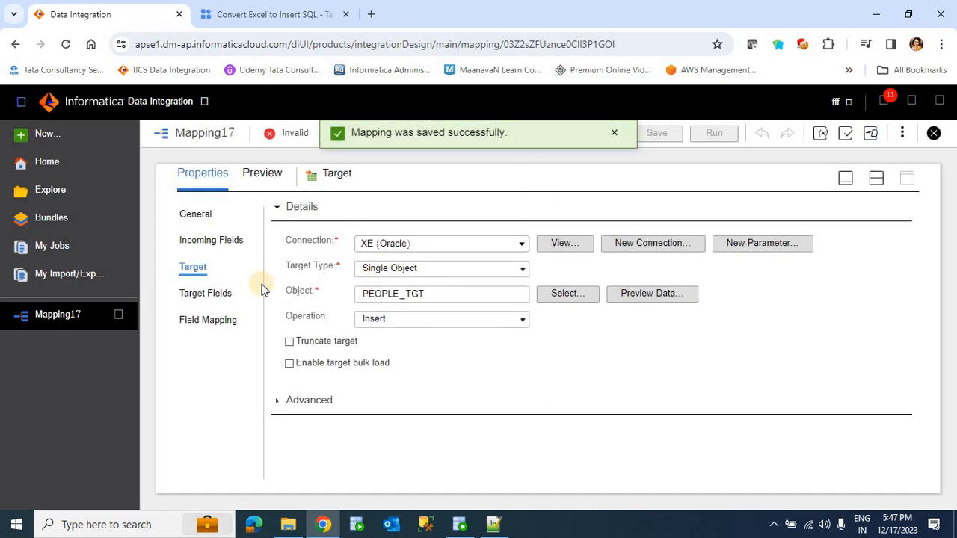
Map incoming USER_ID, FIRST_NAME, LAST_NAME, SEX, JOB_TITLE and CITY to the same-named fields in the Target's field mapping
click(210, 326)
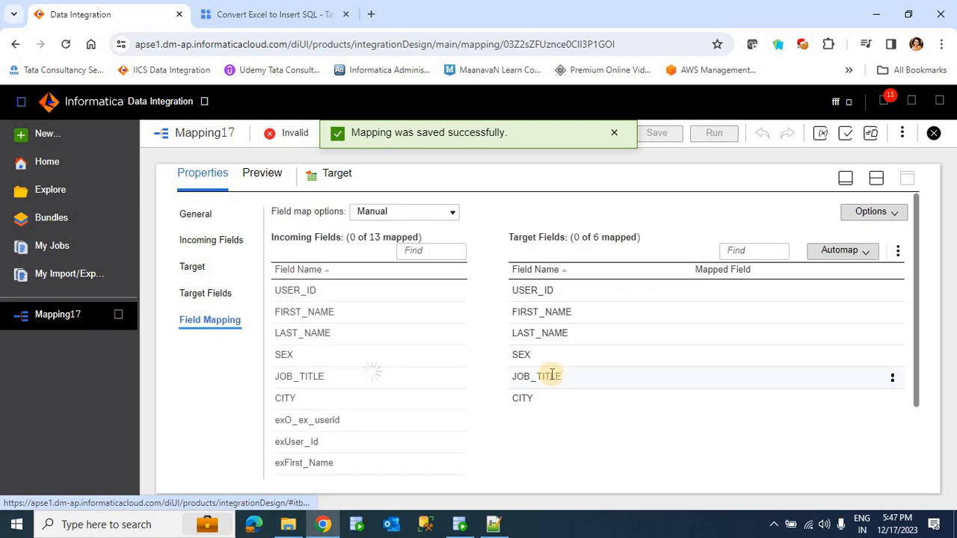
drag(397, 298, 713, 296)
drag(330, 313, 683, 312)
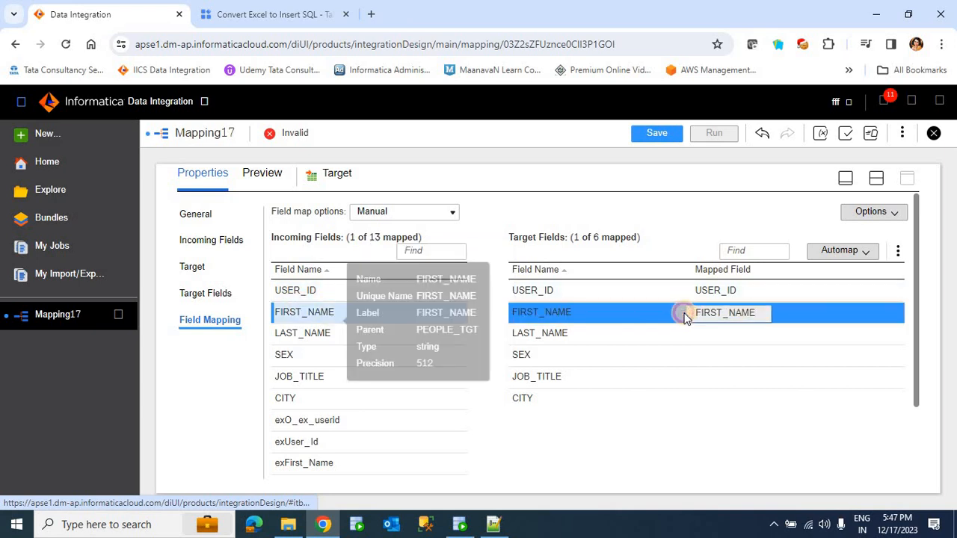
drag(308, 331, 705, 329)
drag(312, 350, 705, 359)
drag(384, 400, 679, 397)
drag(308, 379, 714, 376)
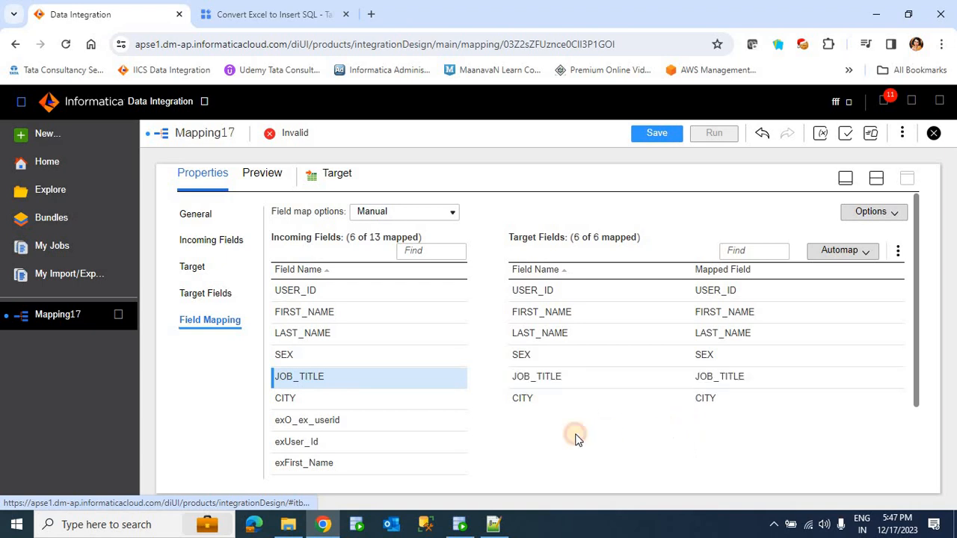
Examine the incoming PEOPLE_TGT and ex-prefixed people_CSV.csv fields alongside the Target's mapped fields
scroll(380, 441, down, 2)
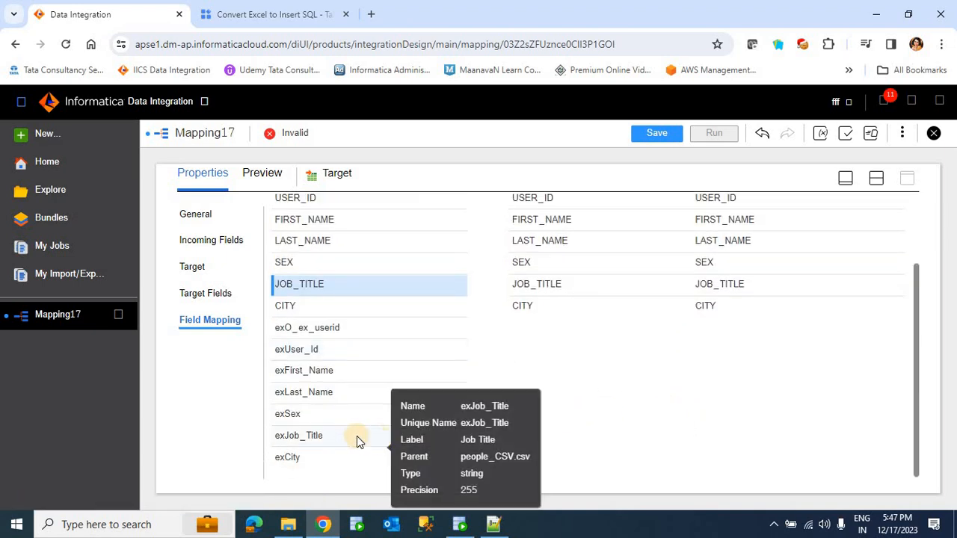
scroll(357, 436, up, 2)
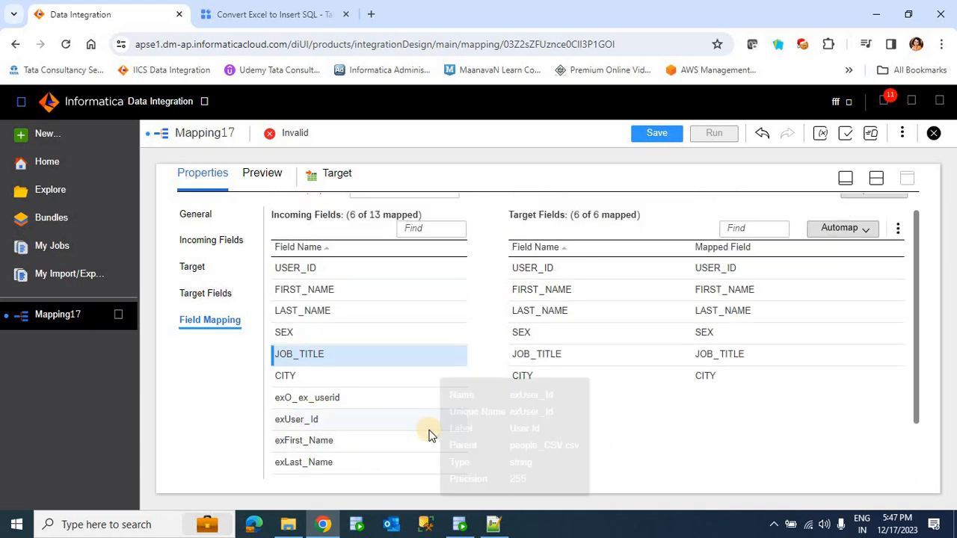
scroll(427, 436, down, 2)
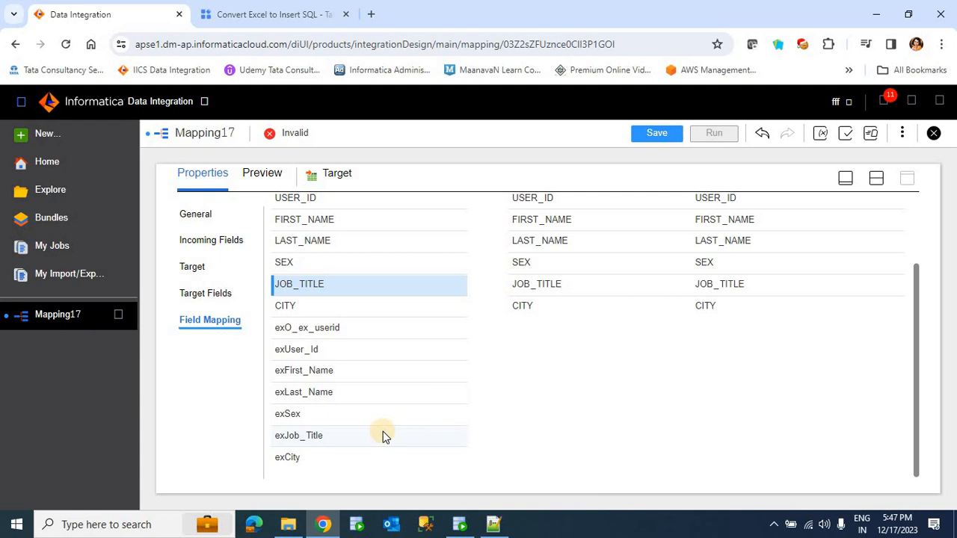
scroll(385, 436, up, 2)
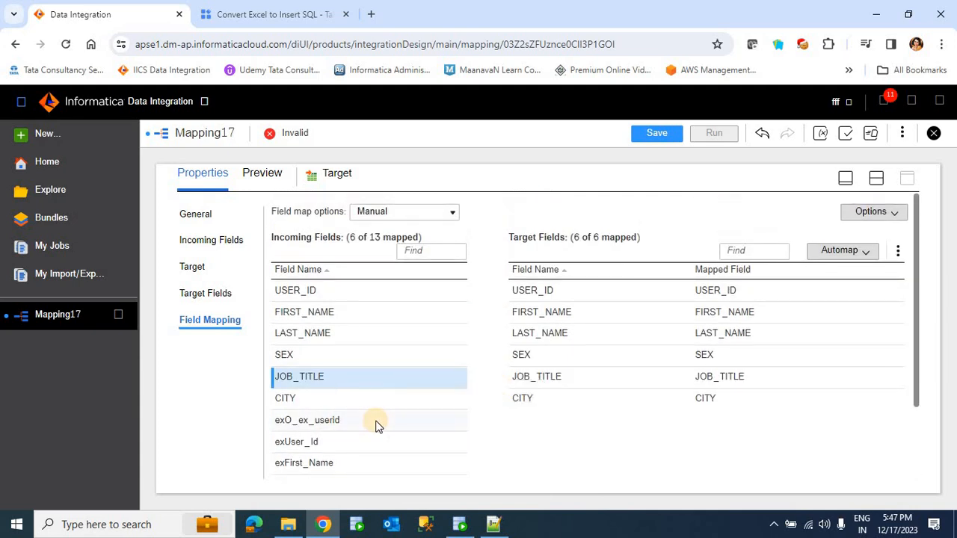
mouse_move(376, 427)
scroll(381, 421, down, 2)
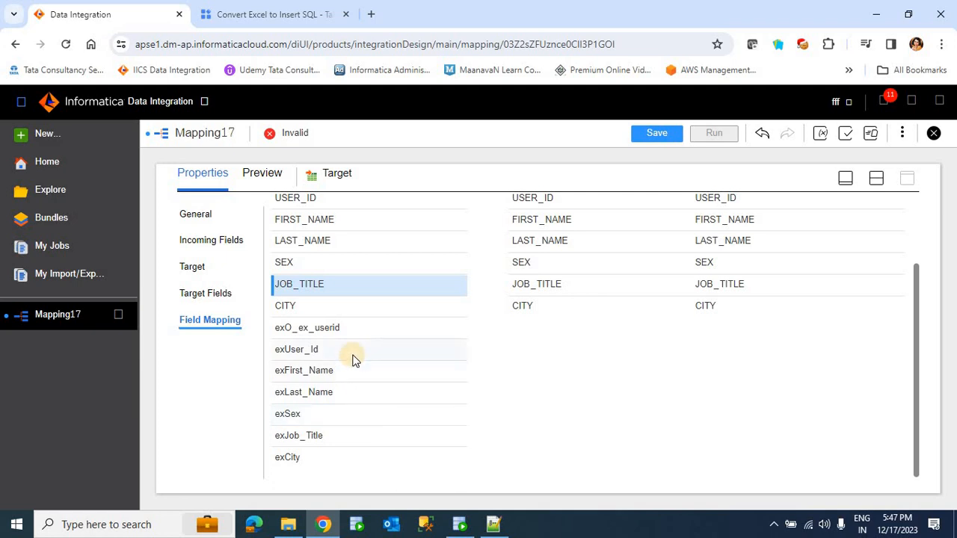
scroll(352, 379, up, 2)
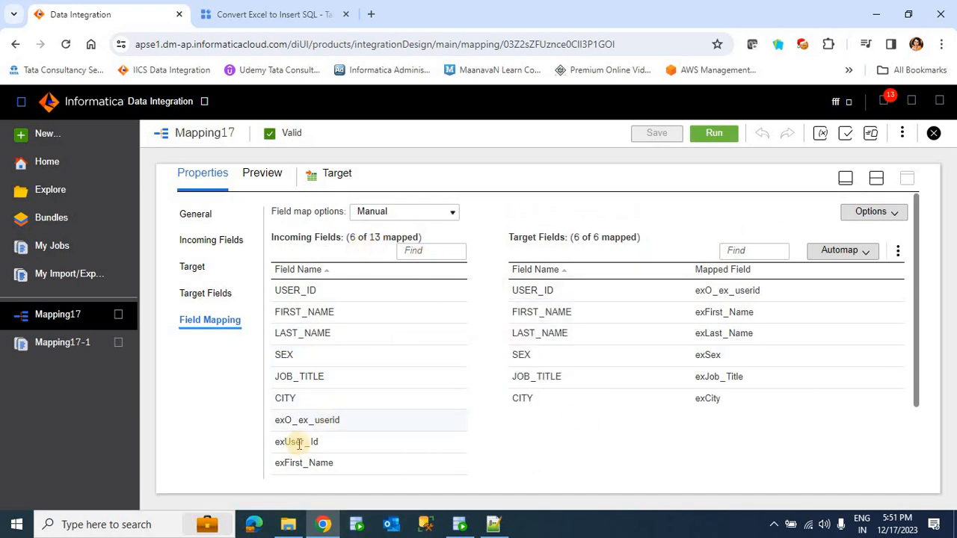
scroll(356, 436, down, 1)
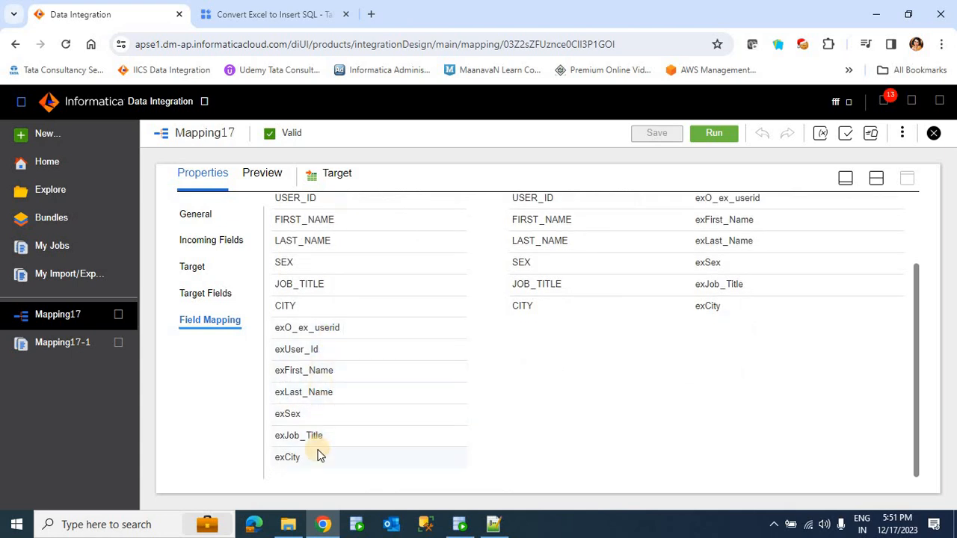
scroll(735, 337, up, 3)
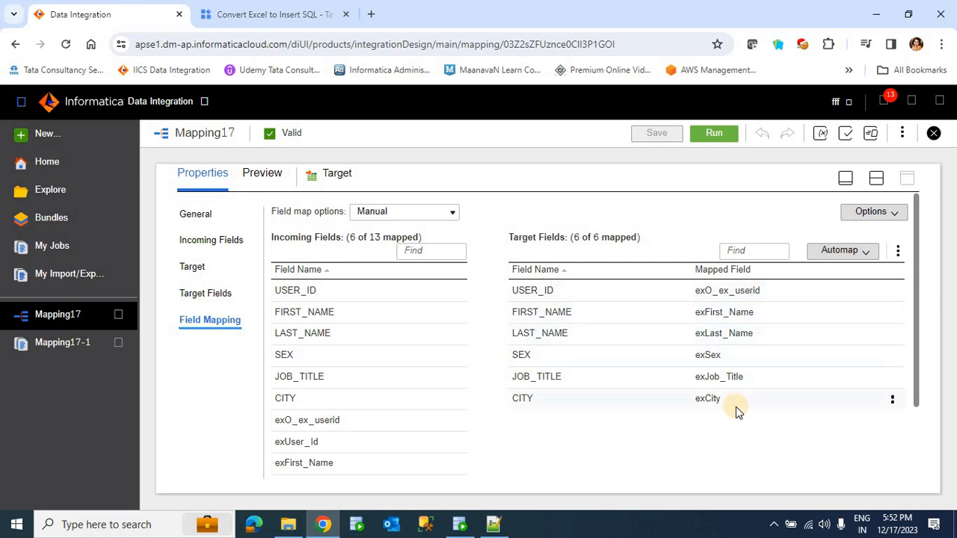
Validate Mapping17 and run it with the default run settings
click(848, 134)
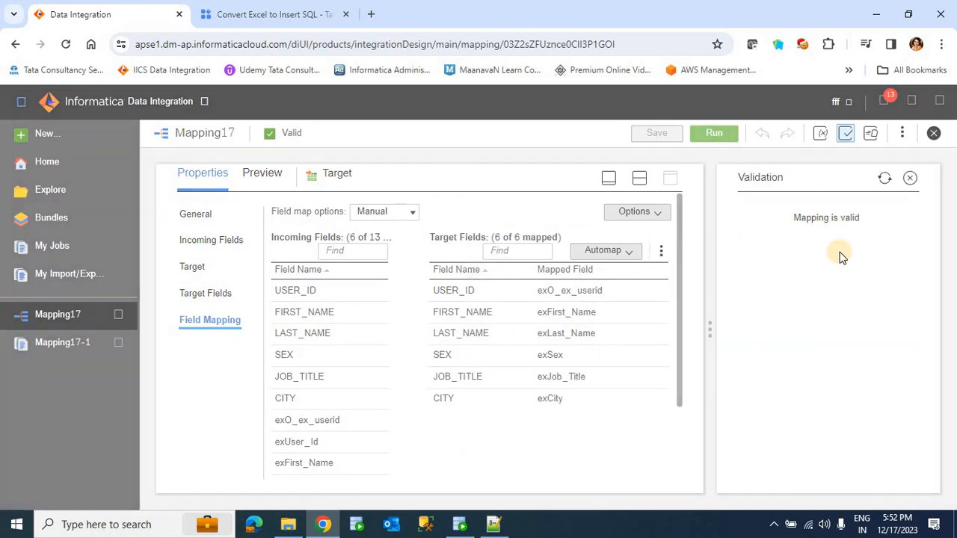
click(713, 137)
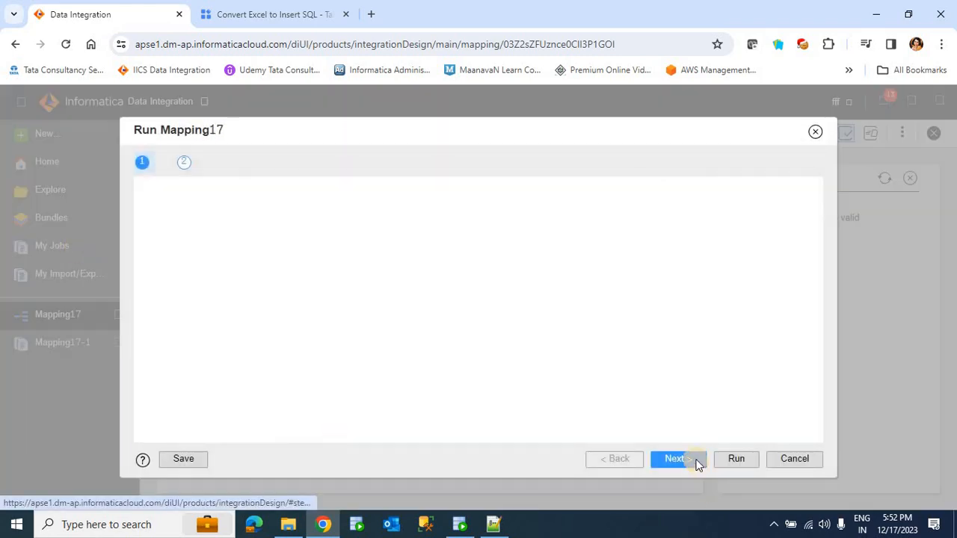
click(739, 459)
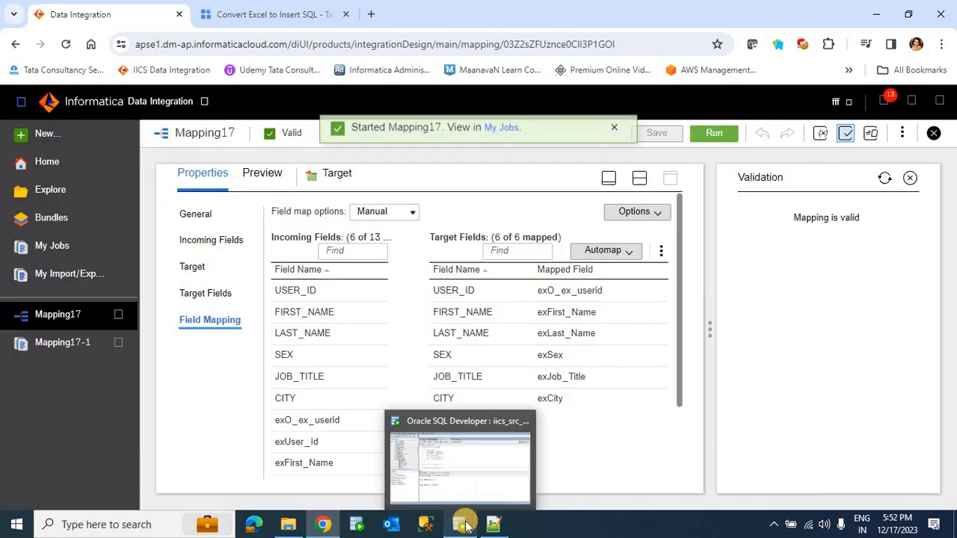
Switch to Oracle SQL Developer and run "select * from people_TGT;" repeatedly to check for the loaded rows
click(460, 523)
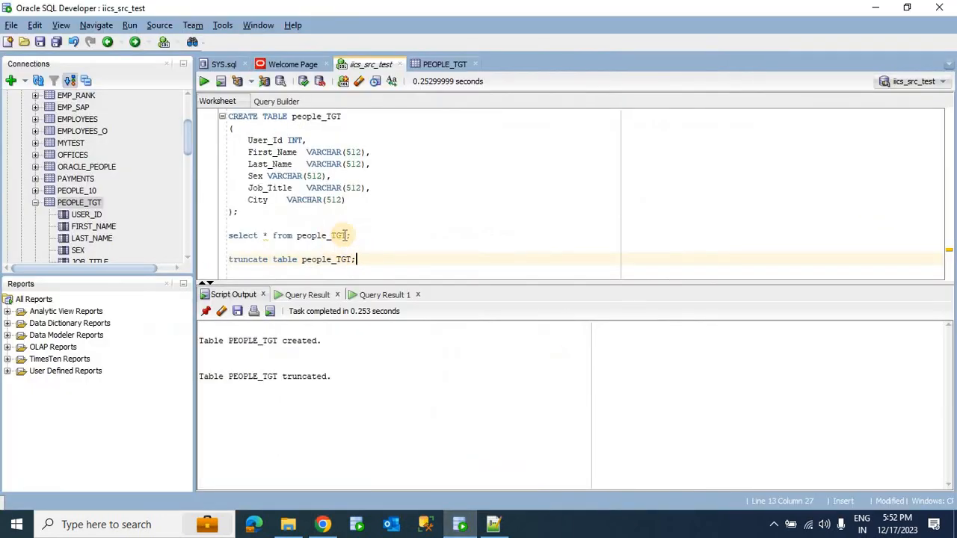
drag(374, 237, 210, 237)
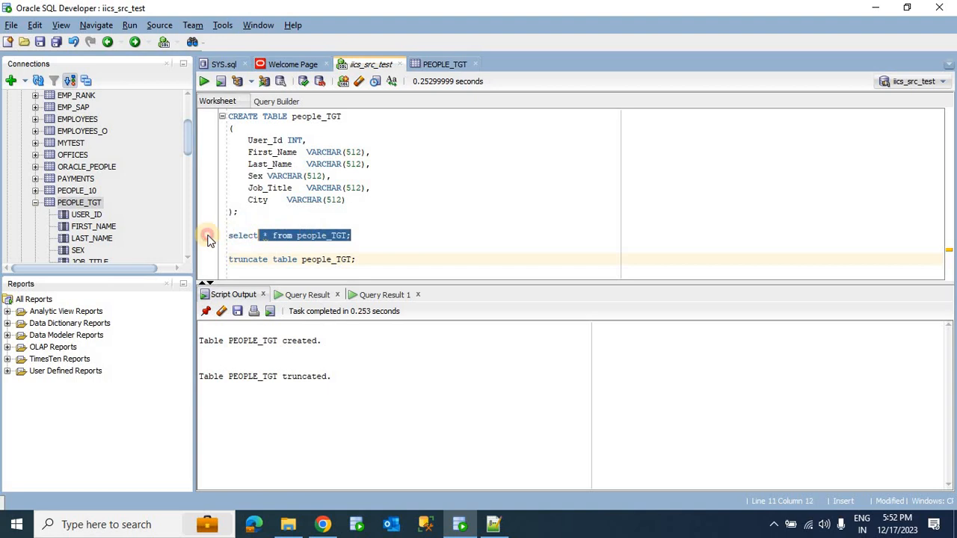
click(204, 81)
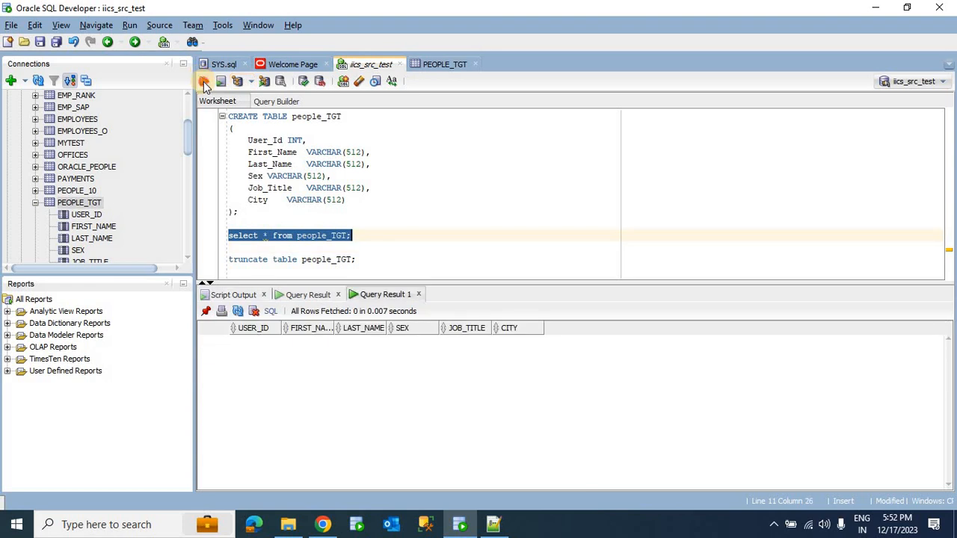
click(204, 82)
click(205, 82)
click(205, 83)
click(205, 82)
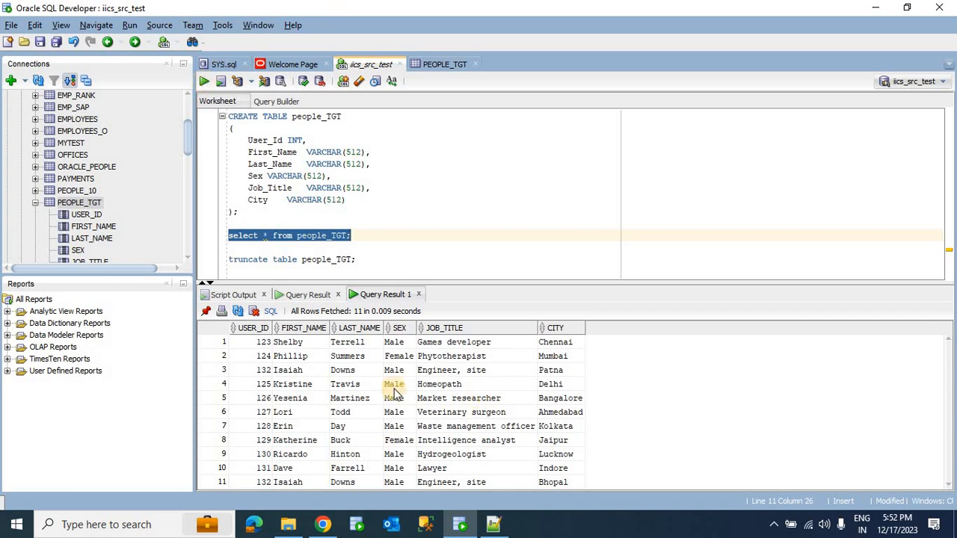
Compare the USER_ID and CITY values of the third and last rows in the people_TGT query result
click(262, 370)
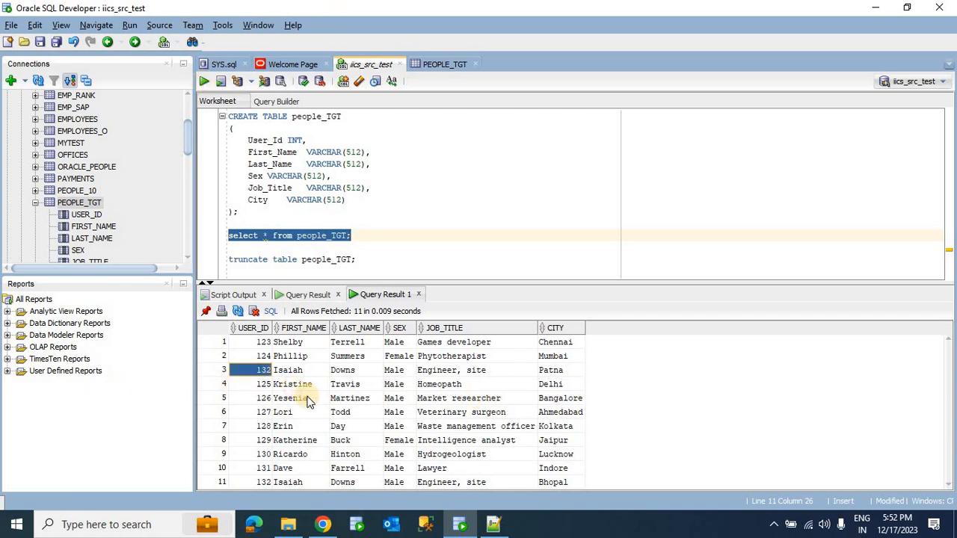
click(264, 482)
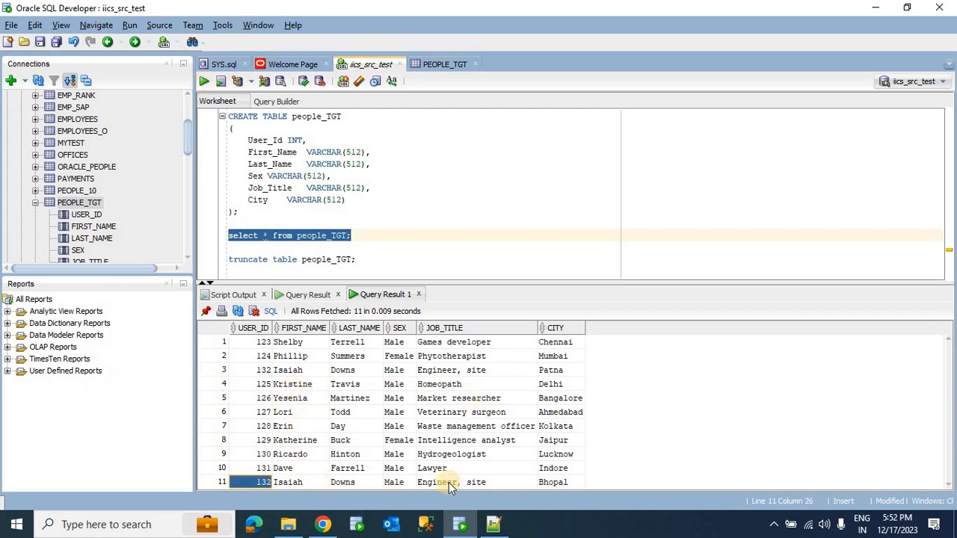
click(557, 482)
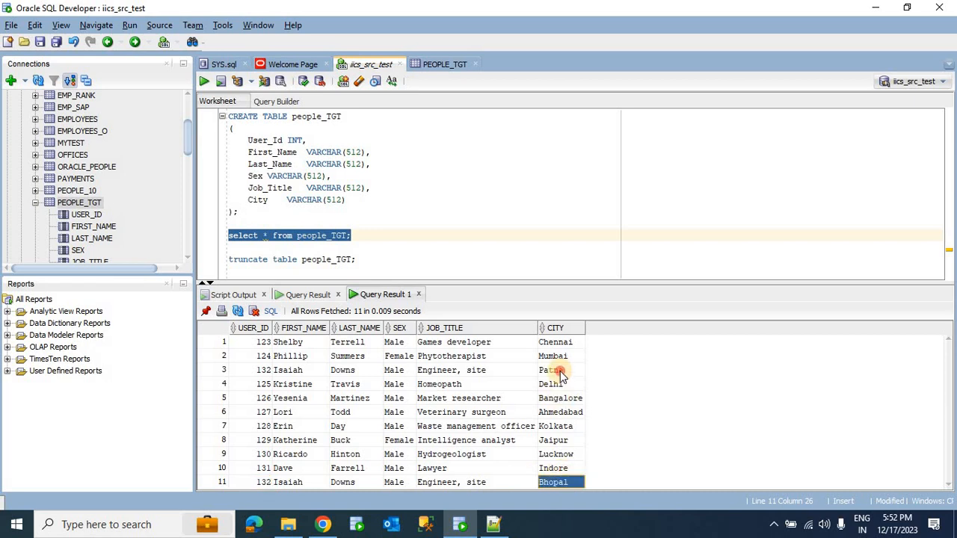
click(561, 374)
click(552, 483)
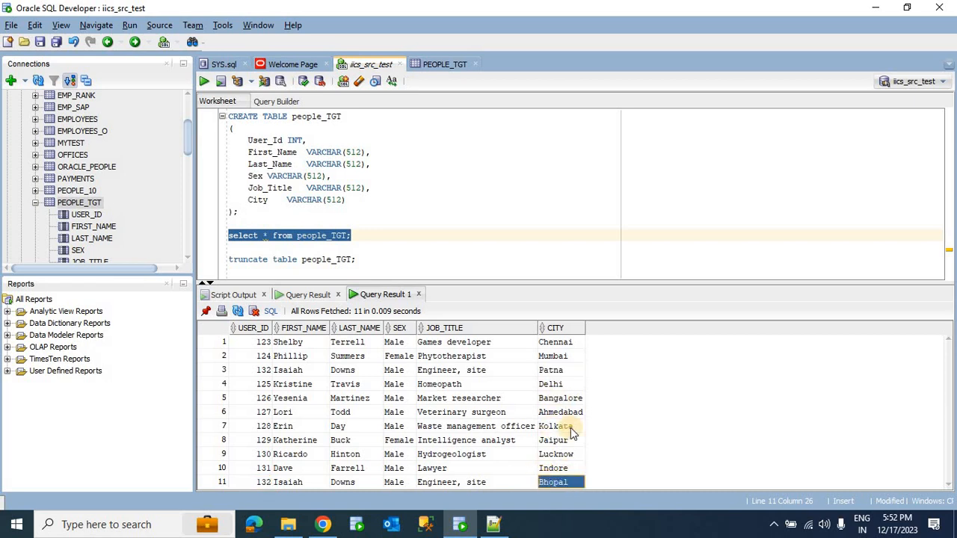
click(556, 371)
click(407, 243)
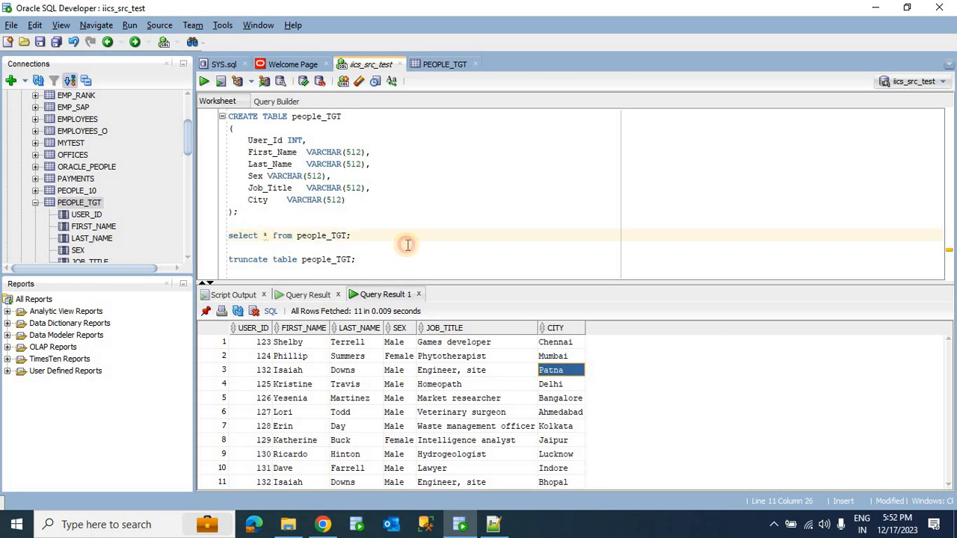
click(407, 245)
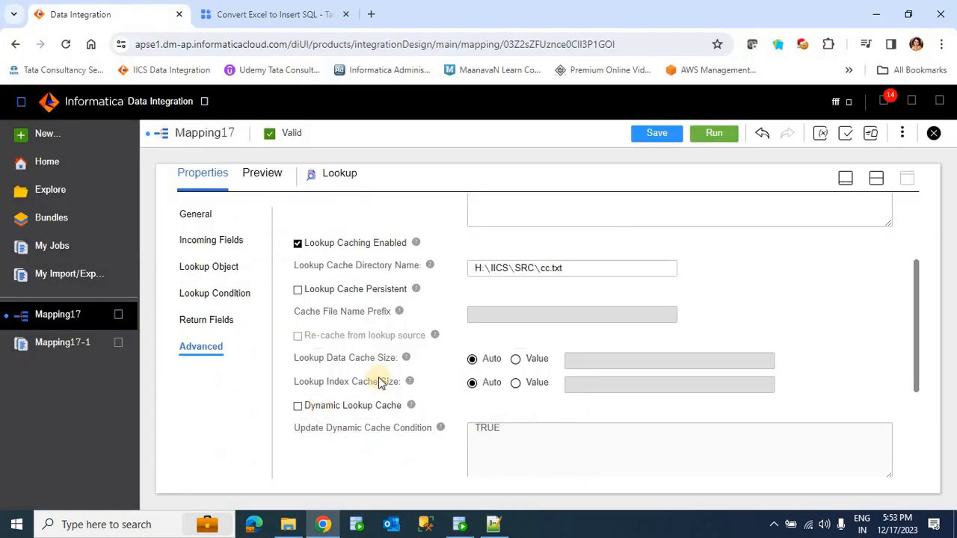
Turn Lookup Caching Enabled off and back on in the Lookup's advanced properties
click(297, 244)
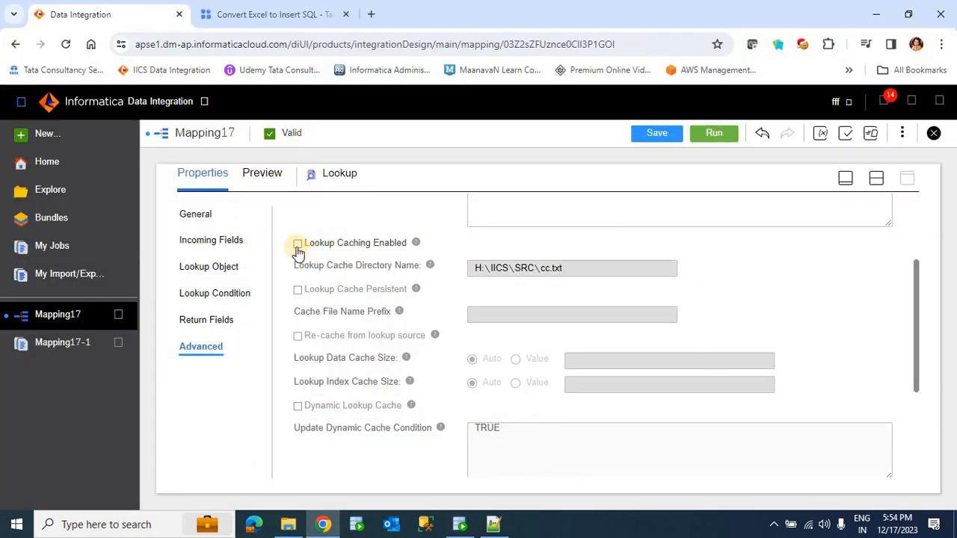
click(298, 244)
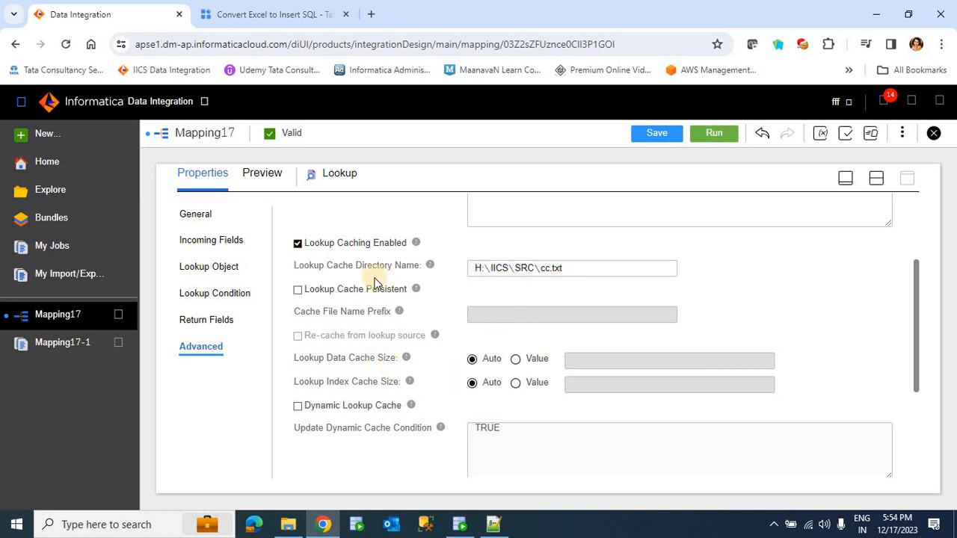
Turn on Dynamic Lookup Cache for the Lookup and show its return fields, including NewLookupRow
click(297, 408)
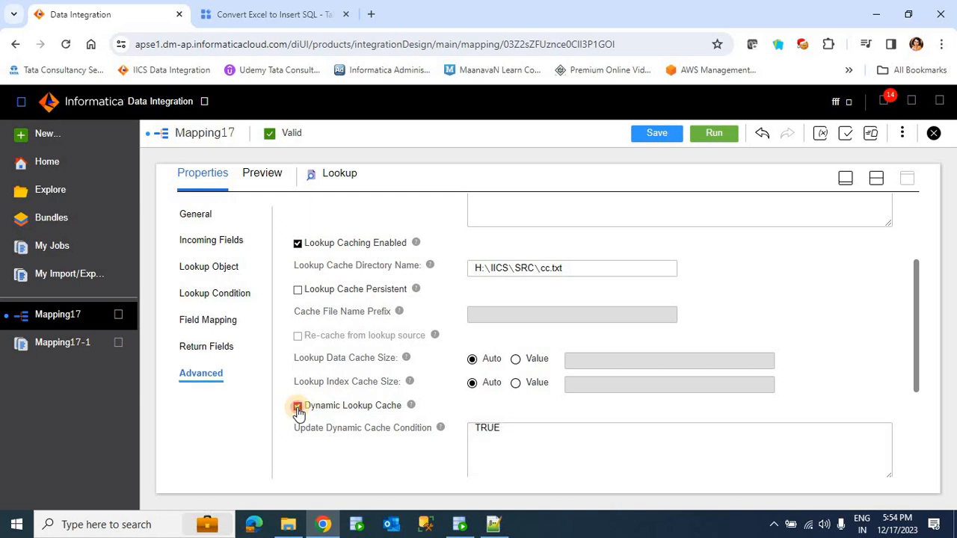
click(298, 408)
click(298, 408)
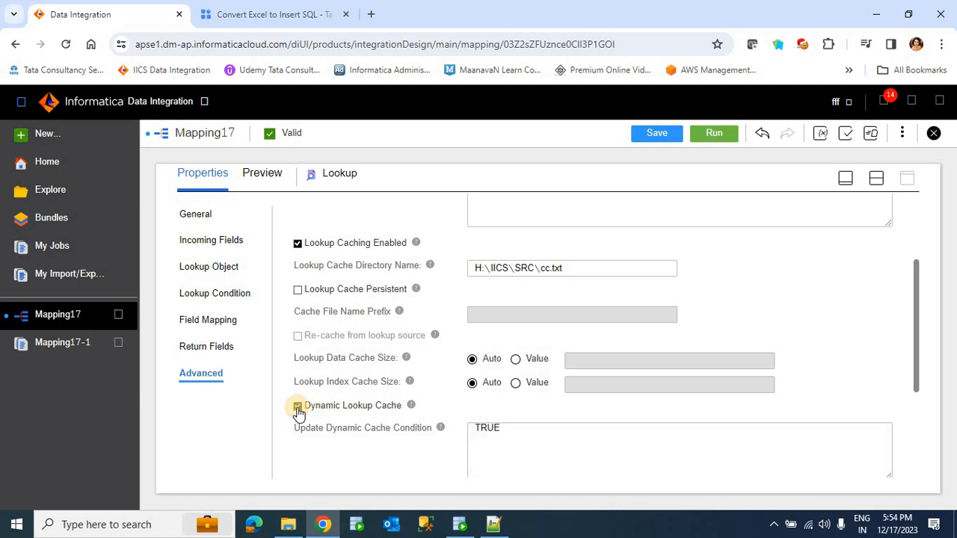
click(206, 348)
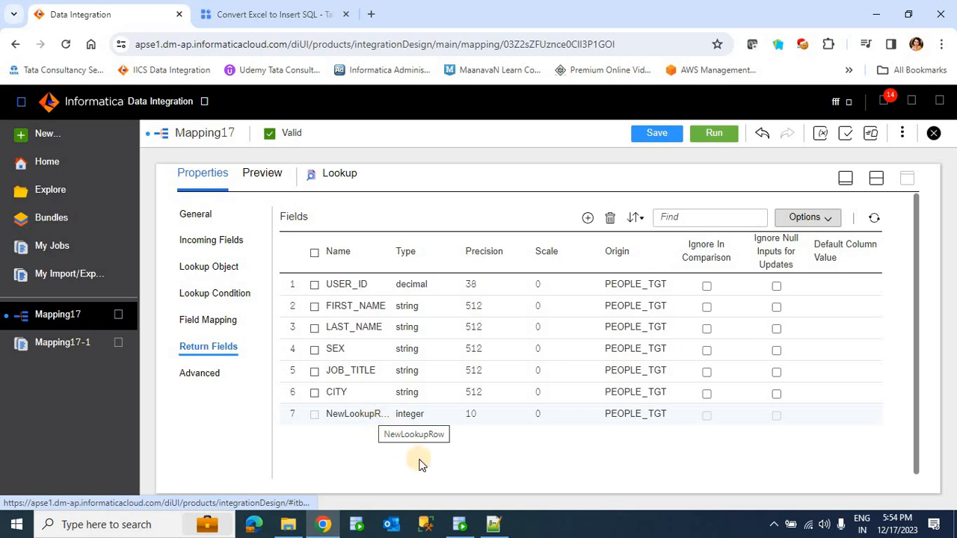
Switch to Notepad++ and write the lines "1= insert", "0 update" and "2" in a new file
click(493, 525)
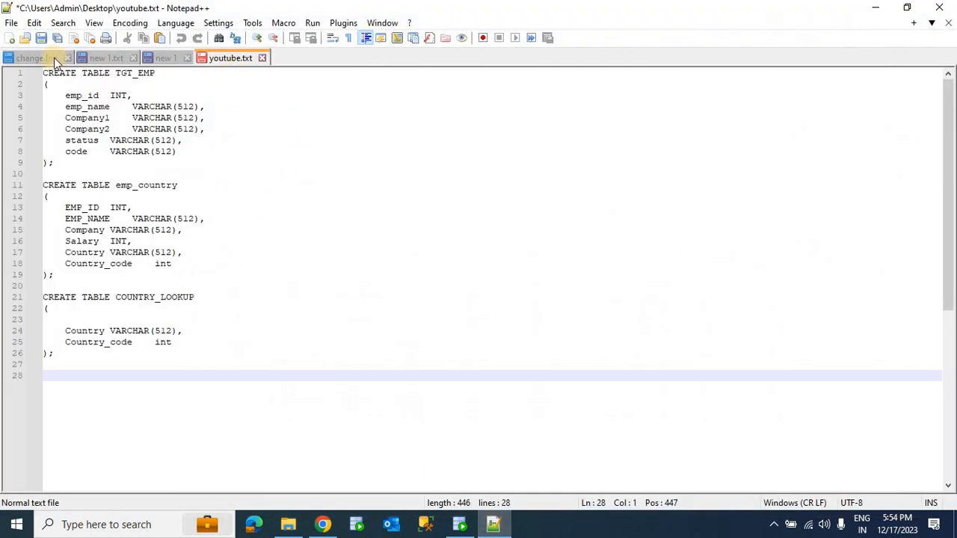
click(9, 37)
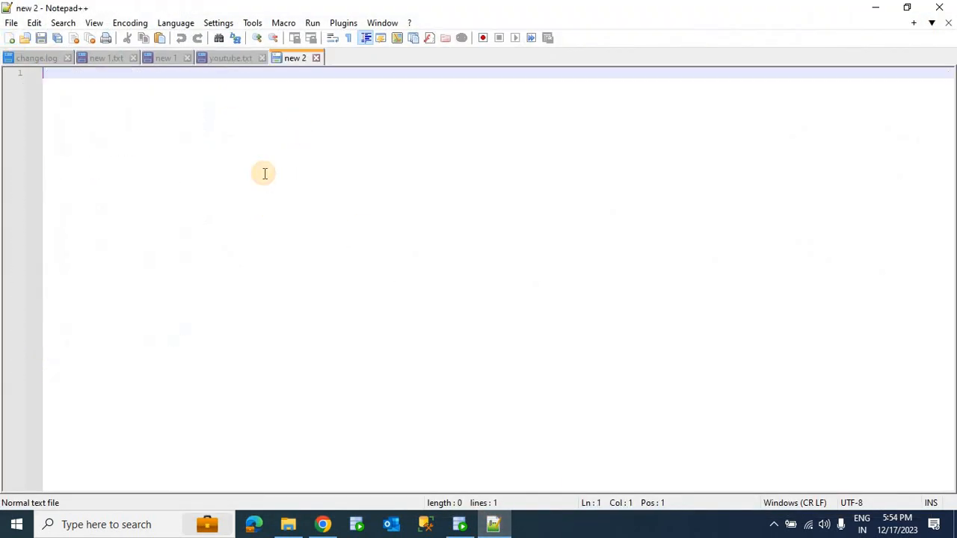
text(1)
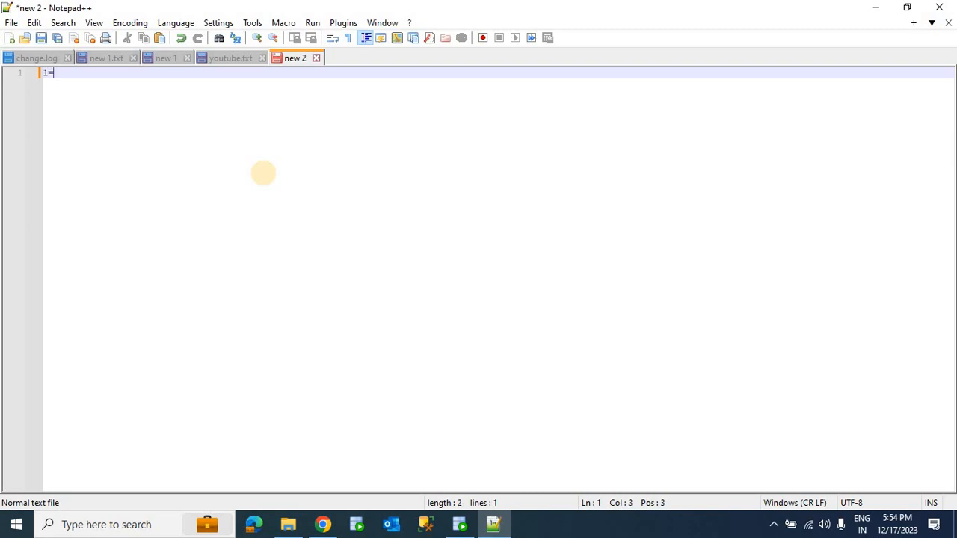
text(= insert)
key(Return)
text(0 u)
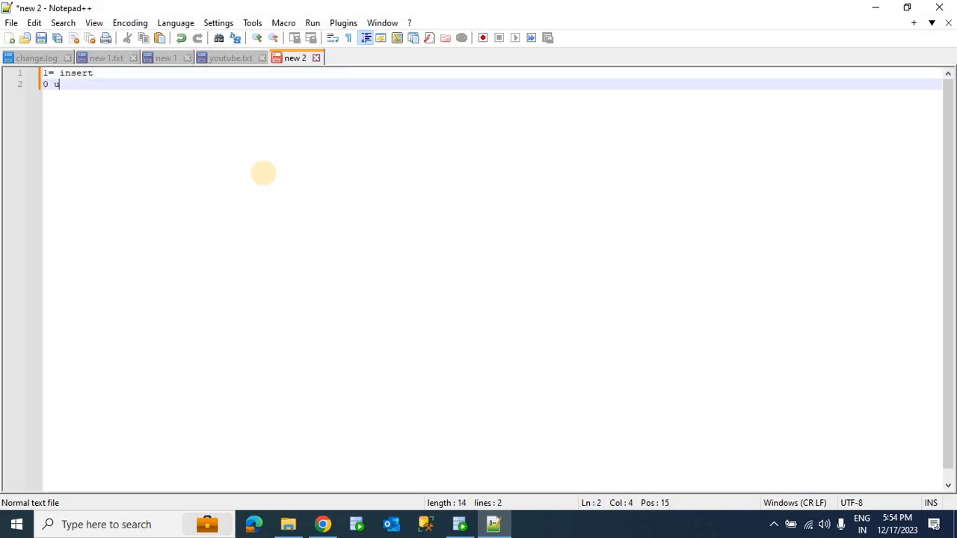
text(pdate)
key(Return)
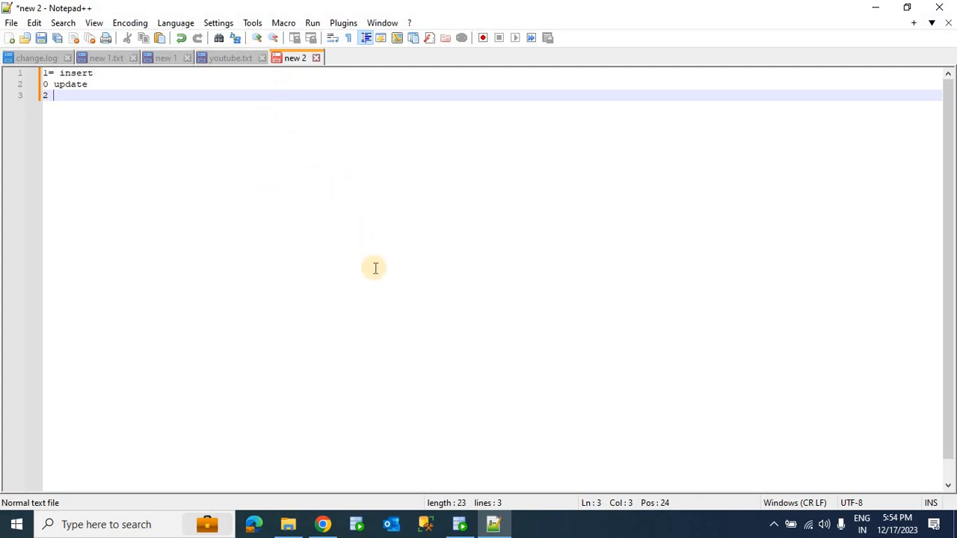
Replace the first note line with "1-- insert" and add "0no change" below it, followed by blank lines
click(127, 72)
drag(127, 73, 42, 72)
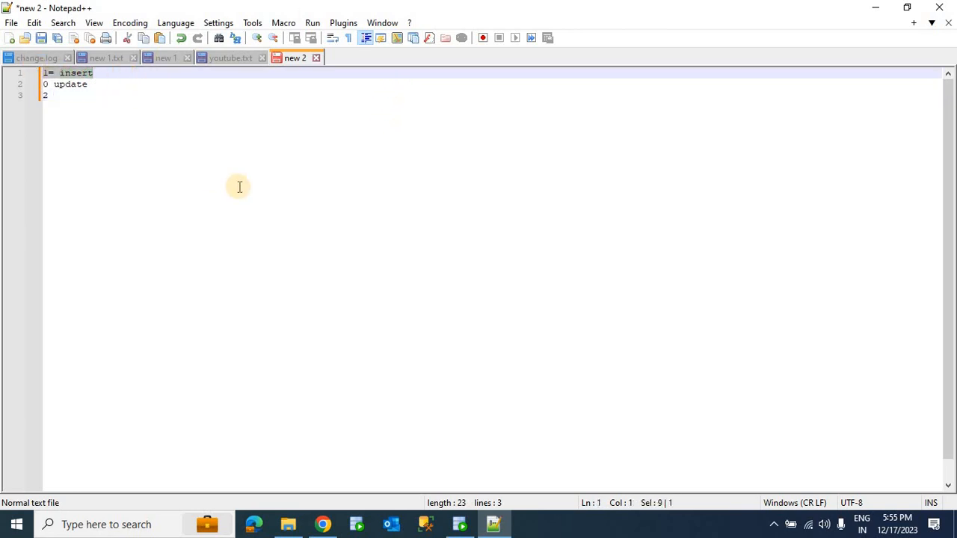
key(BackSpace)
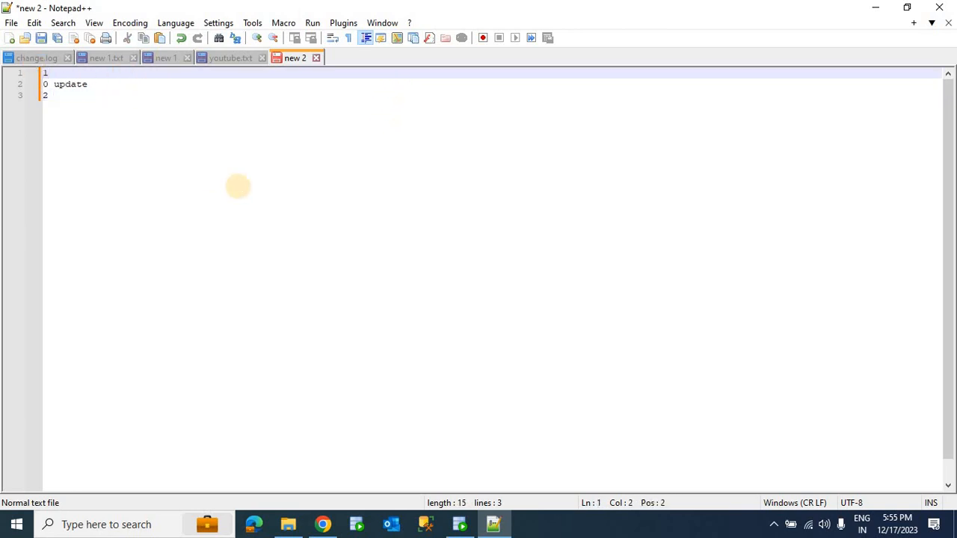
text(1-- insert)
key(Return)
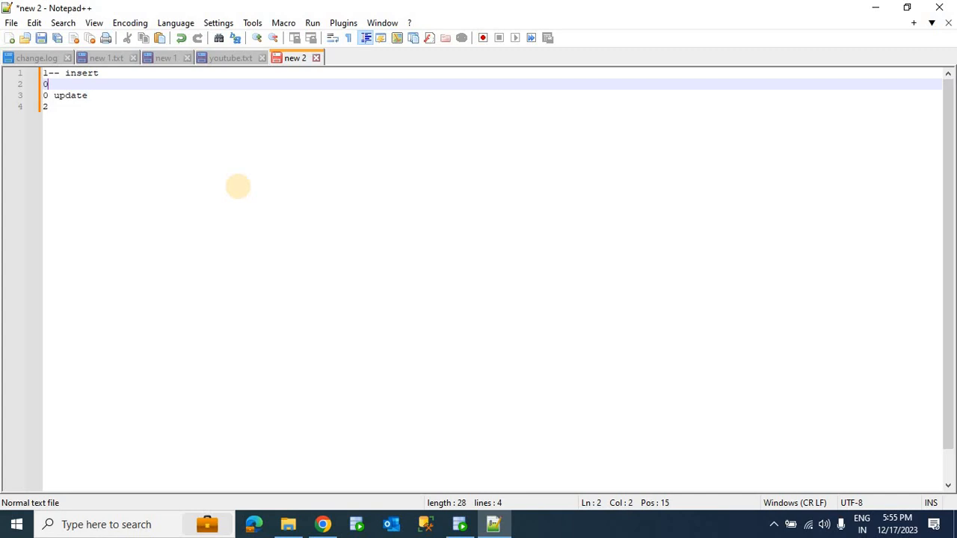
text(0no cahnge)
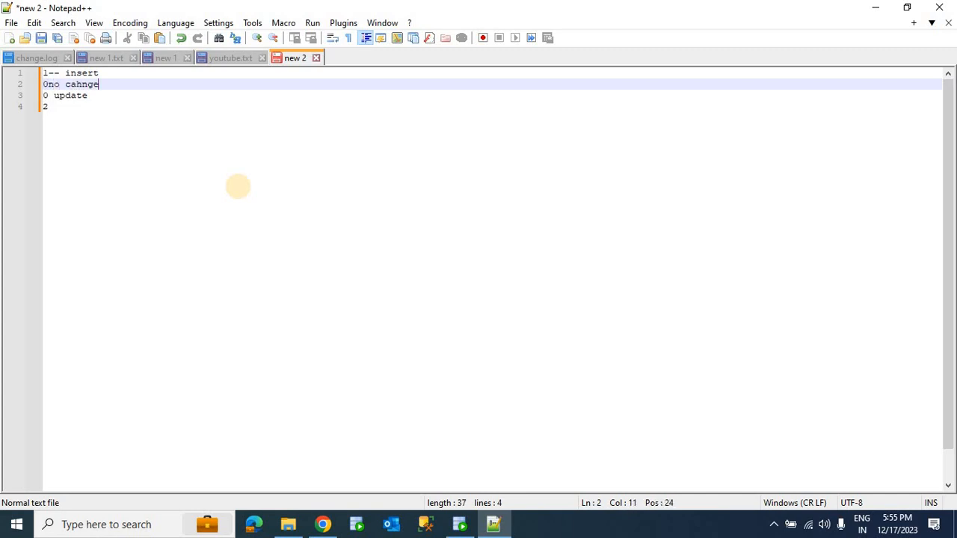
key(BackSpace)
text(hange)
key(Return)
key(Return)
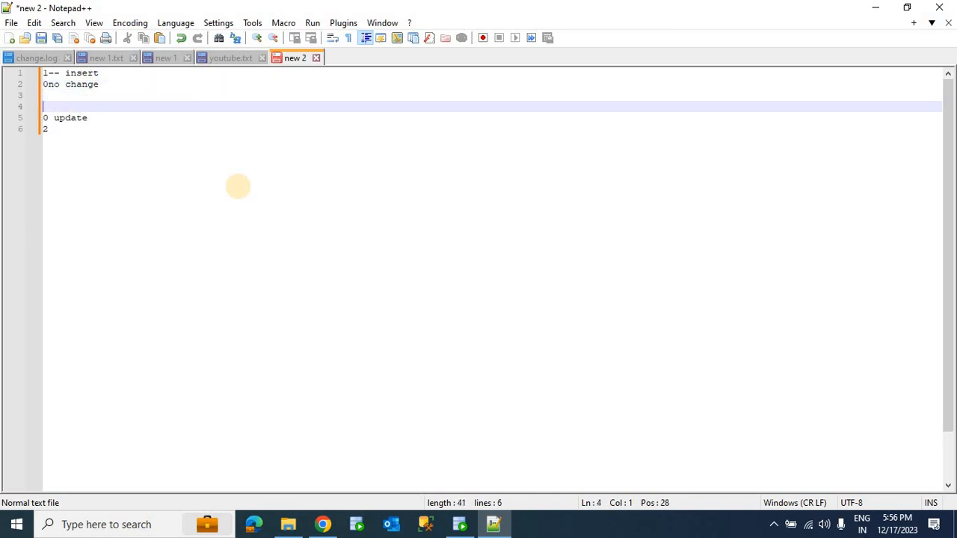
Add a note line below "0no change" that describes code 2 as an update
key(Up)
key(Up)
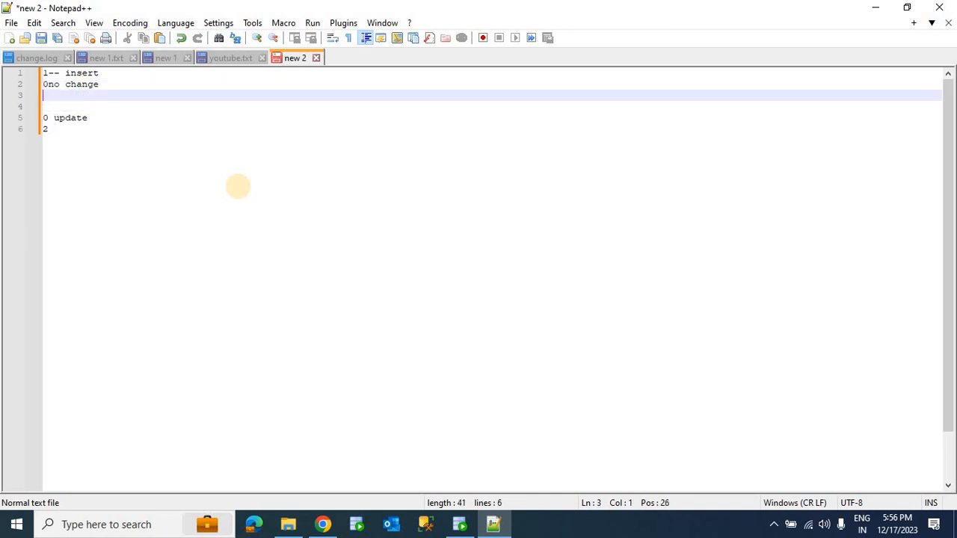
key(Right)
key(Down)
text(2 udpa)
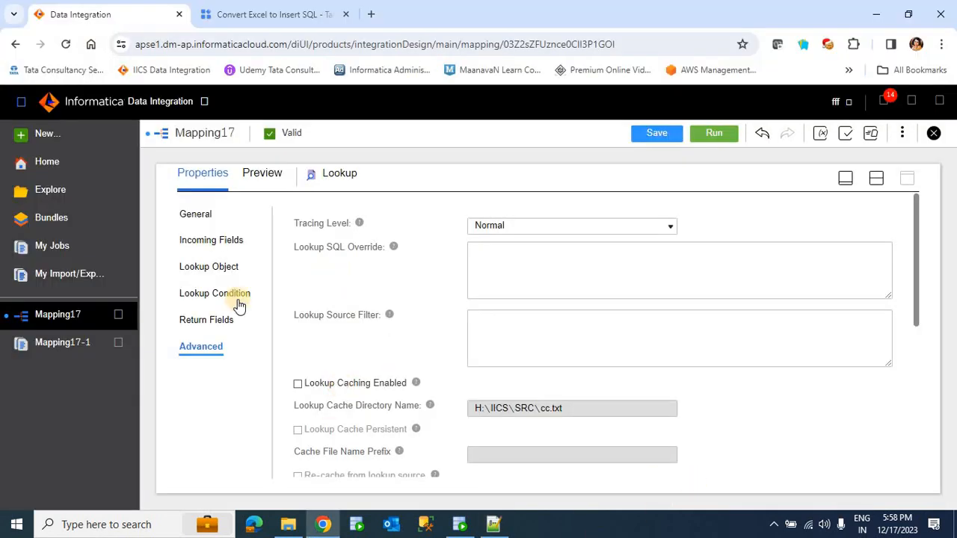
Enable Lookup Caching and Dynamic Lookup Cache for Mapping17's Lookup and review its field mapping and return fields
click(234, 296)
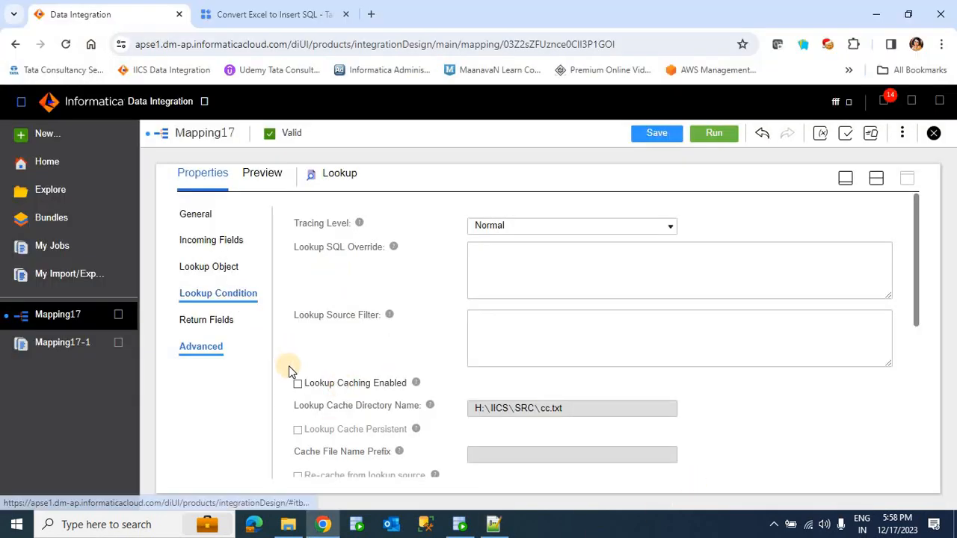
click(344, 385)
scroll(351, 387, down, 2)
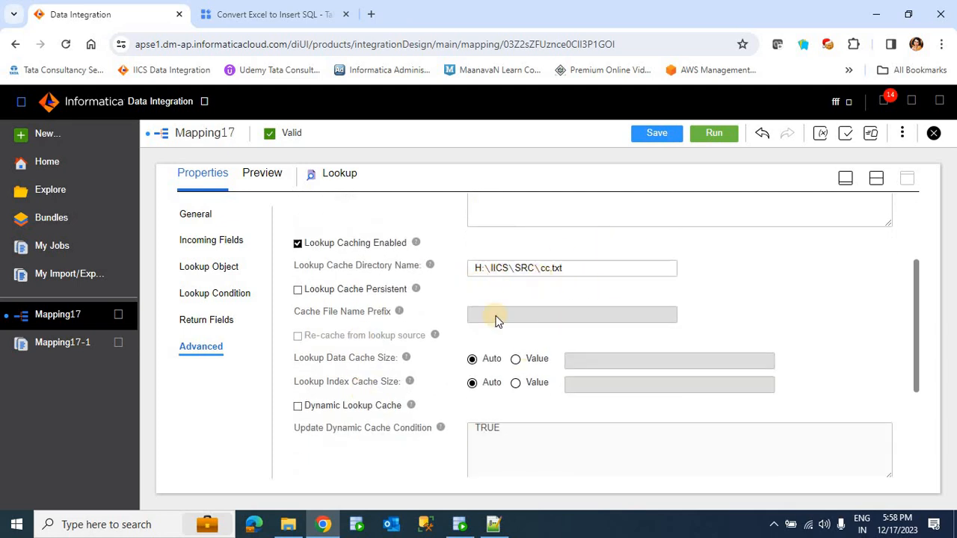
click(323, 411)
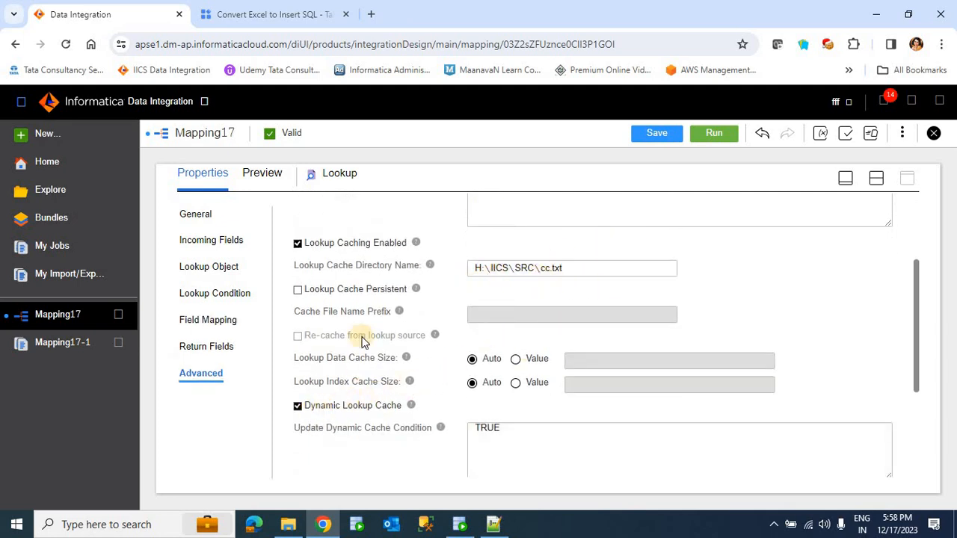
click(224, 320)
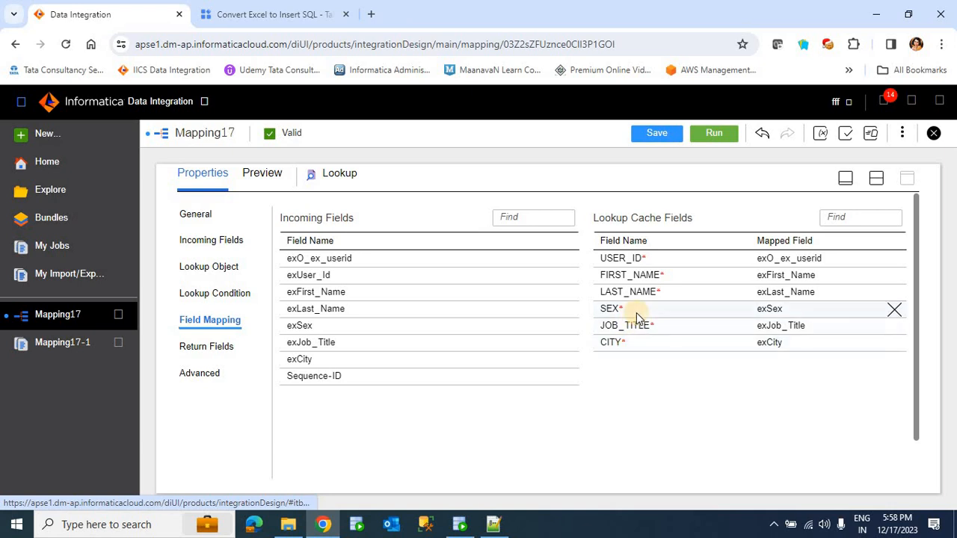
click(205, 348)
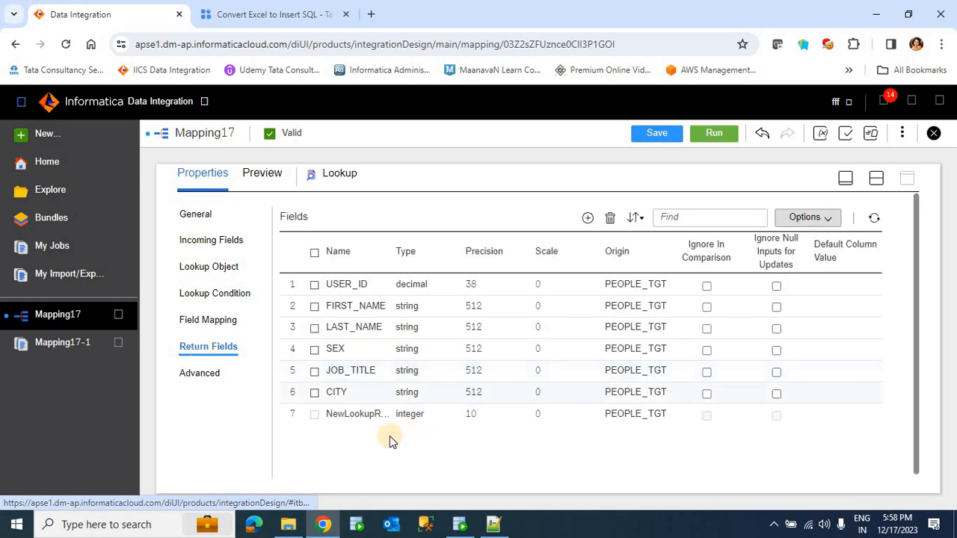
Replace the filter condition of the Router's insert output group with NewLookupRow=1 and validate it
click(847, 179)
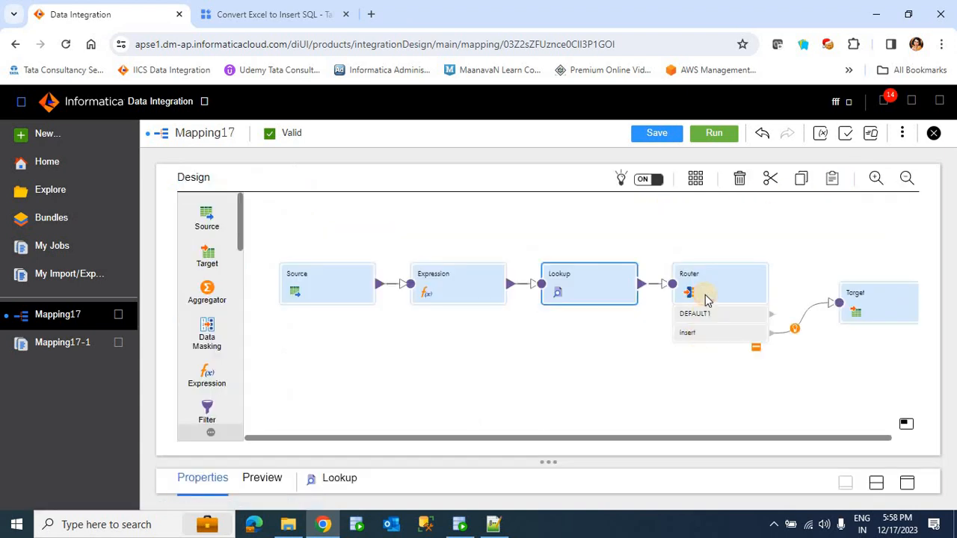
click(711, 288)
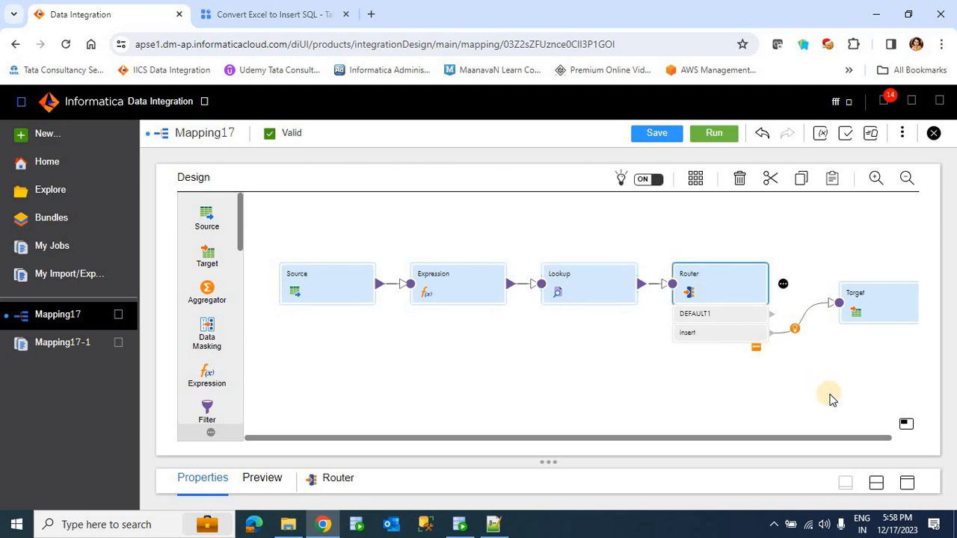
click(907, 485)
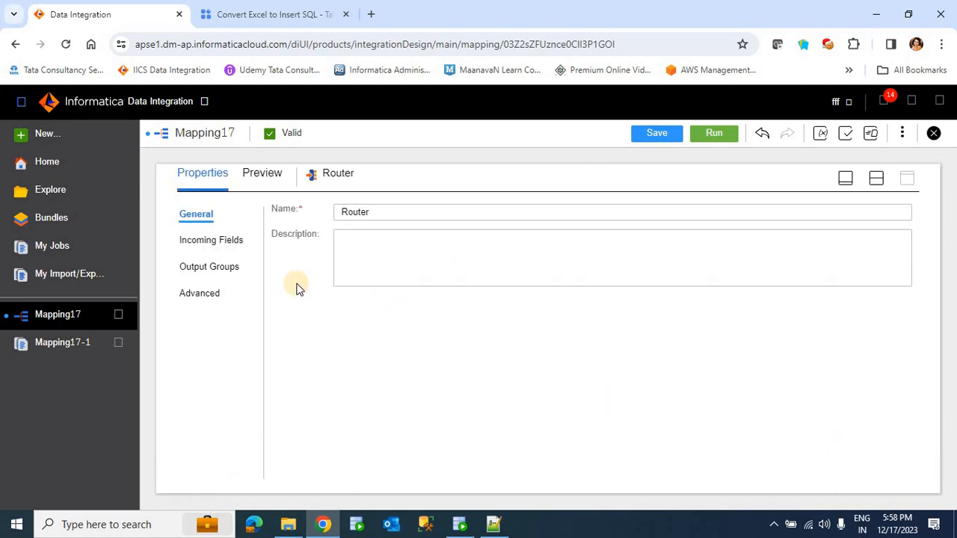
click(195, 267)
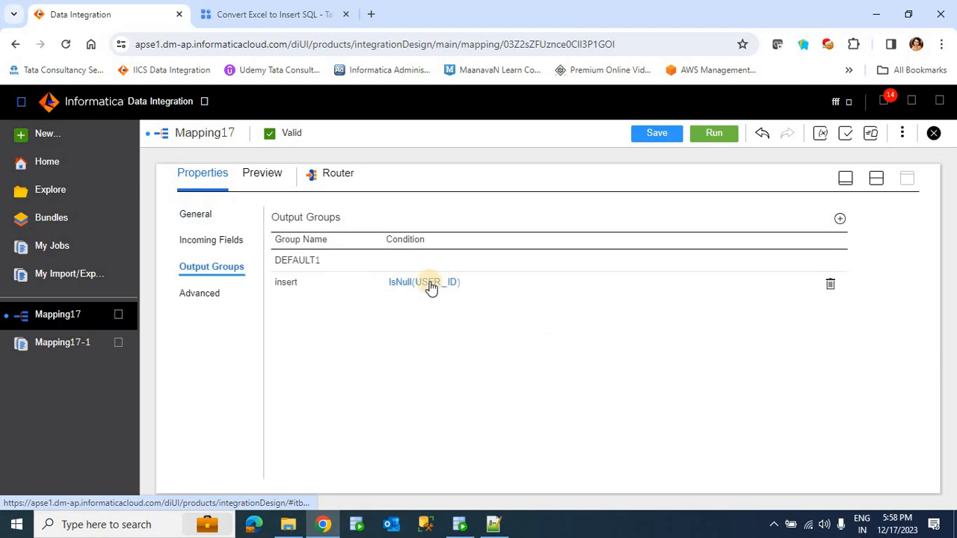
click(432, 286)
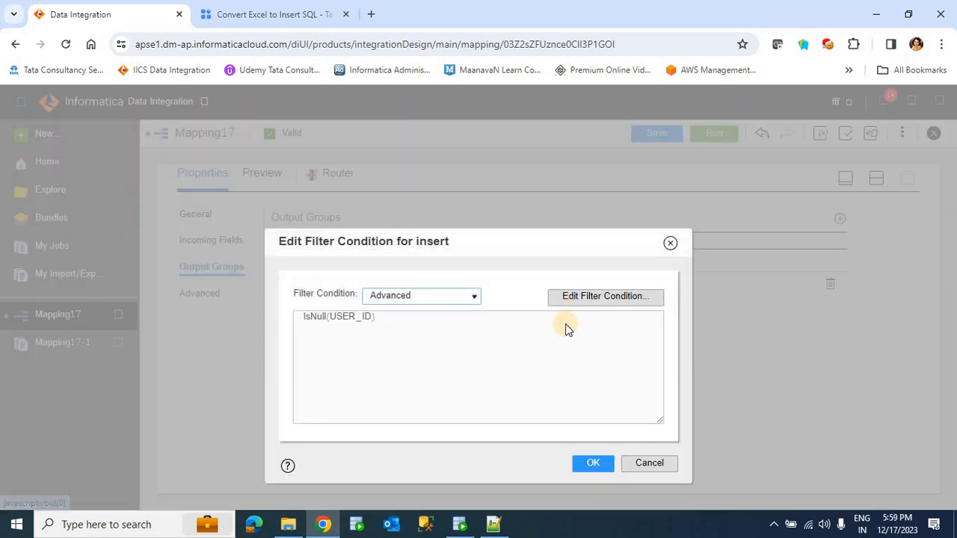
click(581, 296)
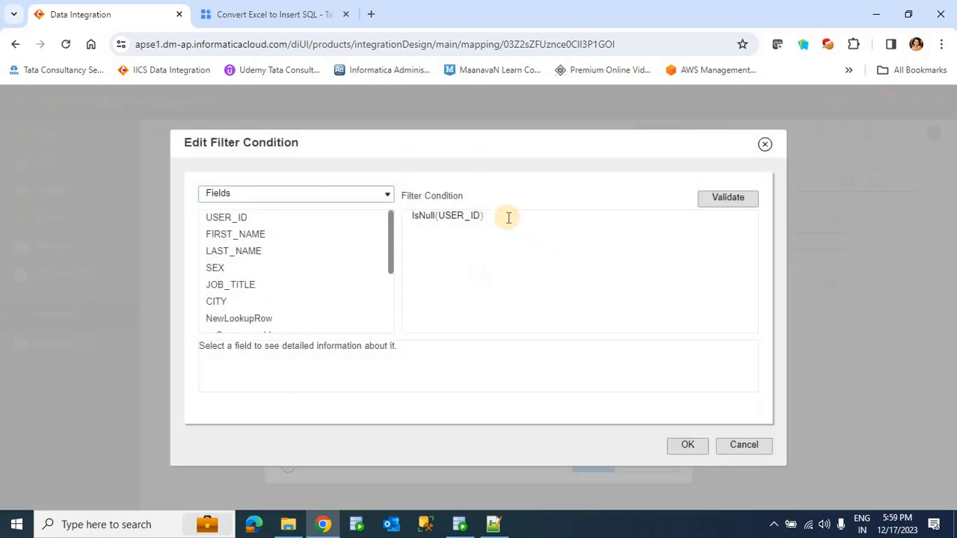
drag(506, 218, 395, 171)
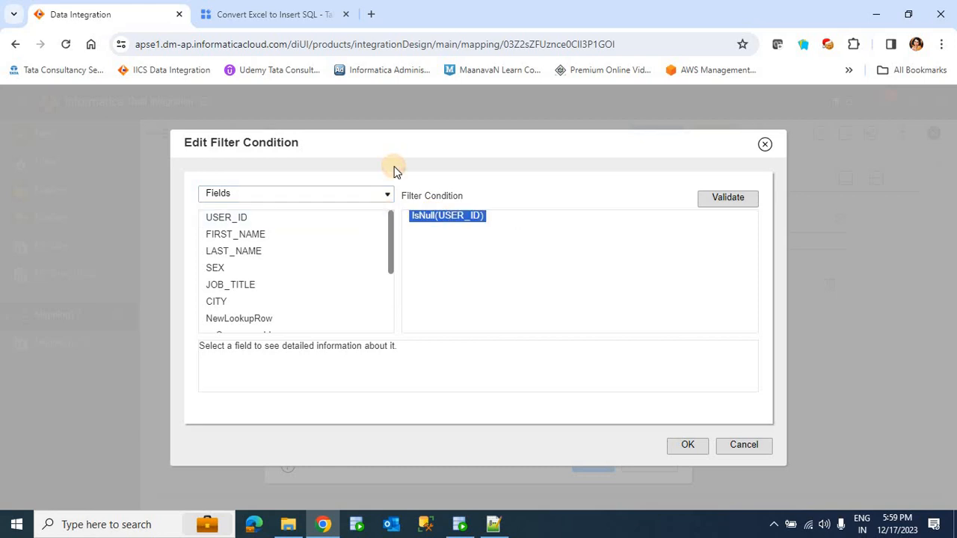
key(Delete)
click(329, 318)
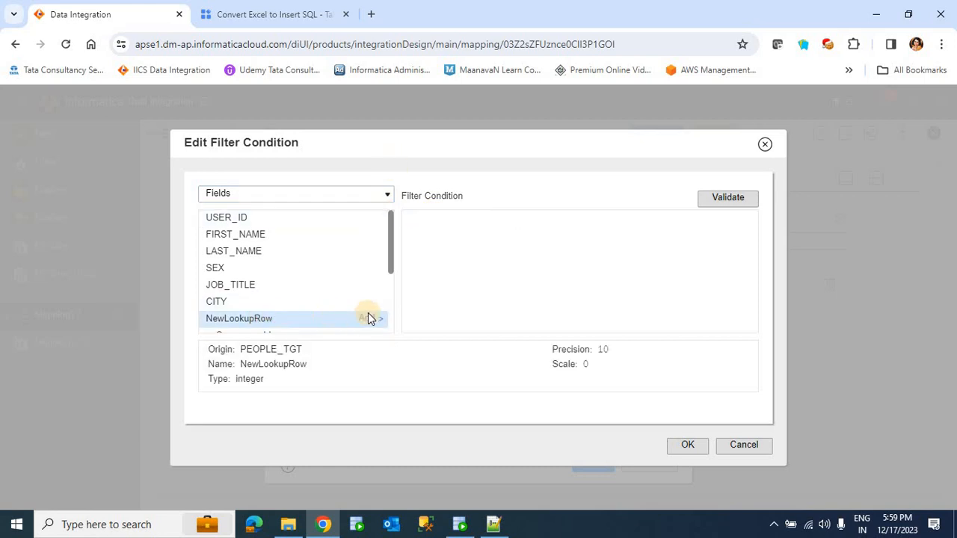
click(370, 318)
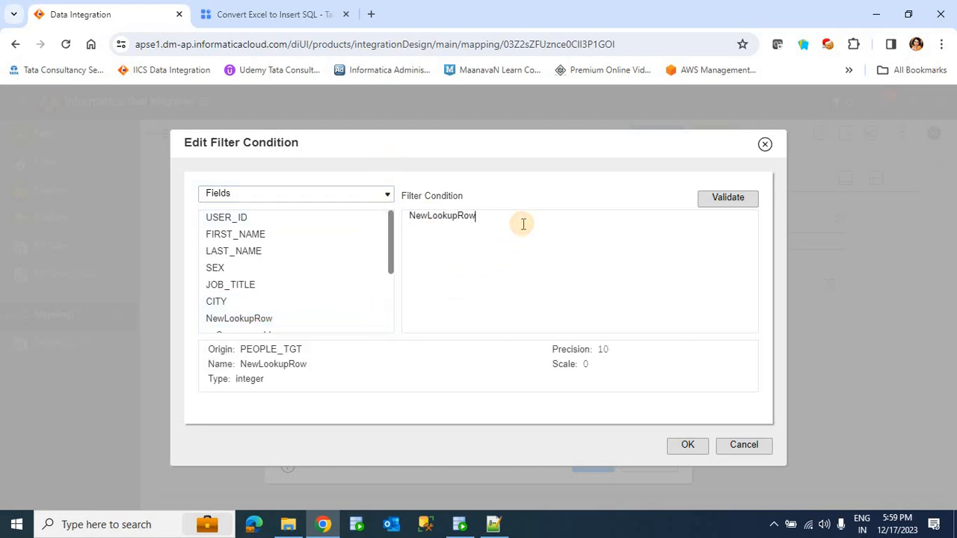
click(748, 204)
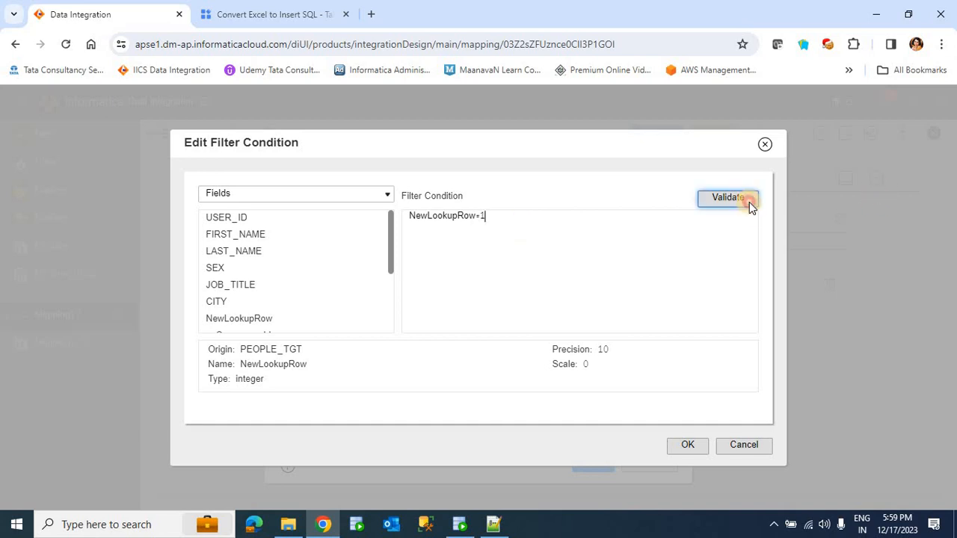
click(677, 447)
click(606, 465)
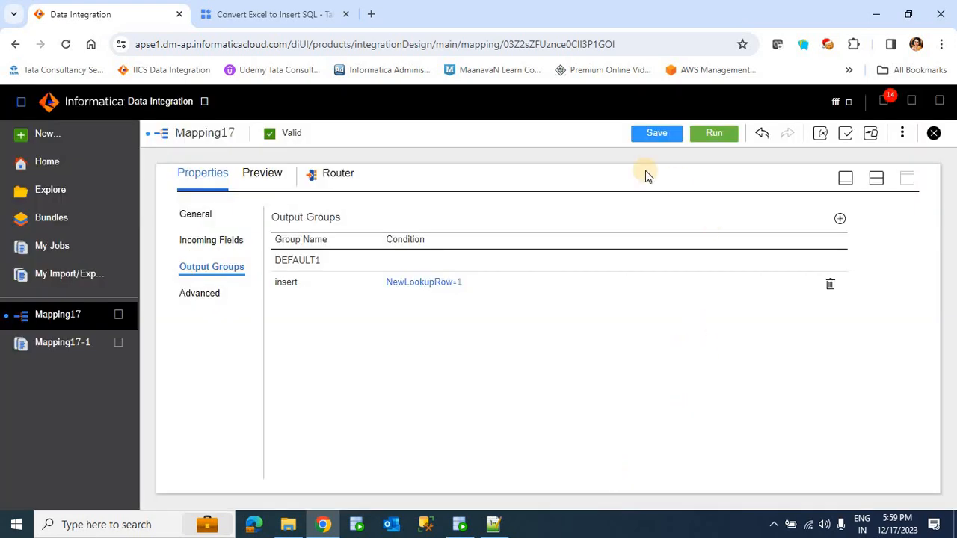
Save Mapping17 and run it with the default runtime environment
click(655, 134)
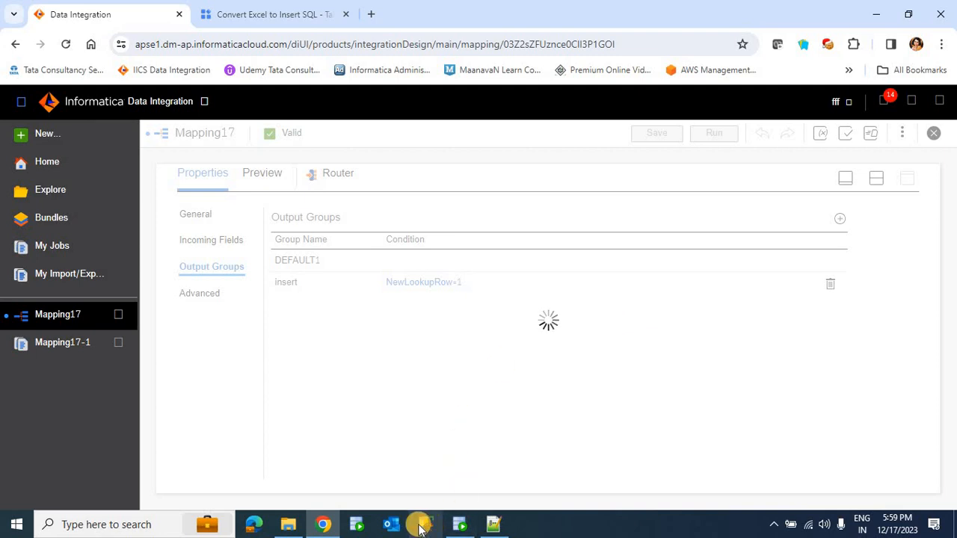
mouse_move(454, 527)
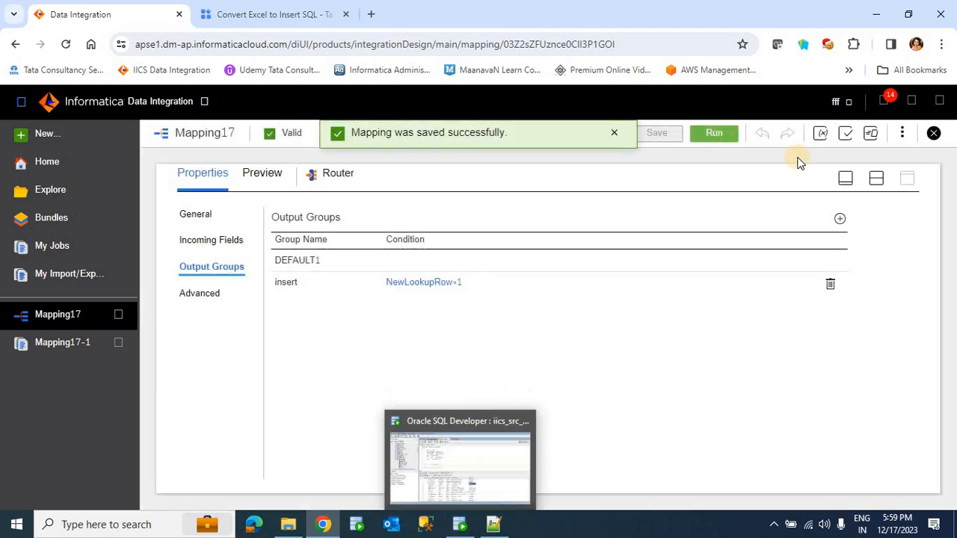
click(714, 135)
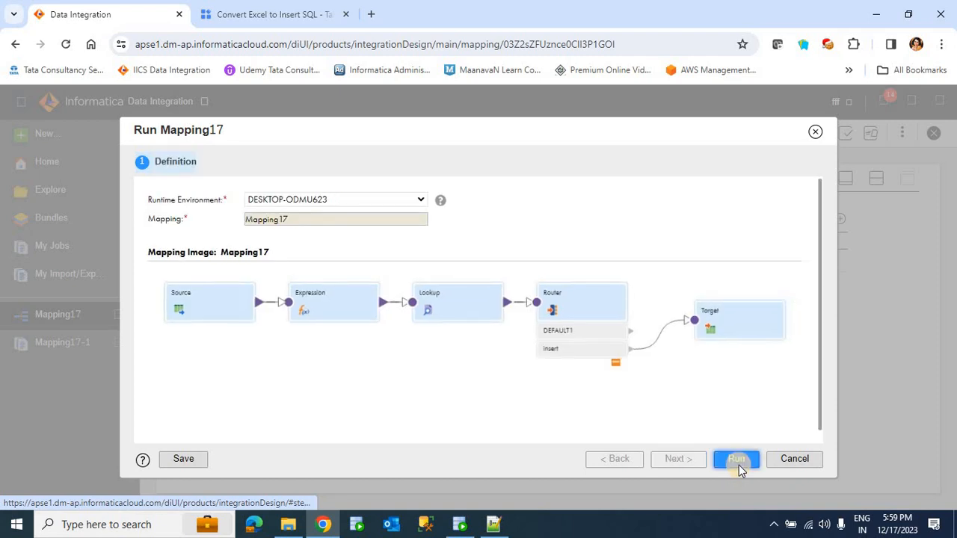
click(739, 465)
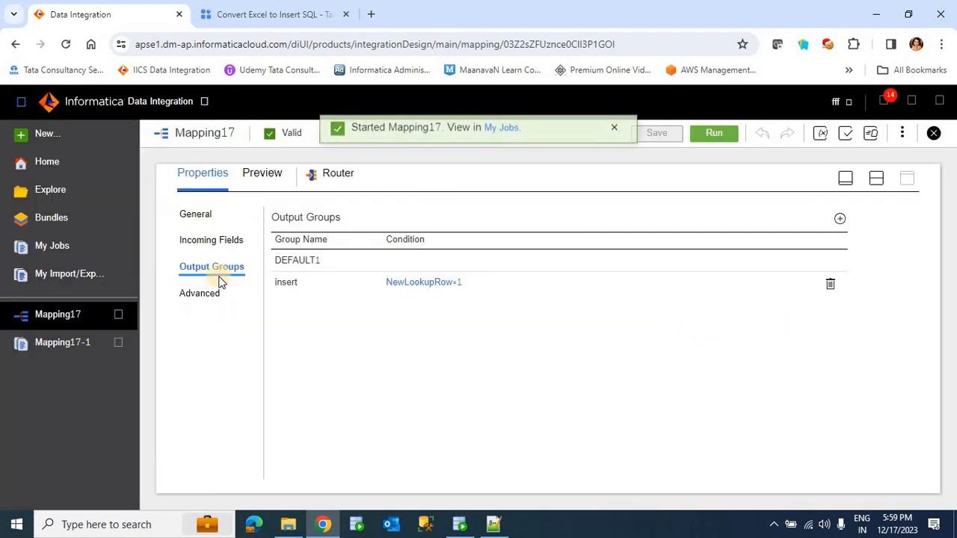
Check the Mapping17 runs in the job list and review the field mapping and return fields of Mapping17's Lookup
click(39, 248)
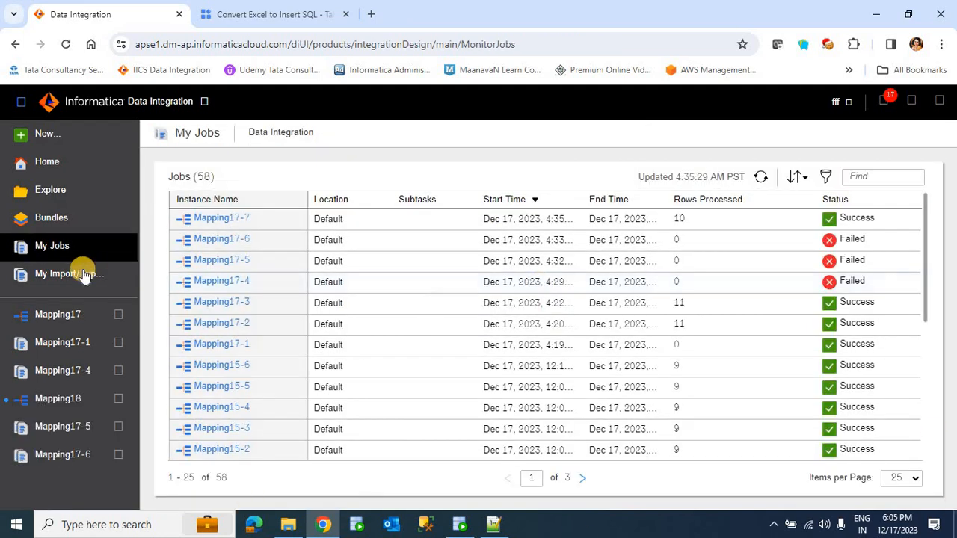
click(65, 317)
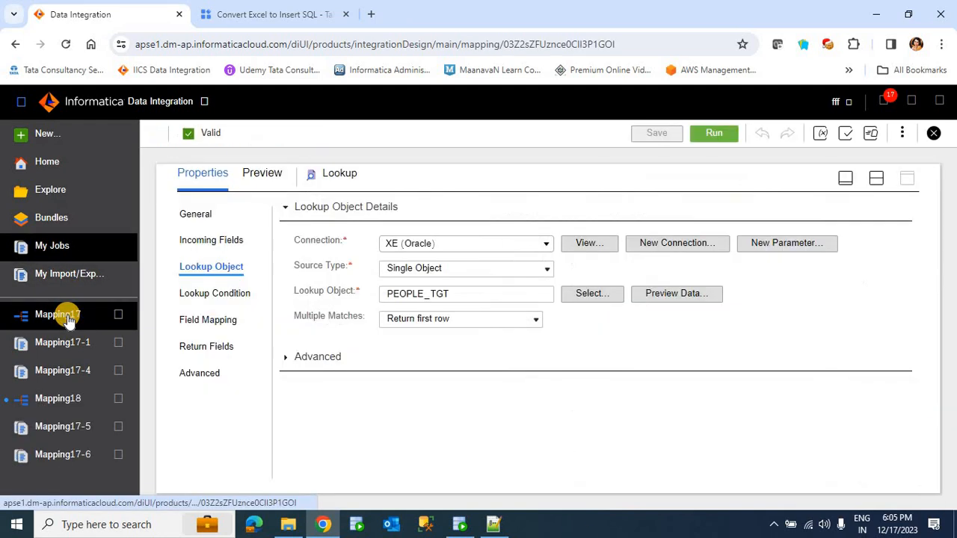
click(207, 327)
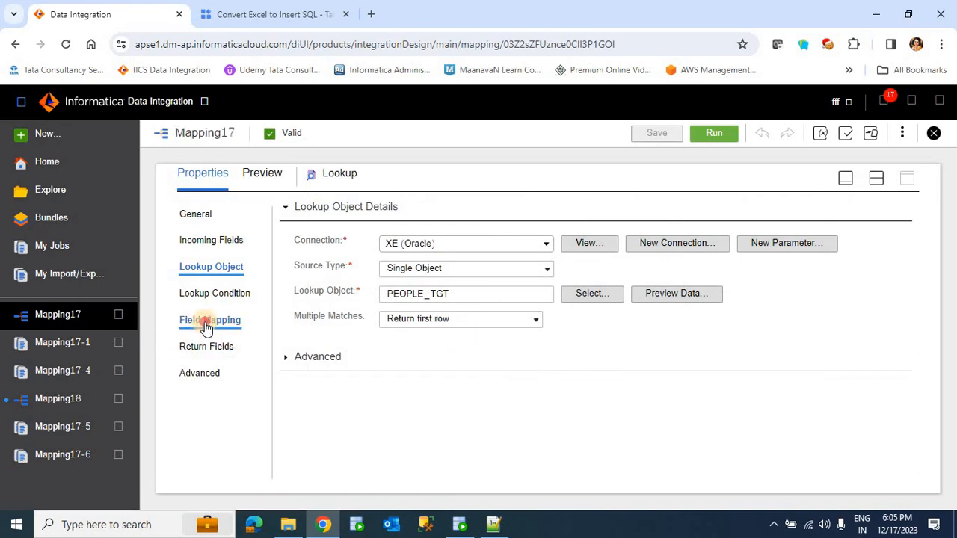
click(215, 360)
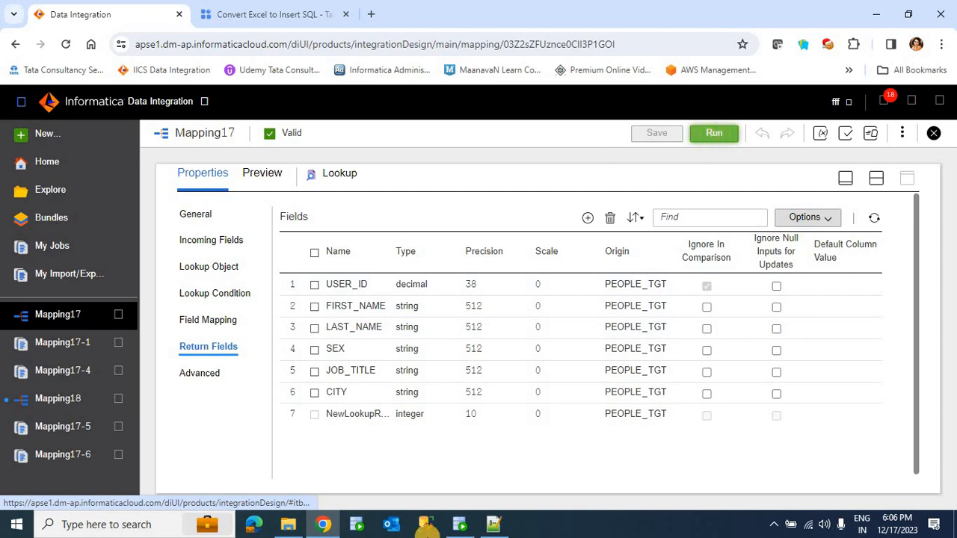
Switch to Oracle SQL Developer and compare the two people_TGT query results, examining the USER_ID and CITY values of the rows for USER_ID 132
mouse_move(463, 527)
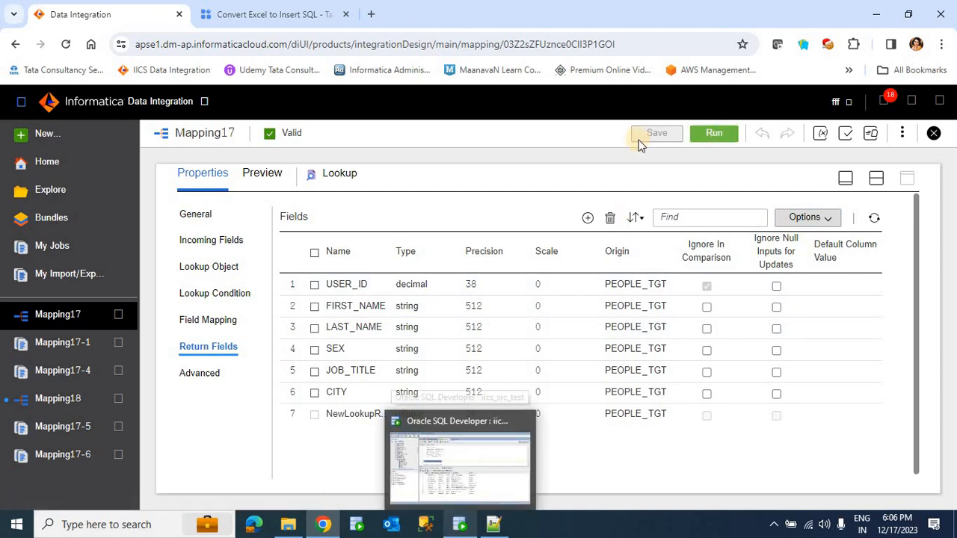
click(462, 528)
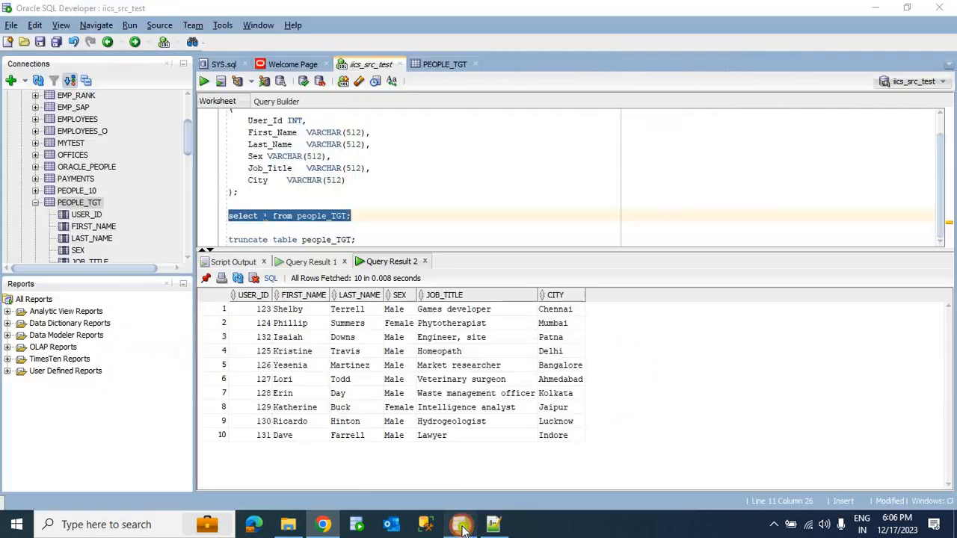
key(ctrl+Return)
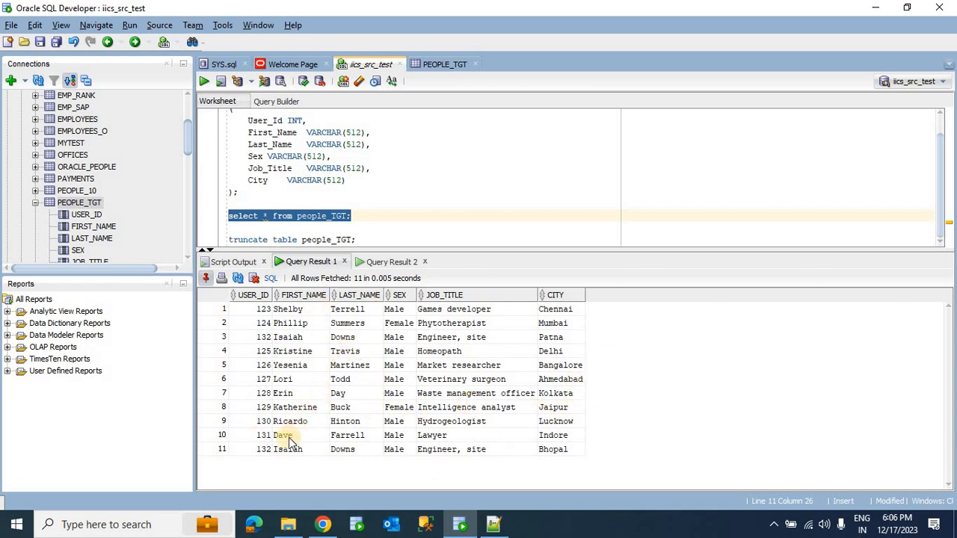
click(254, 340)
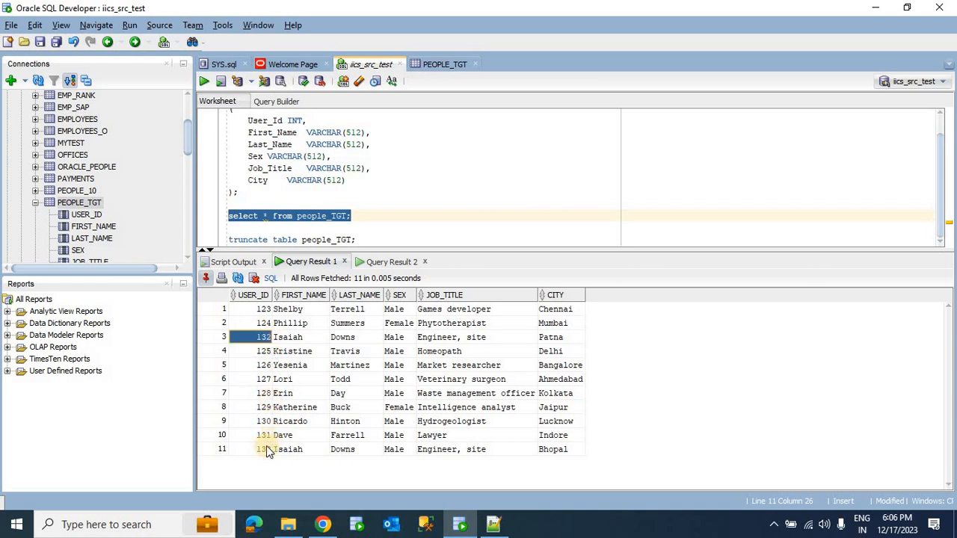
click(261, 449)
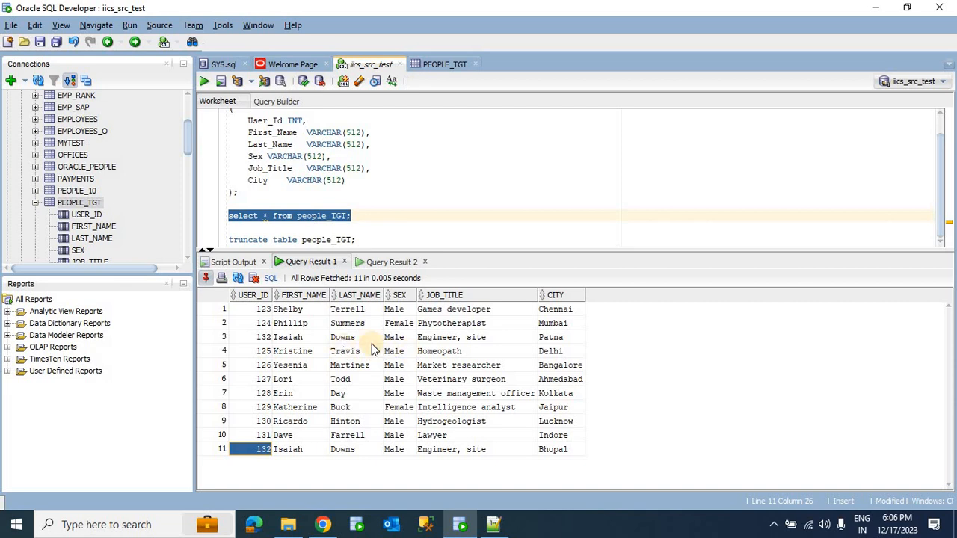
click(553, 338)
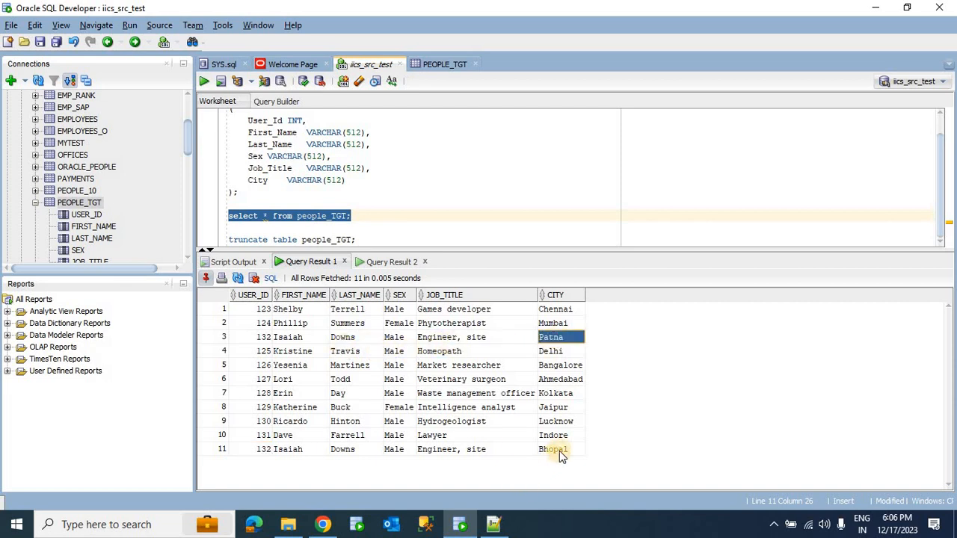
click(559, 450)
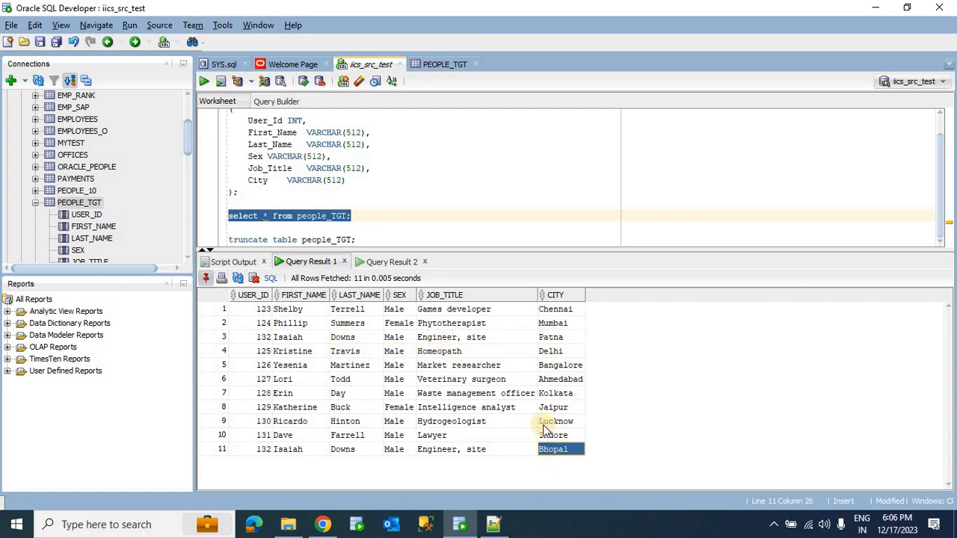
click(389, 263)
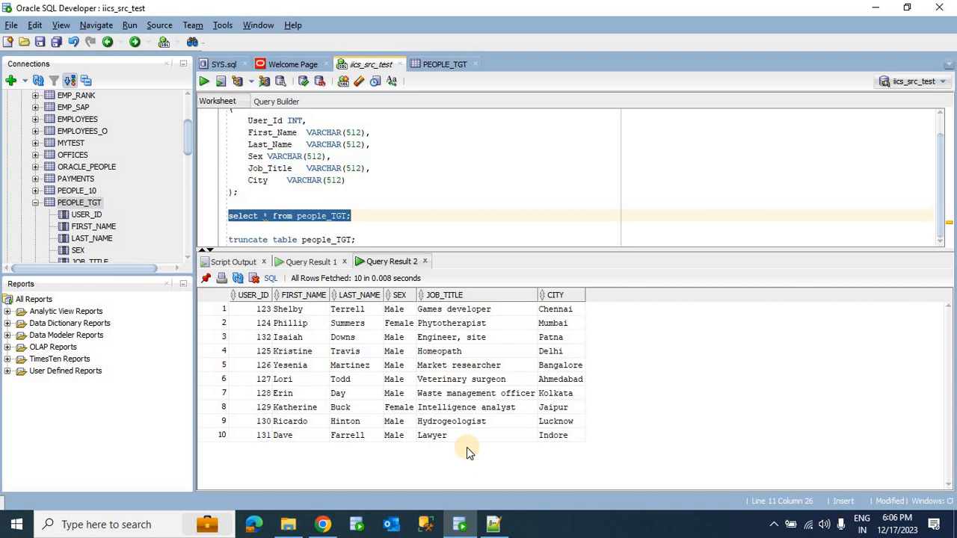
Switch back to Informatica Data Integration and enable Insert Else Update in the advanced properties of Mapping17's Lookup
click(320, 525)
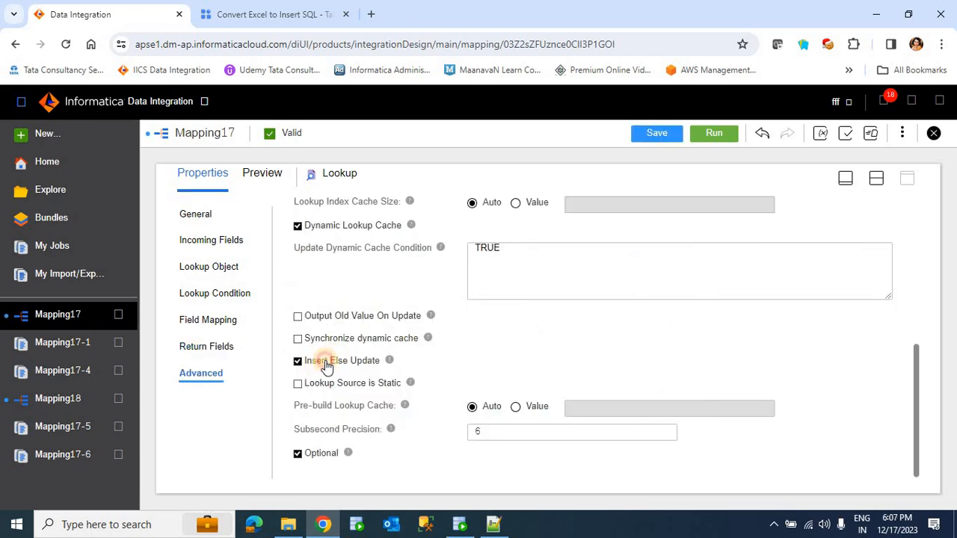
click(327, 365)
click(214, 350)
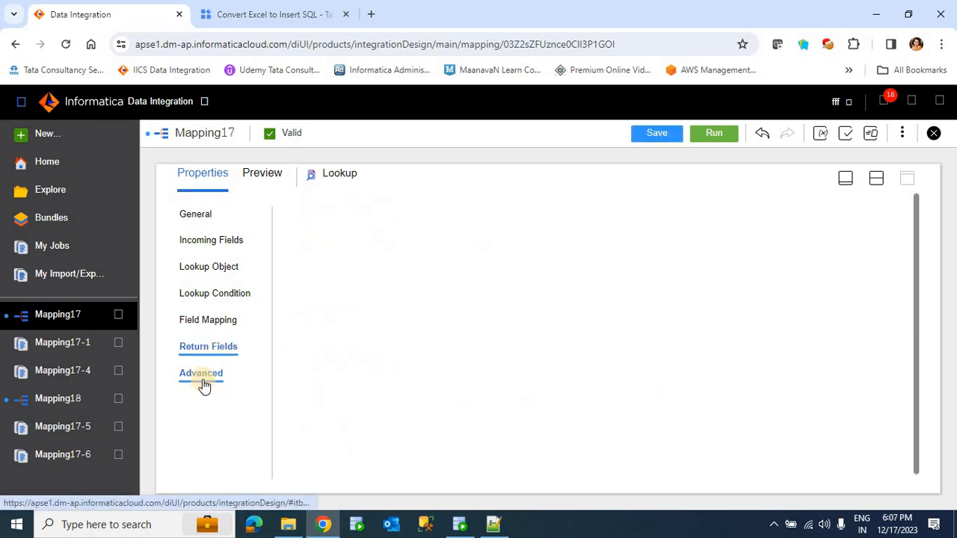
click(204, 383)
click(846, 178)
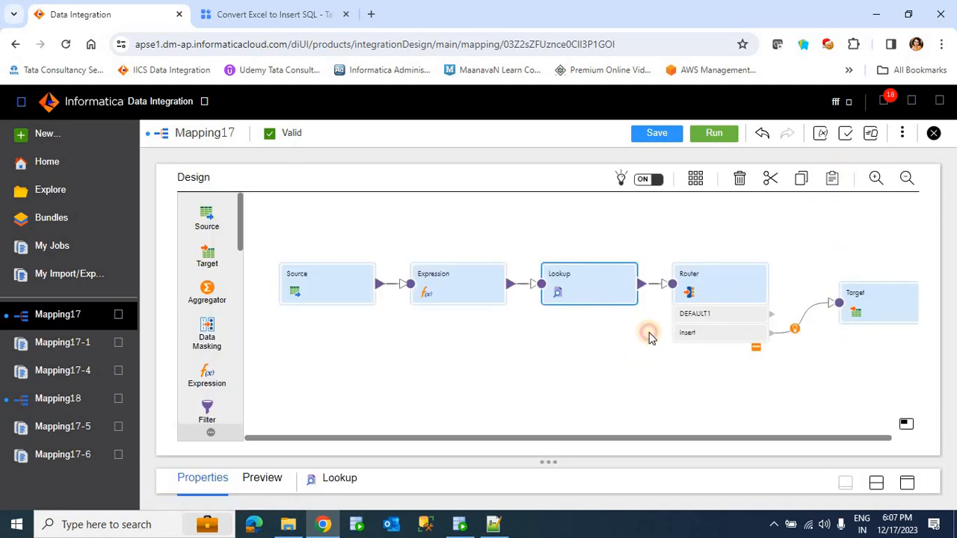
click(906, 483)
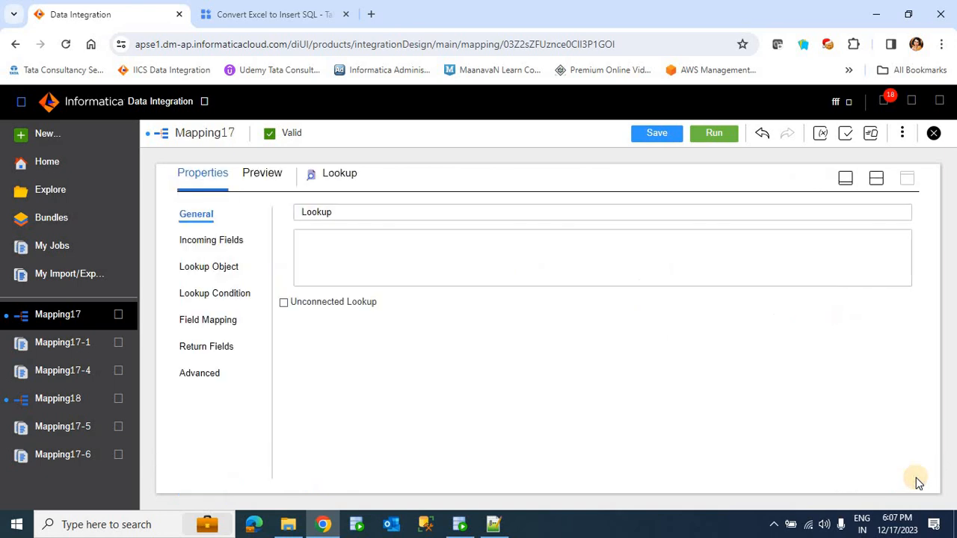
click(208, 378)
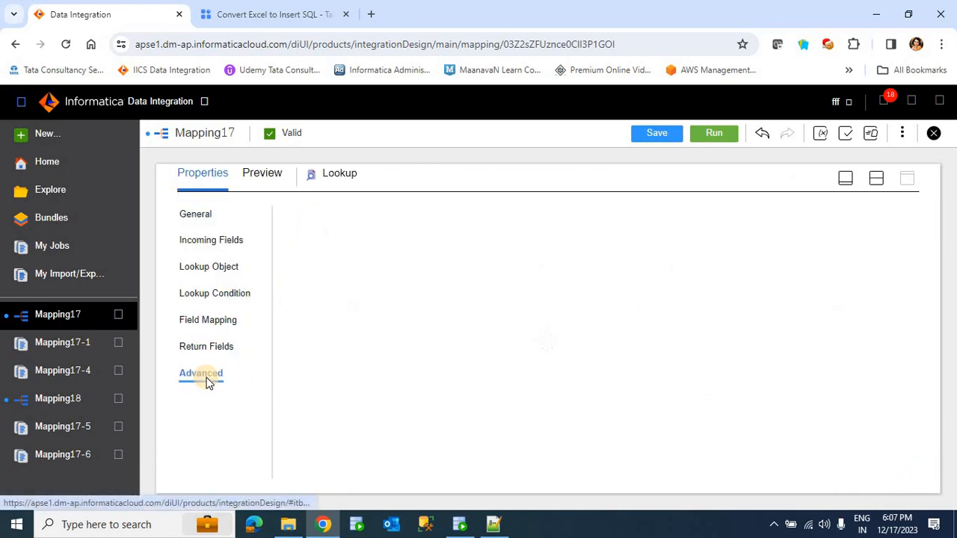
scroll(428, 373, down, 3)
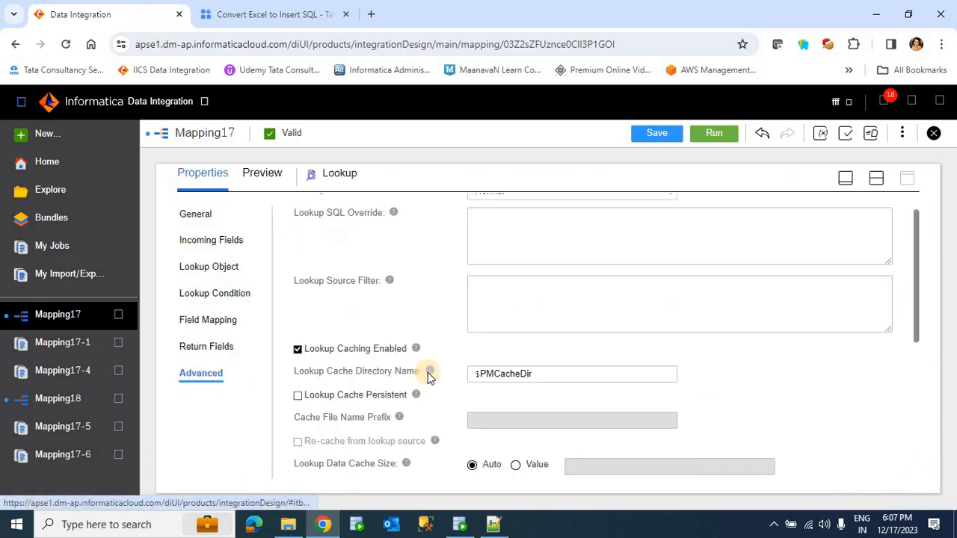
scroll(422, 382, down, 1)
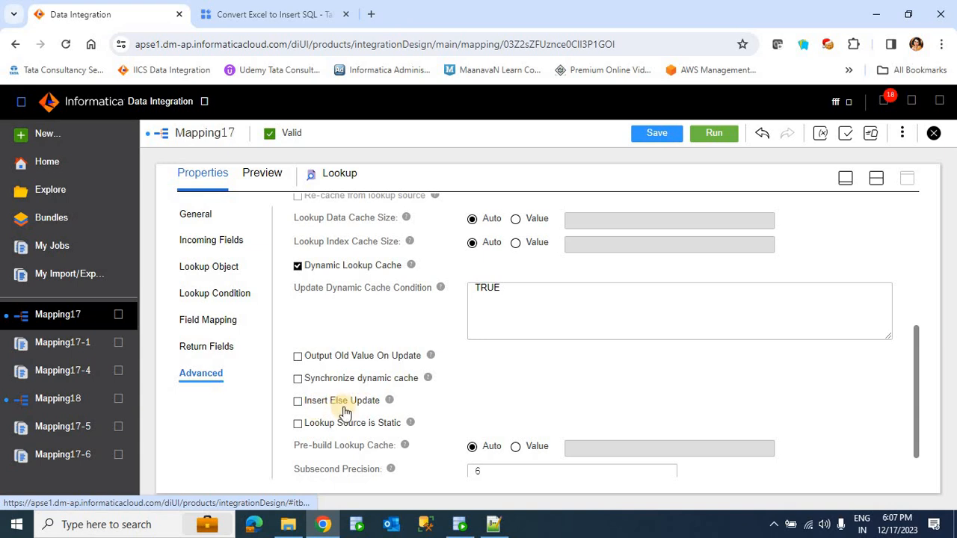
click(317, 410)
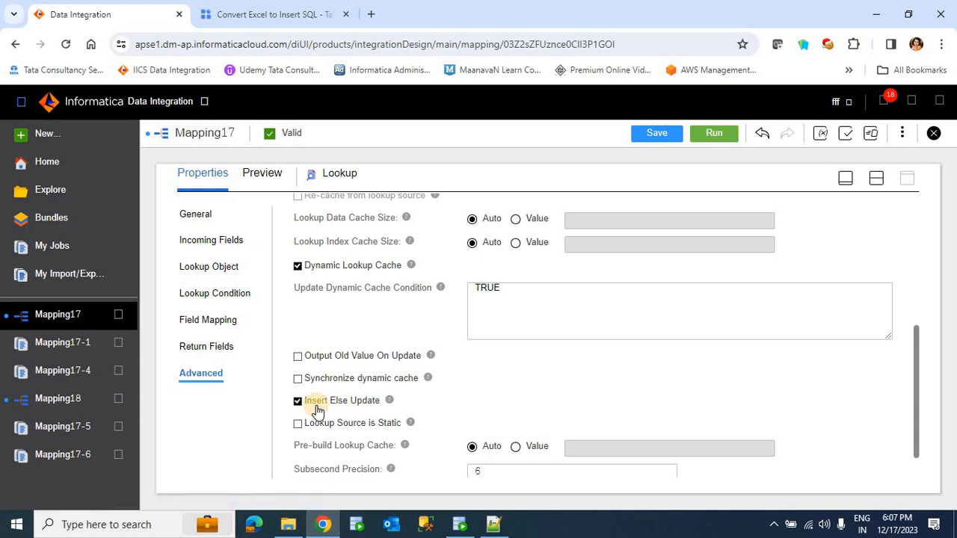
Save Mapping17 with the changed Lookup setting and run it in the DESKTOP-ODMU623 runtime environment
click(665, 134)
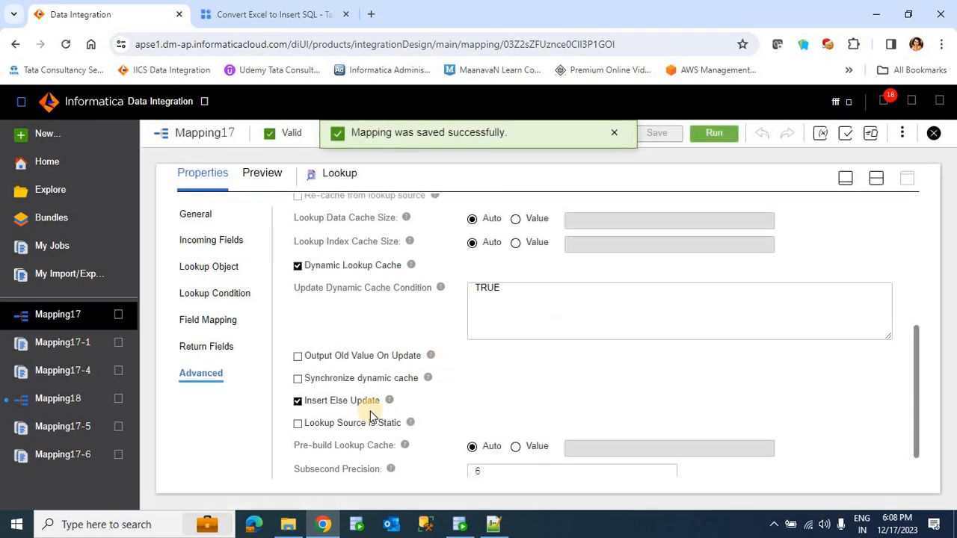
click(726, 141)
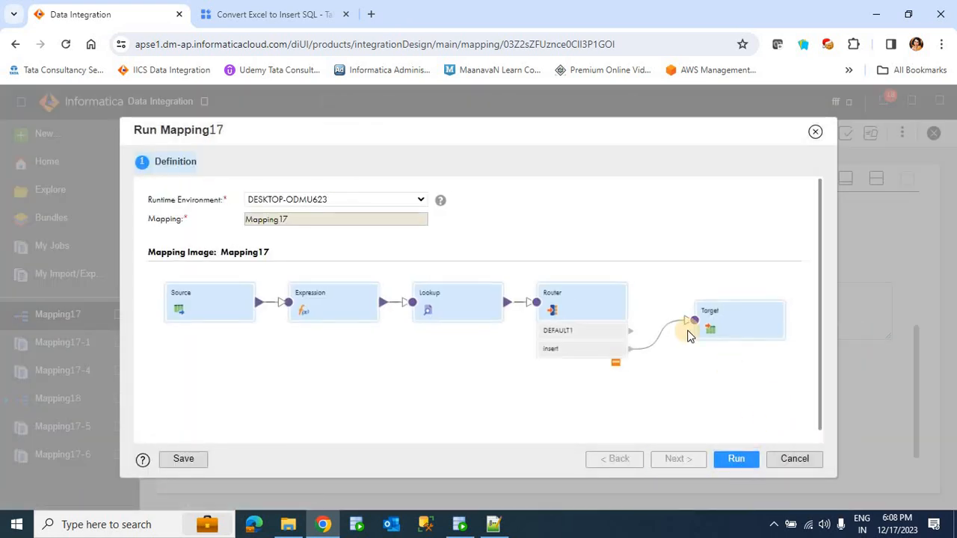
click(735, 461)
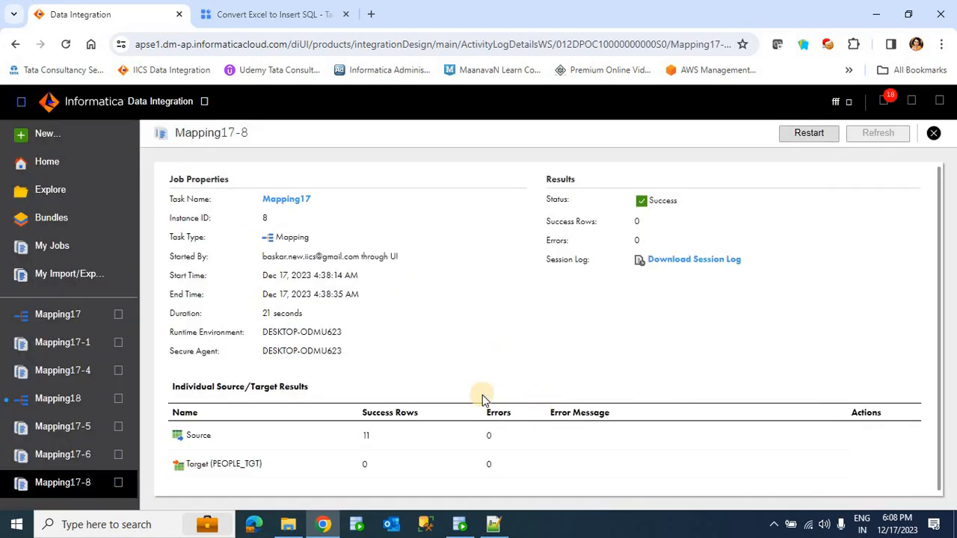
Return to Mapping17's design canvas and move the Target transformation up, above the Router's level
click(51, 319)
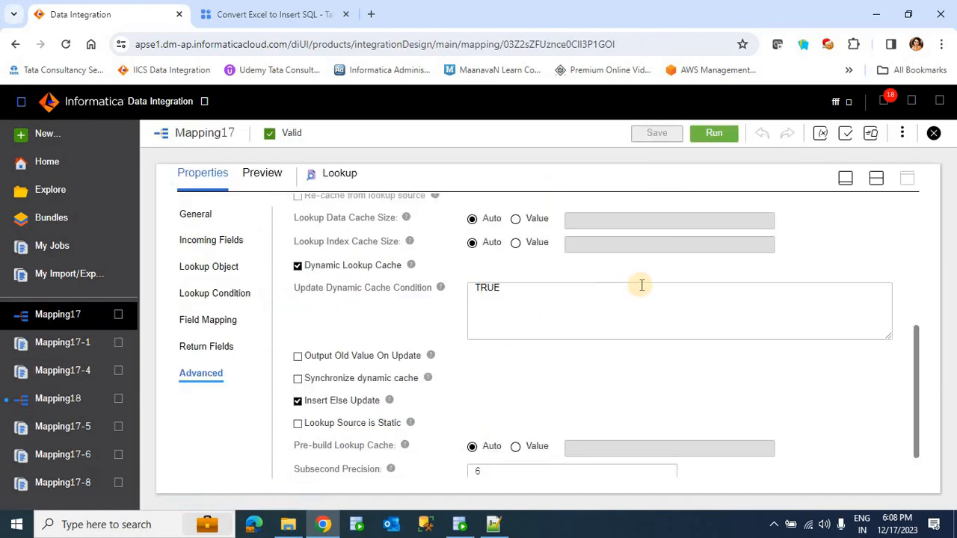
click(845, 178)
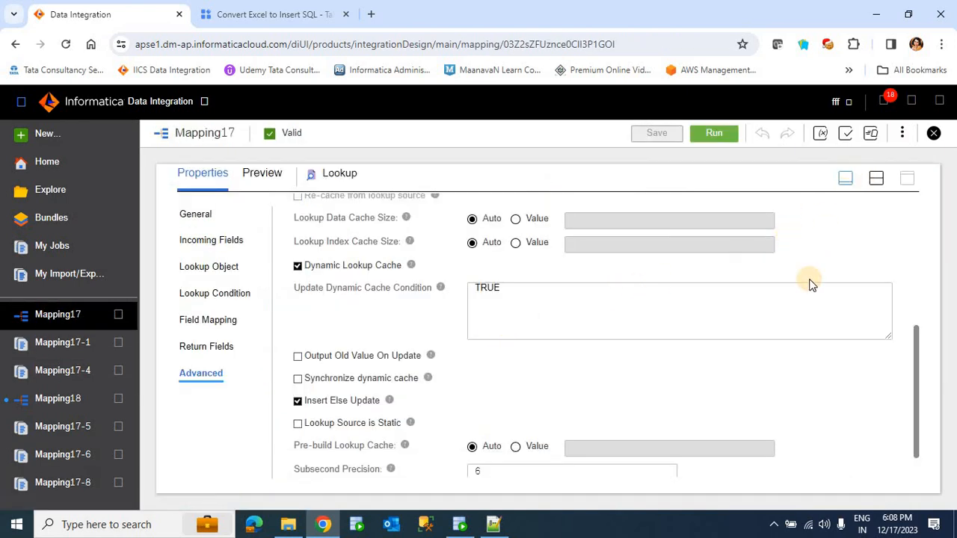
click(872, 301)
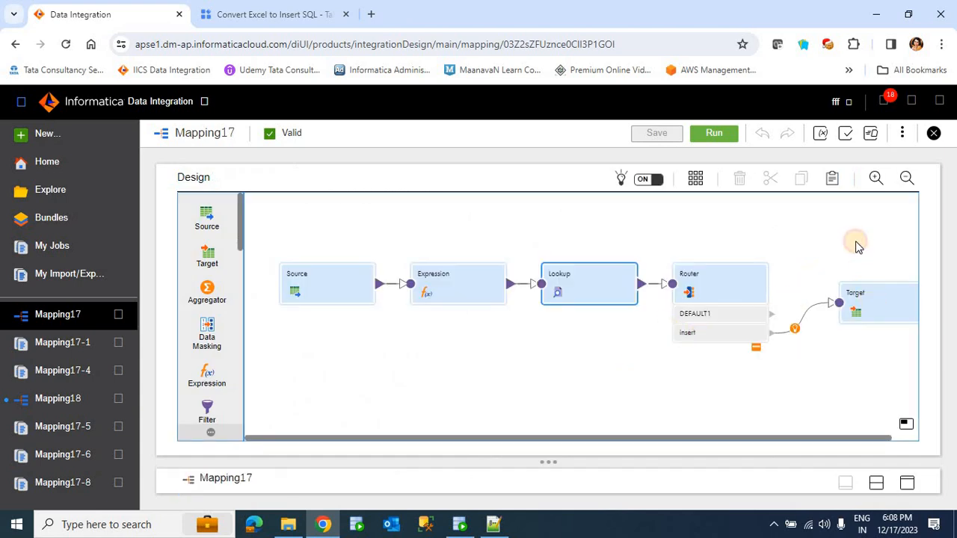
Add a second output group named "upate" to Mapping17's Router
click(713, 295)
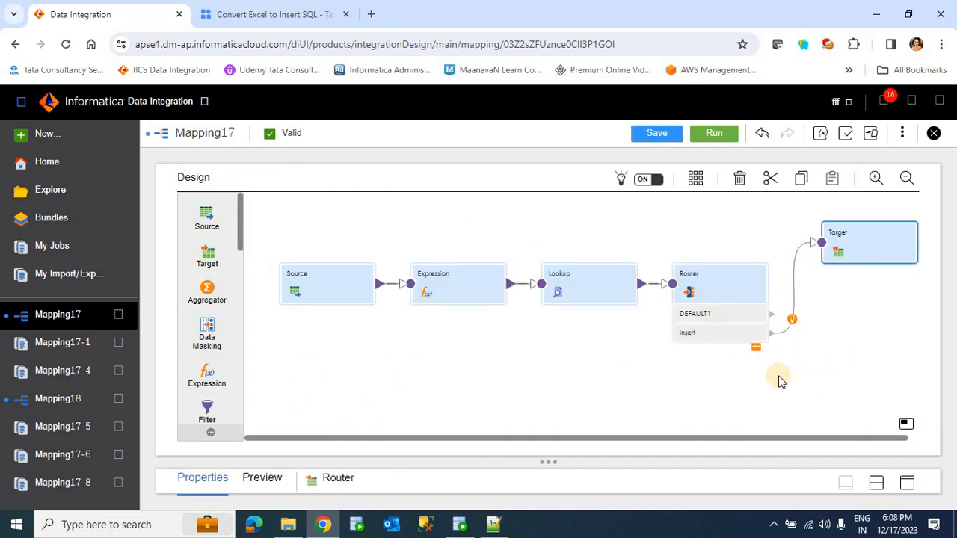
click(909, 484)
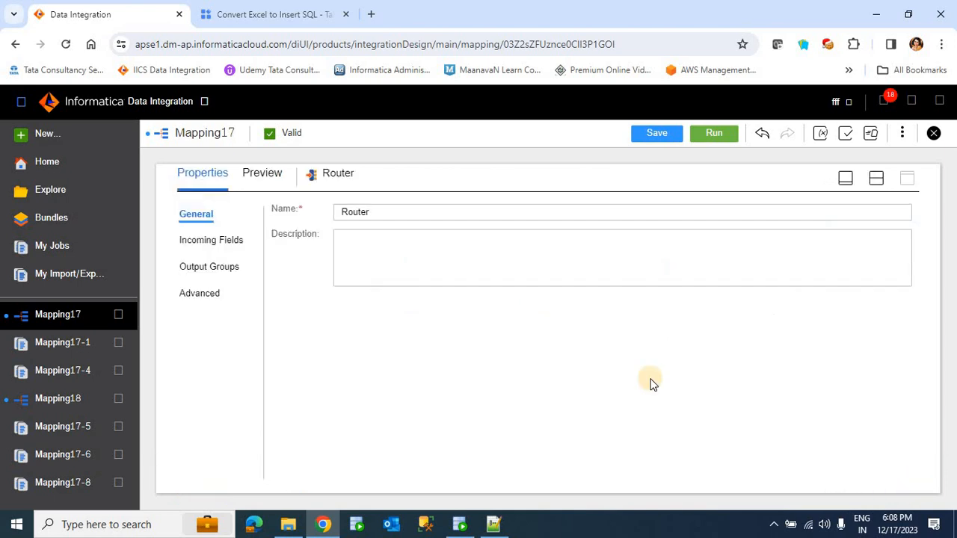
click(211, 267)
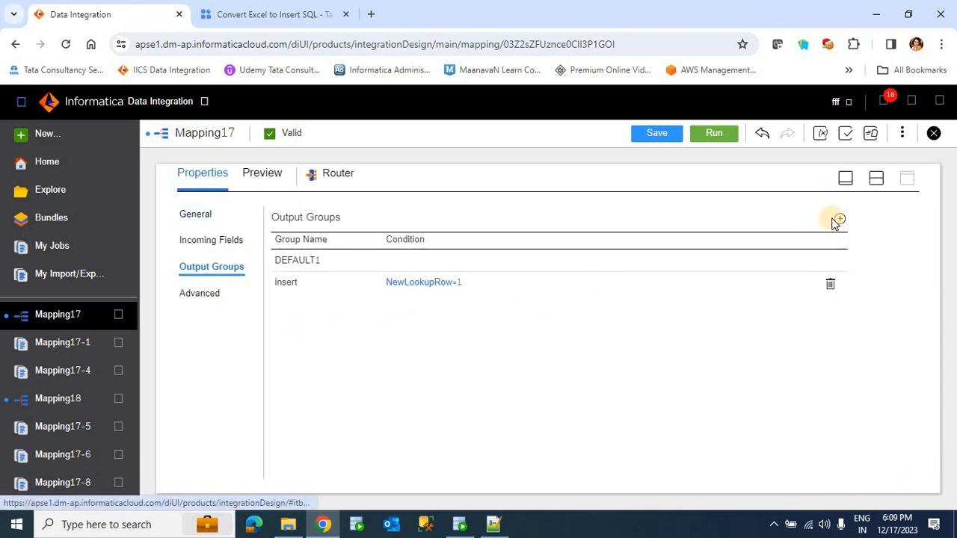
click(839, 219)
click(334, 306)
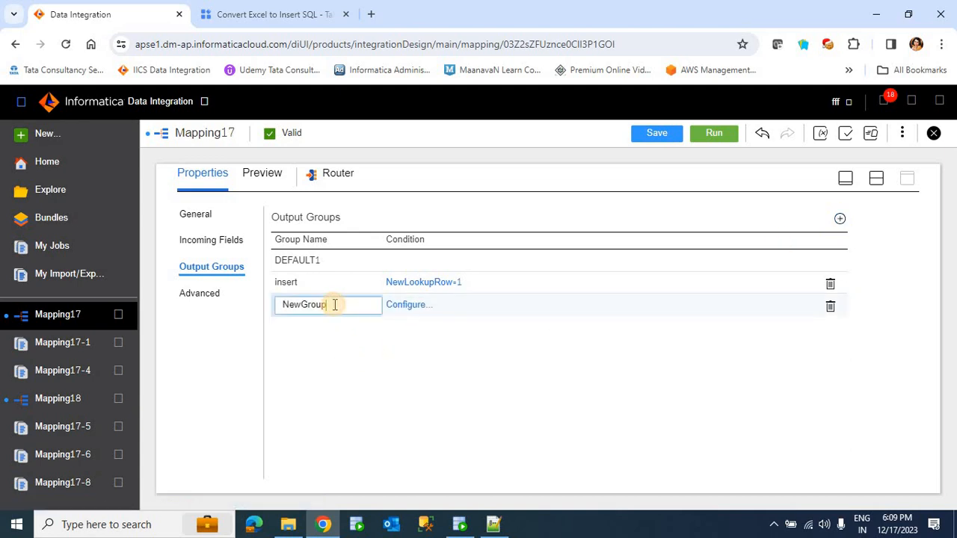
text(up)
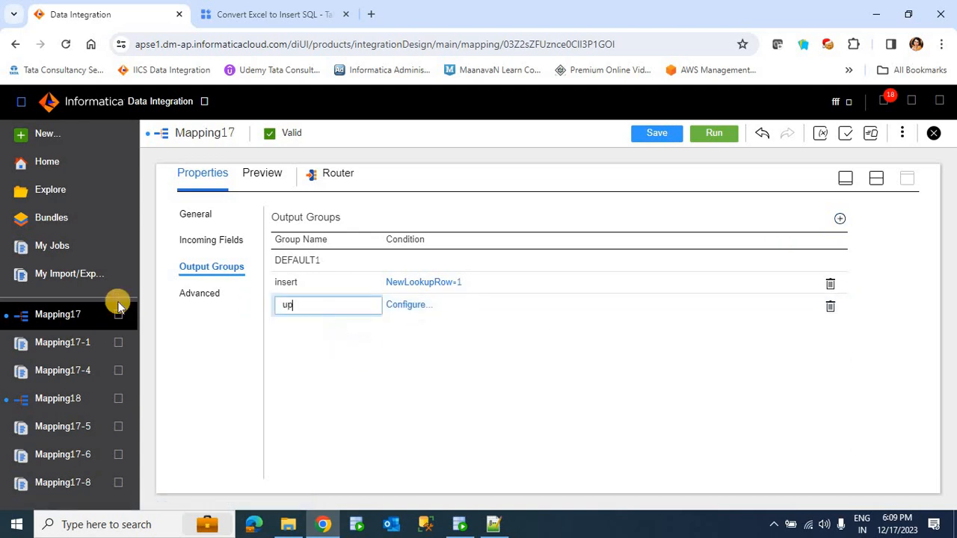
text(ate)
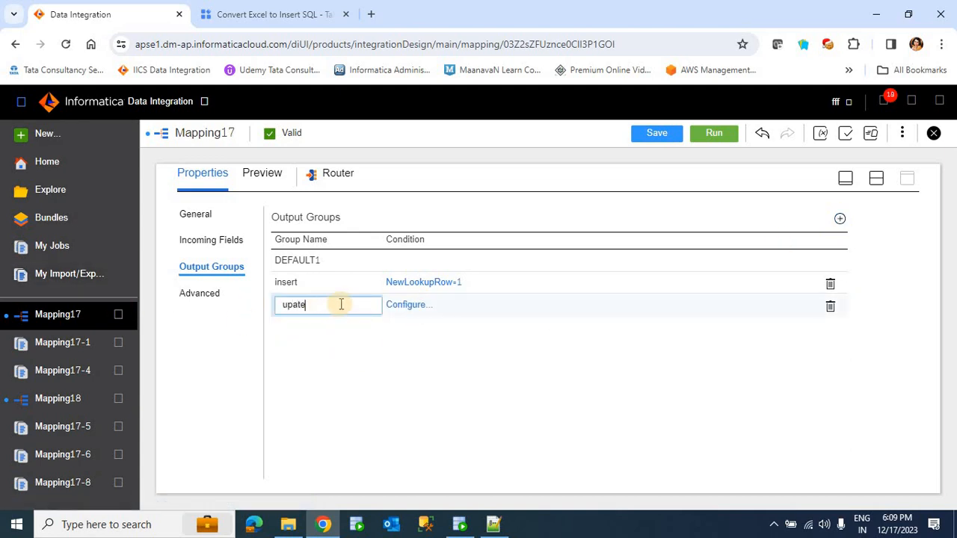
Copy the filter condition NewLookupRow=1 from the Router's insert output group and close its editor without changes
click(482, 283)
click(445, 282)
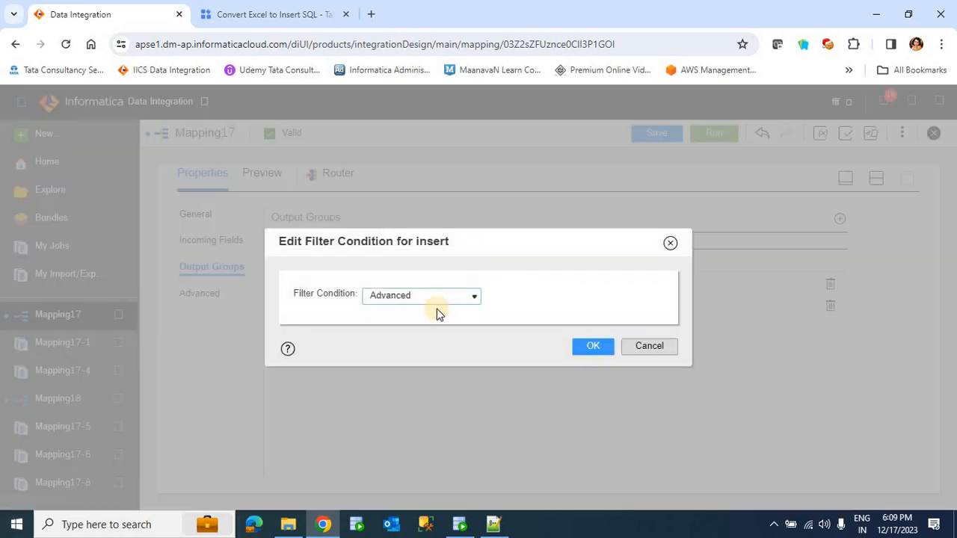
drag(434, 322, 213, 309)
key(ctrl+c)
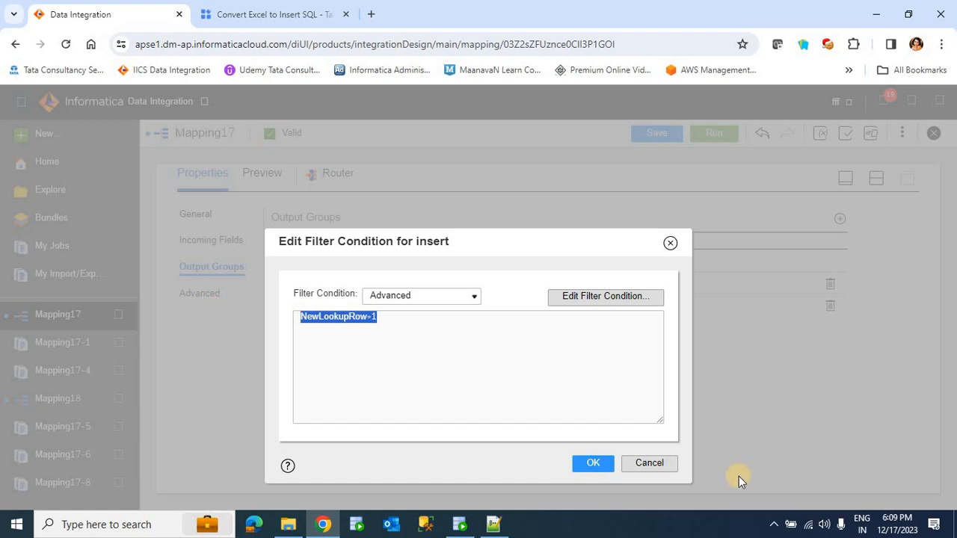
click(662, 465)
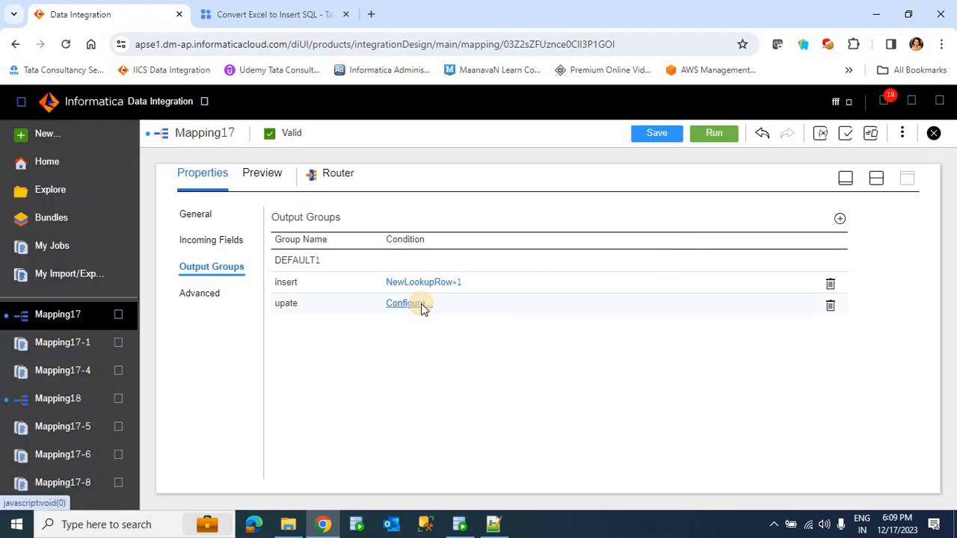
Give the Router's "upate" output group the advanced filter condition NewLookupRow=2
click(408, 303)
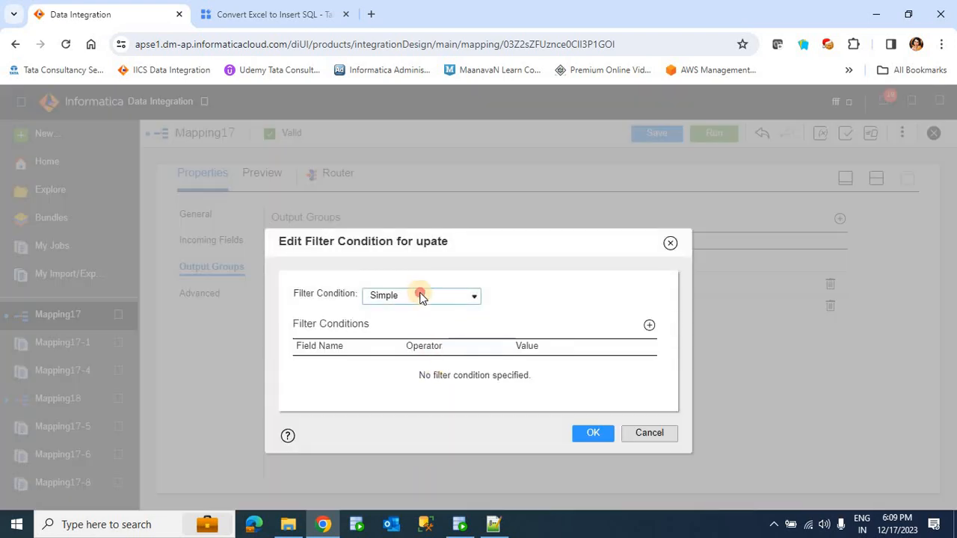
click(420, 295)
click(414, 323)
click(583, 296)
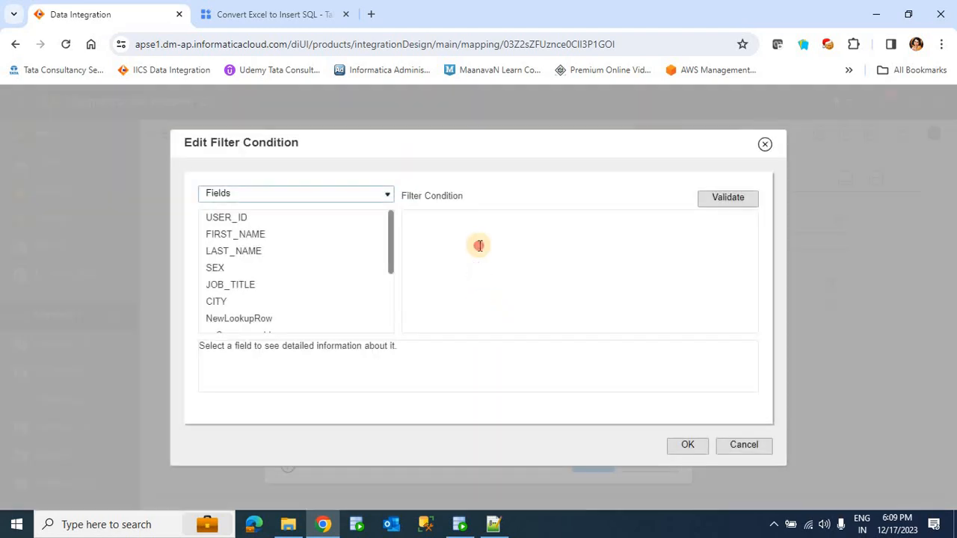
key(ctrl+v)
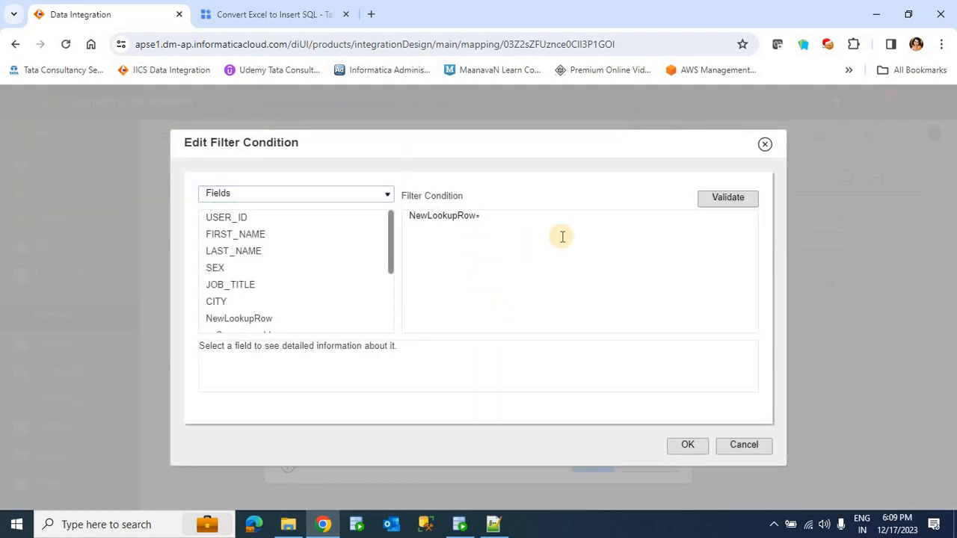
text(2)
click(688, 445)
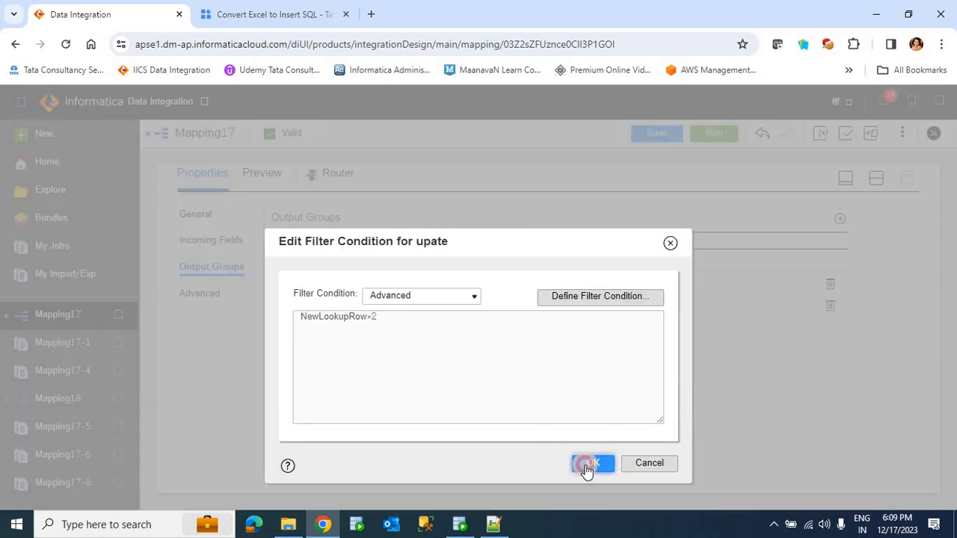
click(591, 465)
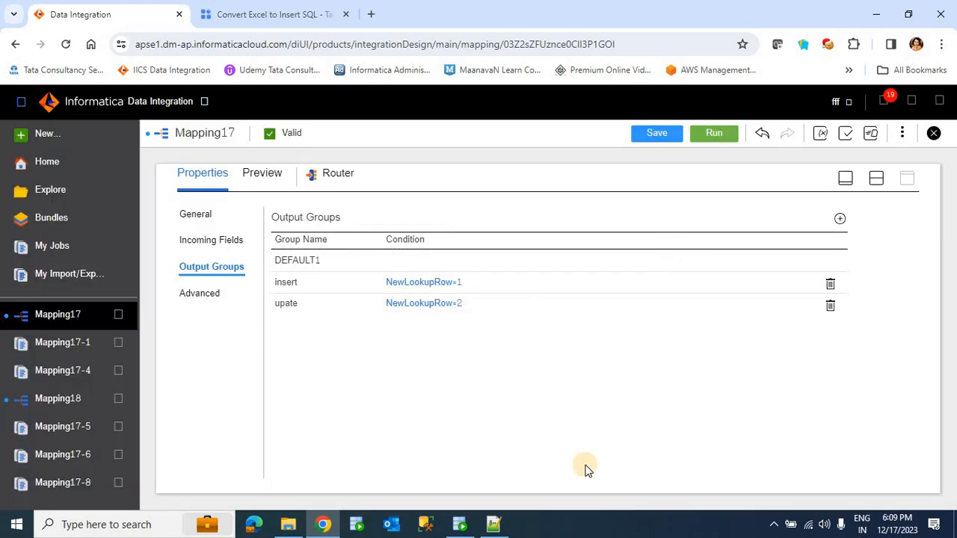
Duplicate the Target transformation, place the copy below the original and link the Router's "upate" group to it
click(845, 178)
click(867, 253)
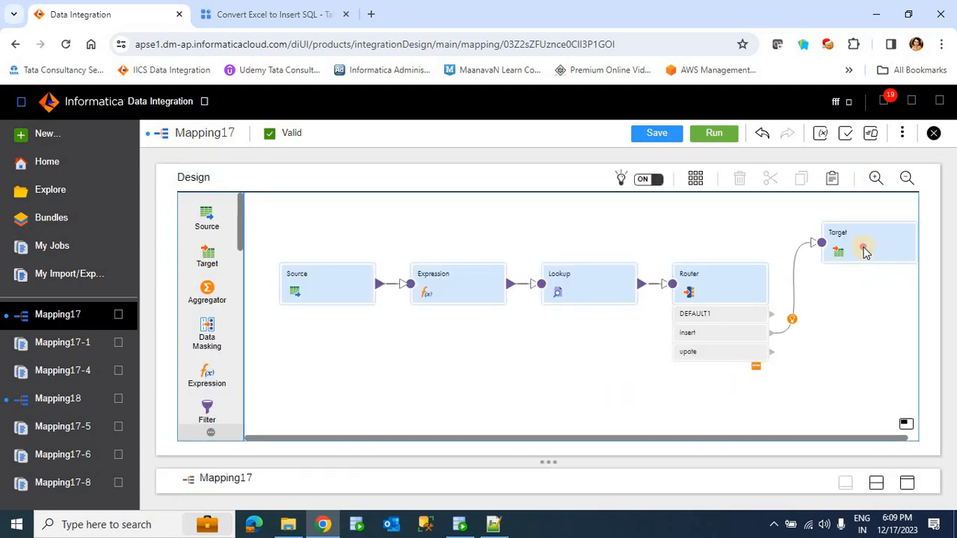
key(ctrl+c)
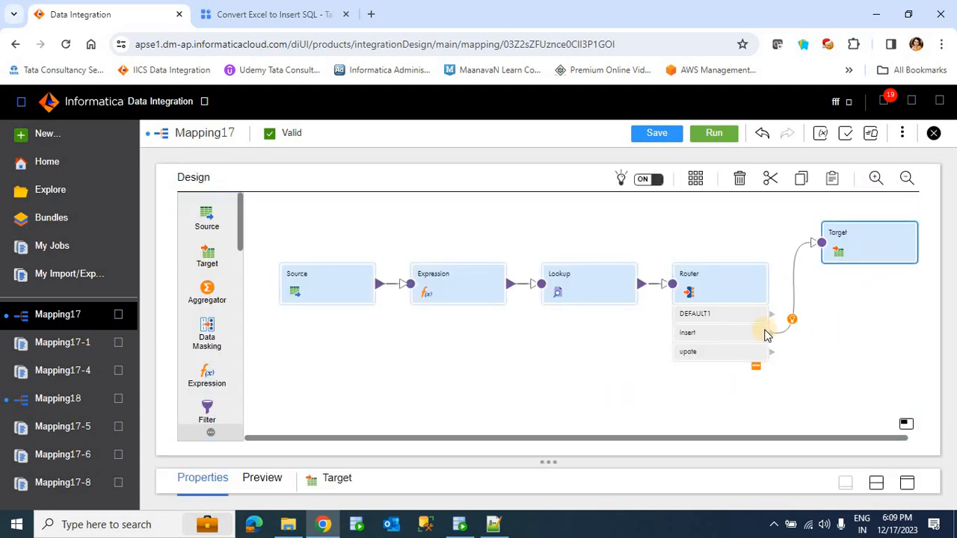
key(ctrl+v)
drag(820, 360, 867, 365)
drag(773, 358, 816, 366)
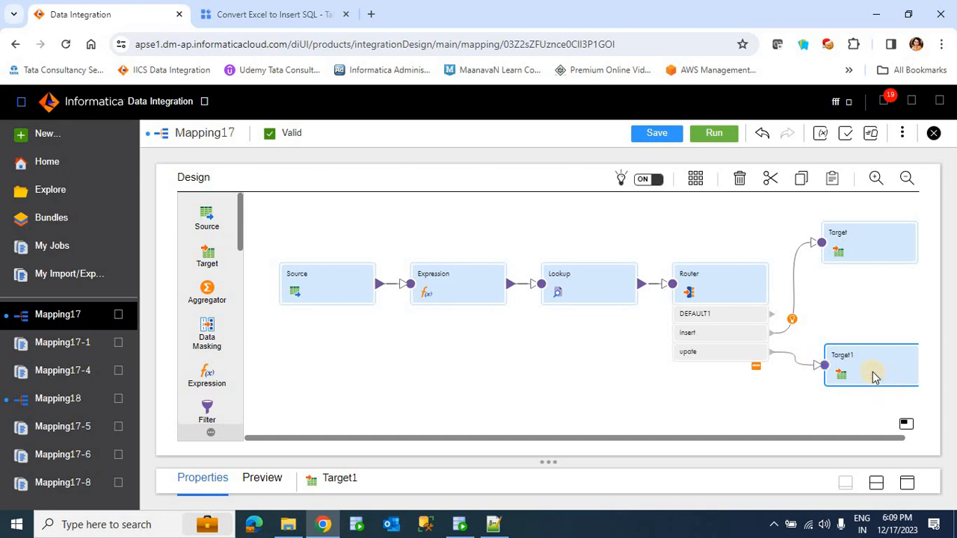
Review Target1's connection and object settings, its target fields and its field mapping
click(906, 483)
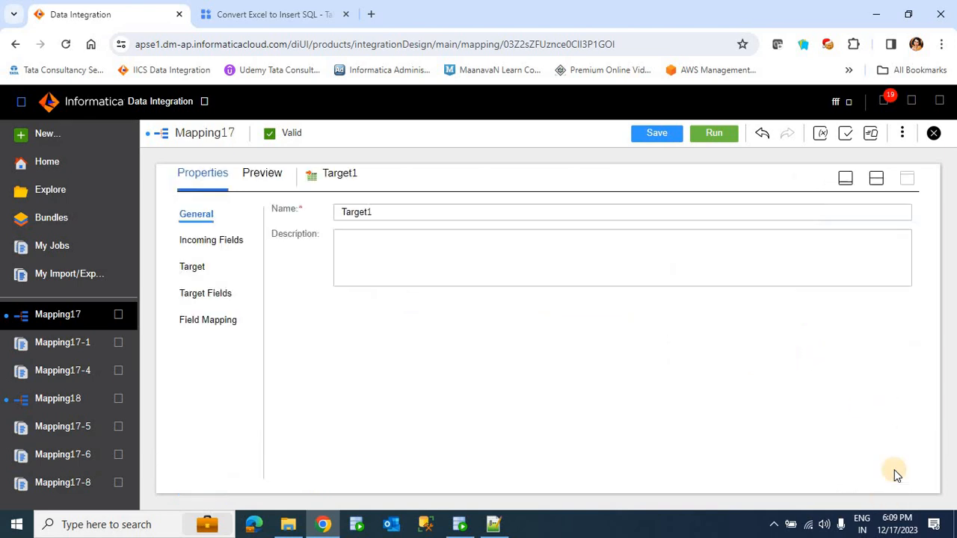
click(187, 272)
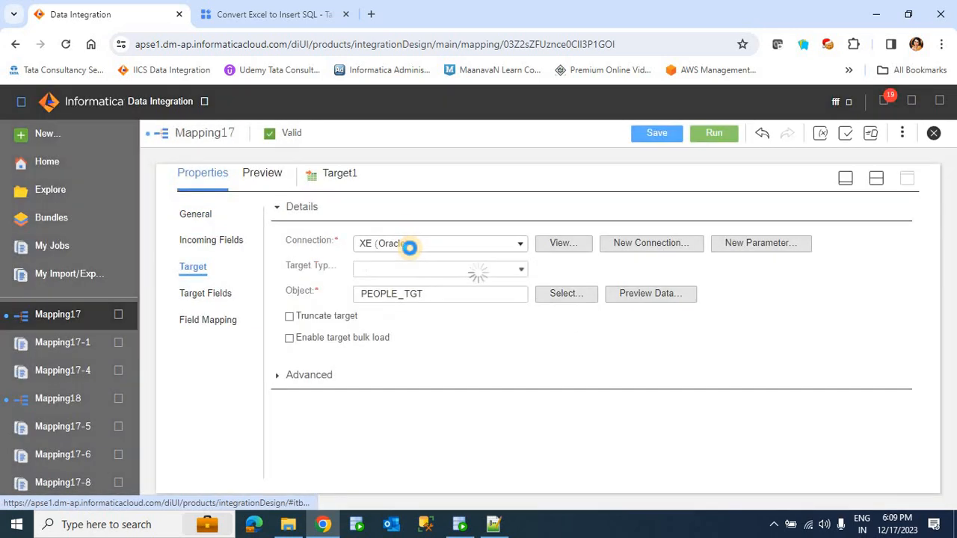
click(220, 291)
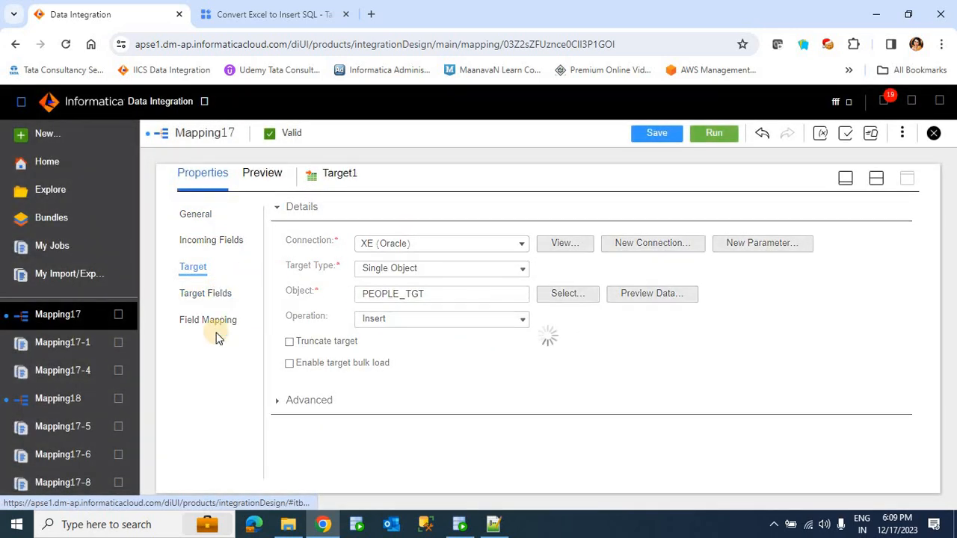
click(224, 320)
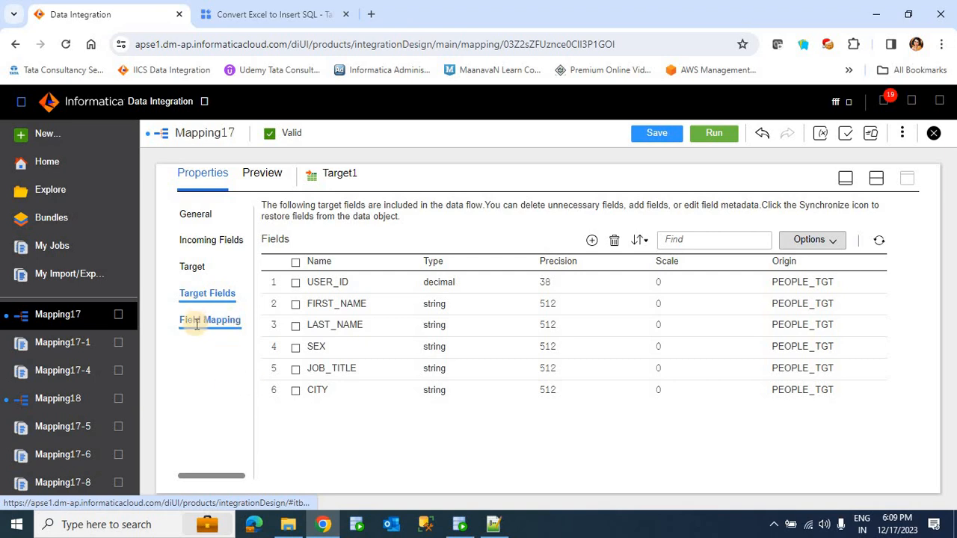
click(192, 320)
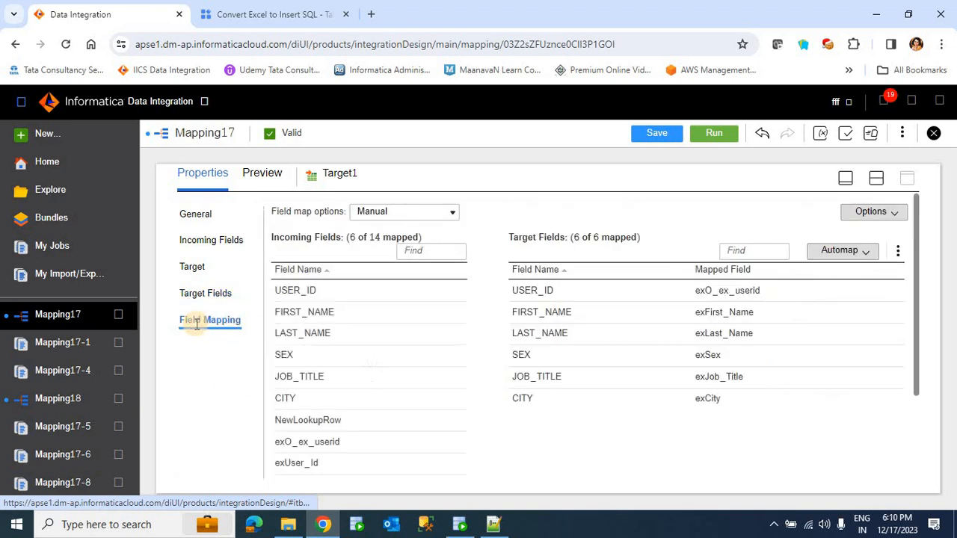
Save Mapping17 with the second target and run it in the DESKTOP-ODMU623 runtime environment
click(664, 134)
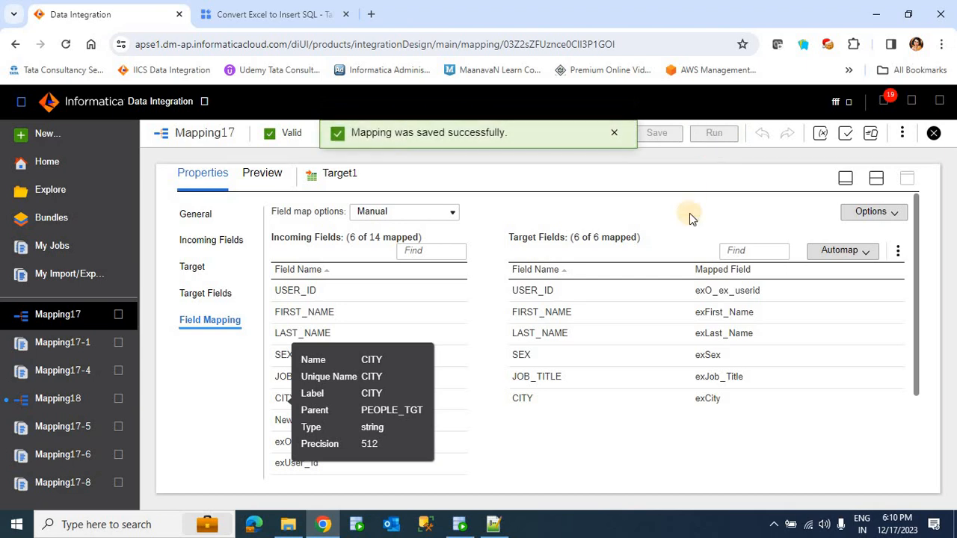
click(714, 133)
click(738, 463)
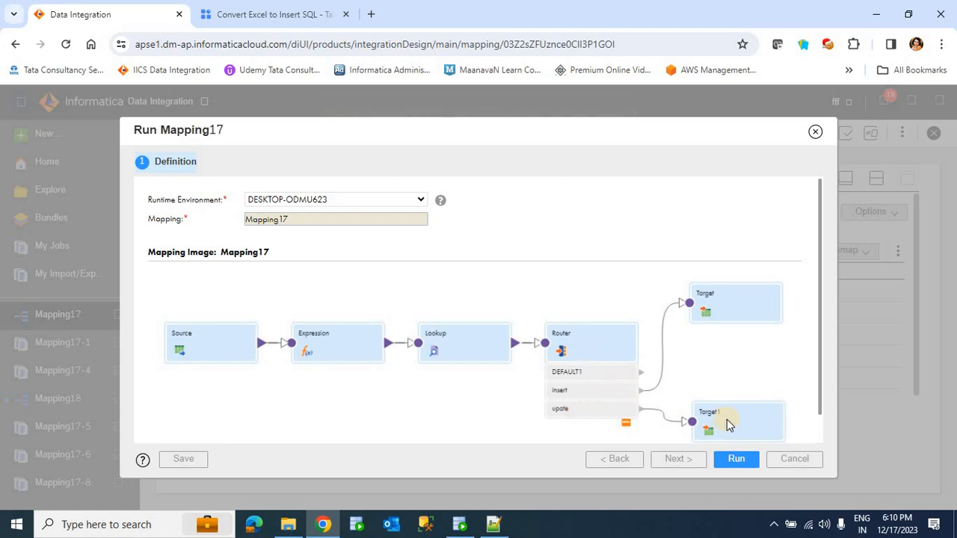
click(736, 460)
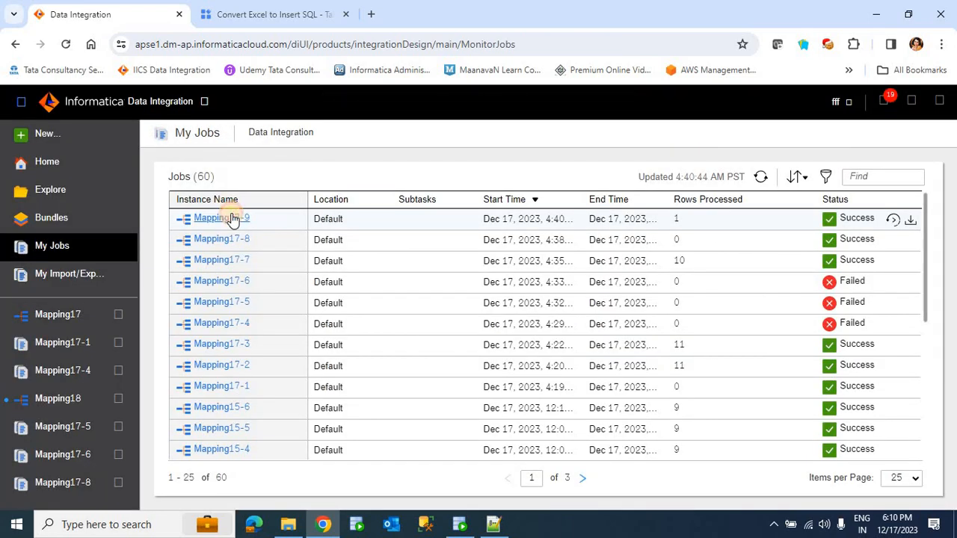
Examine the newest Mapping17 job's source and target row results and return to the mapping
click(234, 218)
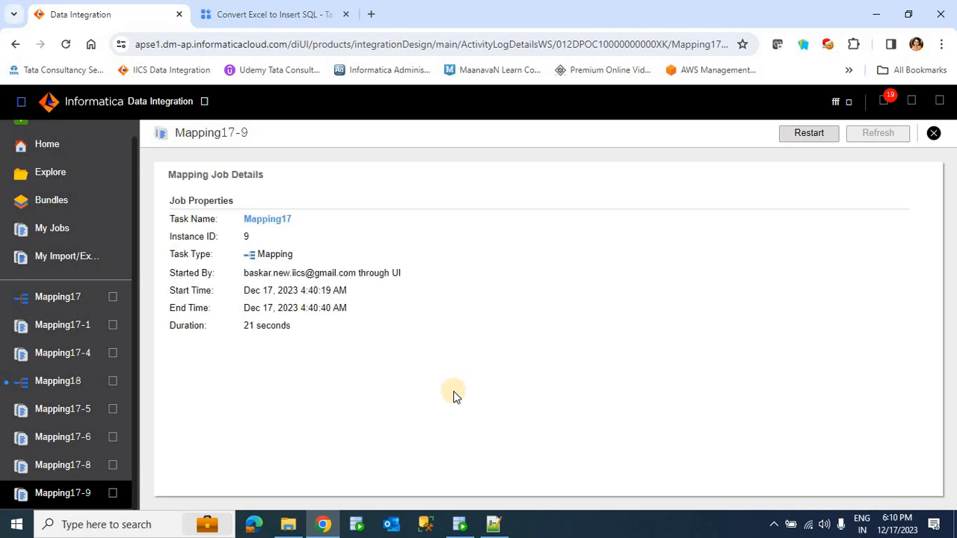
scroll(453, 419, down, 3)
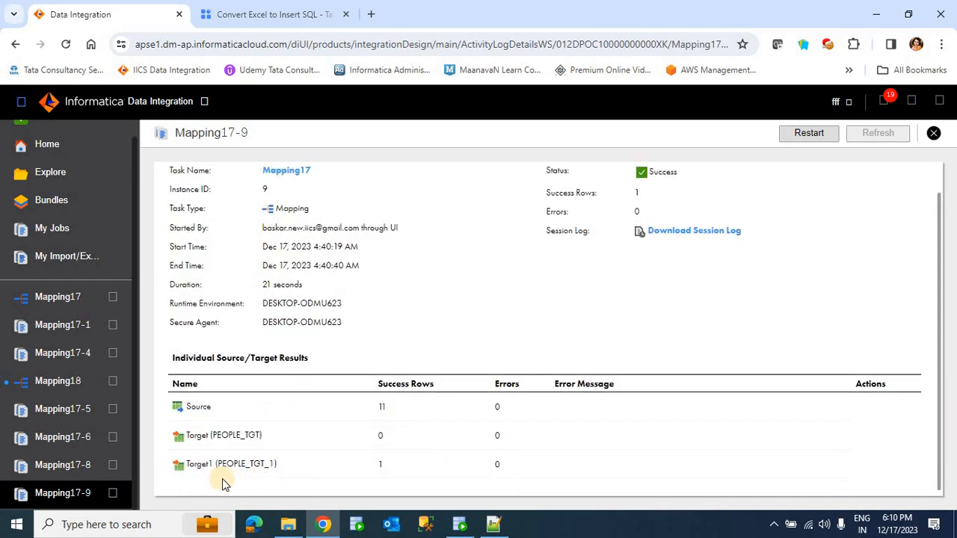
click(57, 306)
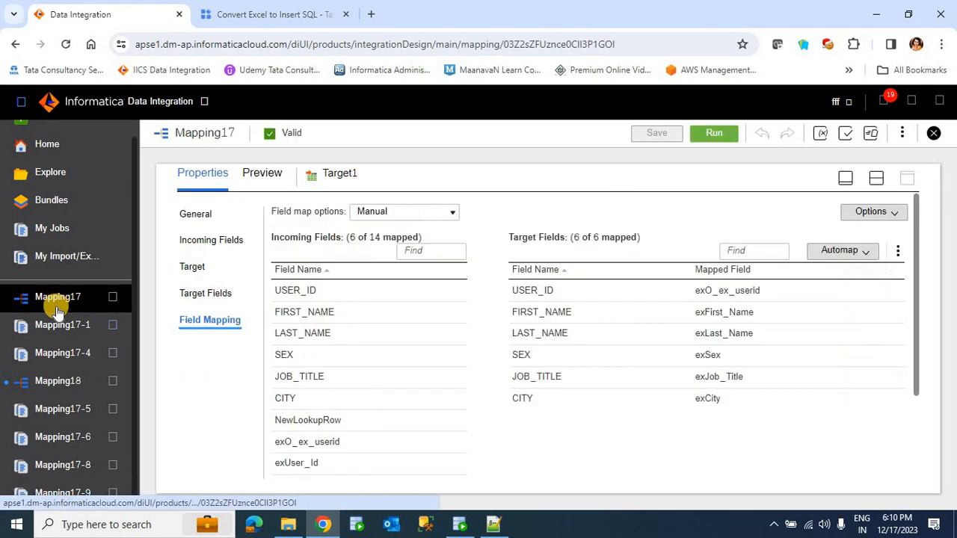
click(845, 181)
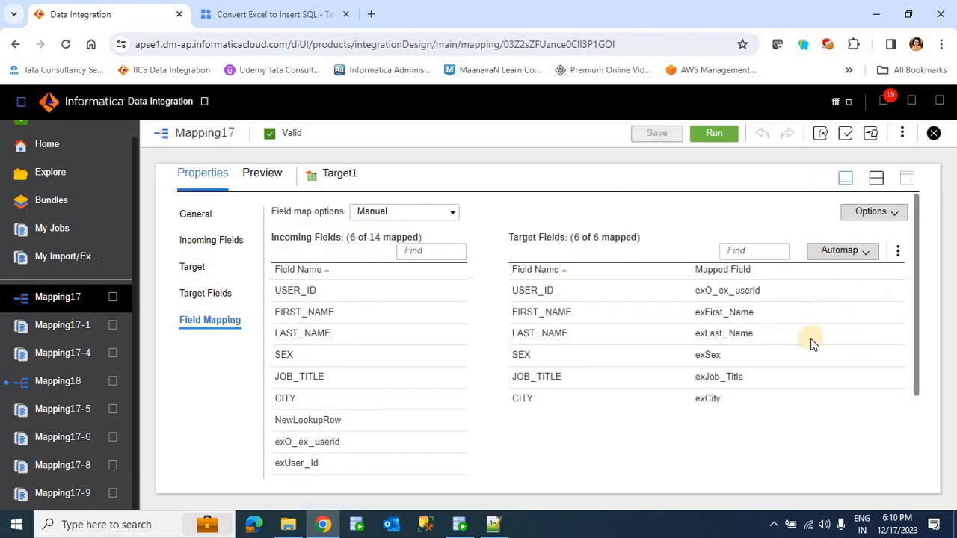
Switch to Oracle SQL Developer, pin the current query result and rerun select * from people_TGT; into a new result
click(461, 527)
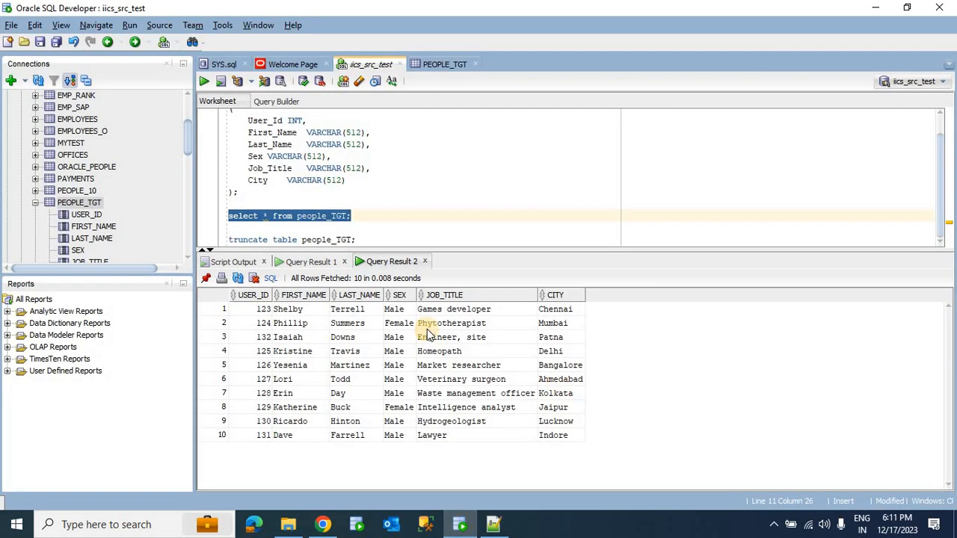
right_click(384, 266)
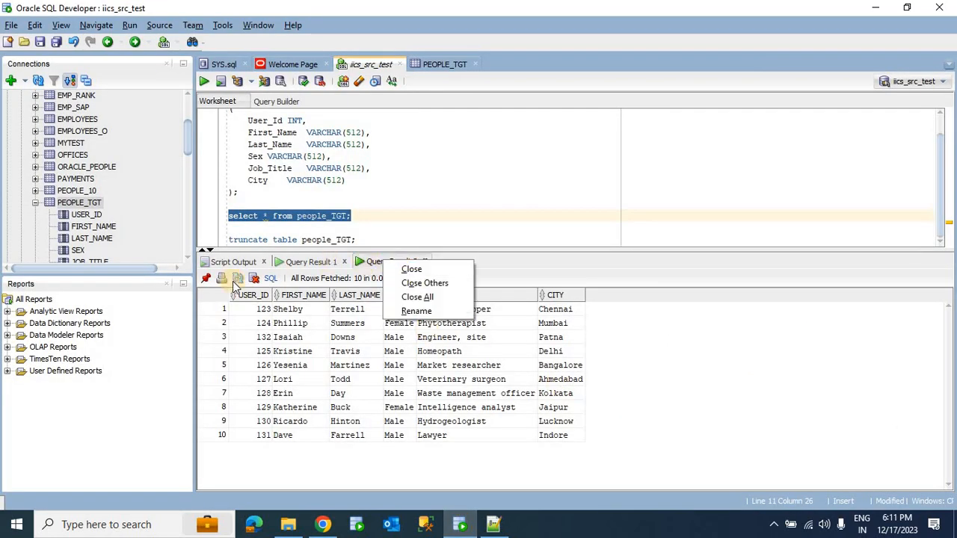
key(Escape)
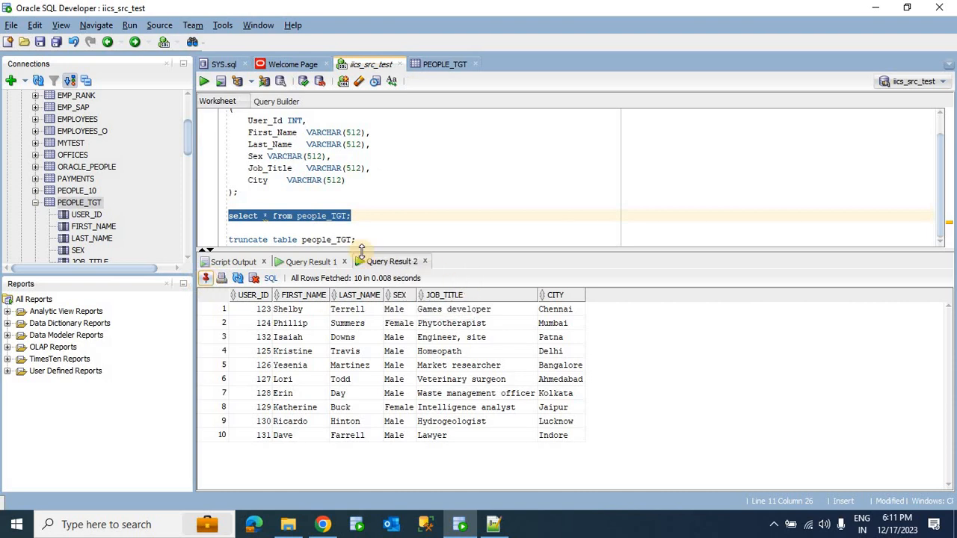
click(380, 217)
shift+click(217, 218)
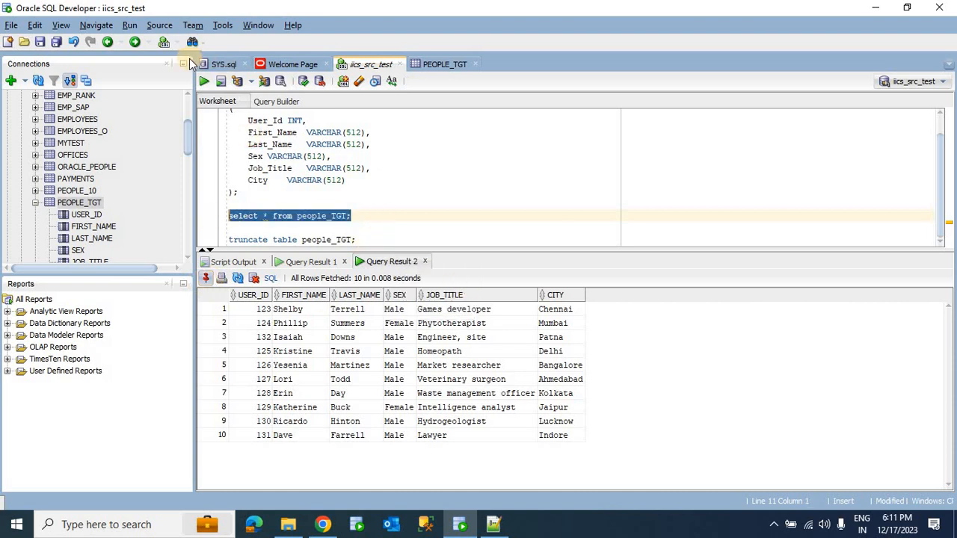
click(205, 82)
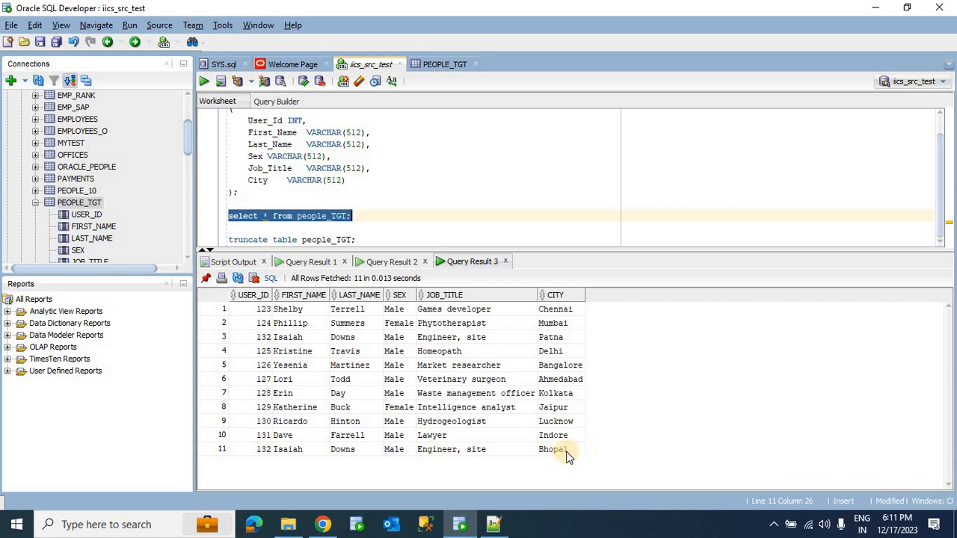
Compare the newest people_TGT result with the two earlier ones, checking the user ID and city in rows 3 and 11
click(389, 262)
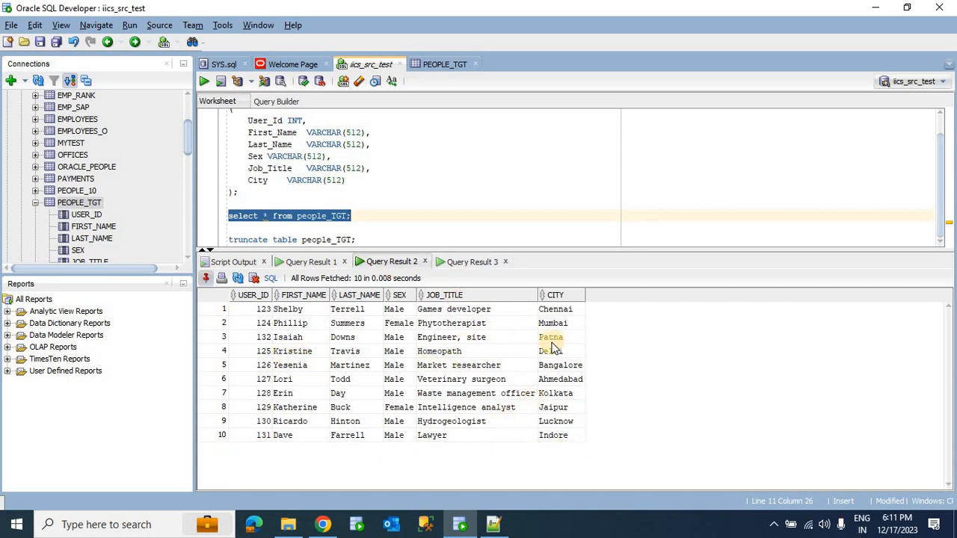
click(480, 261)
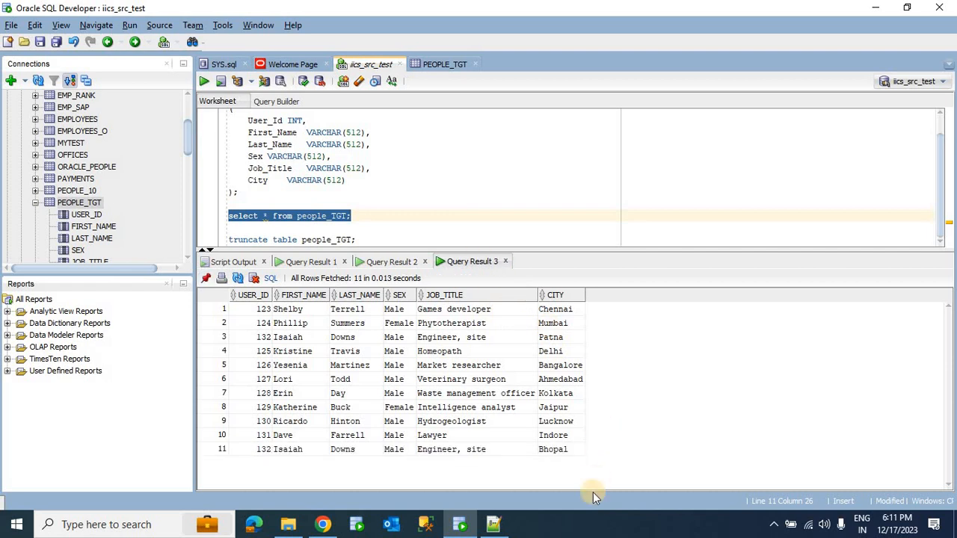
click(305, 264)
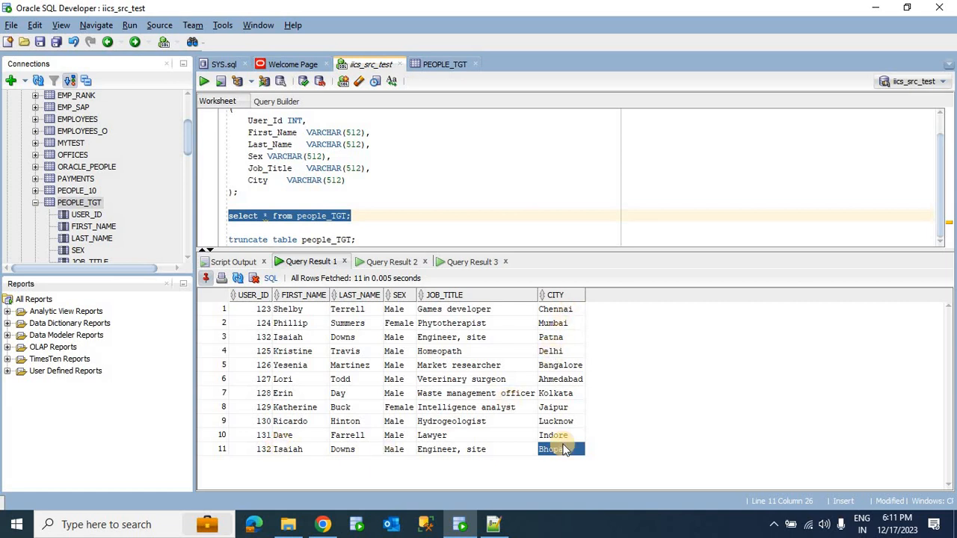
click(458, 261)
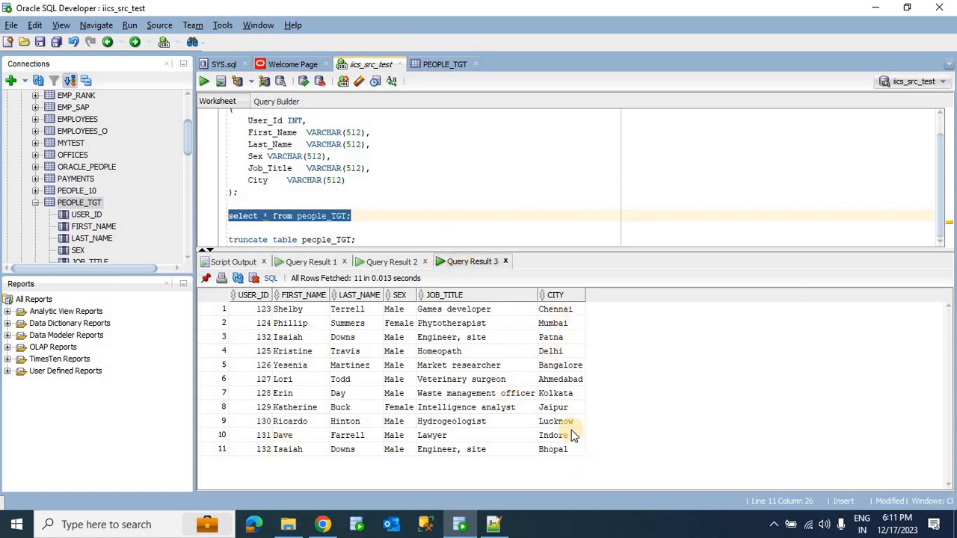
click(572, 451)
click(377, 265)
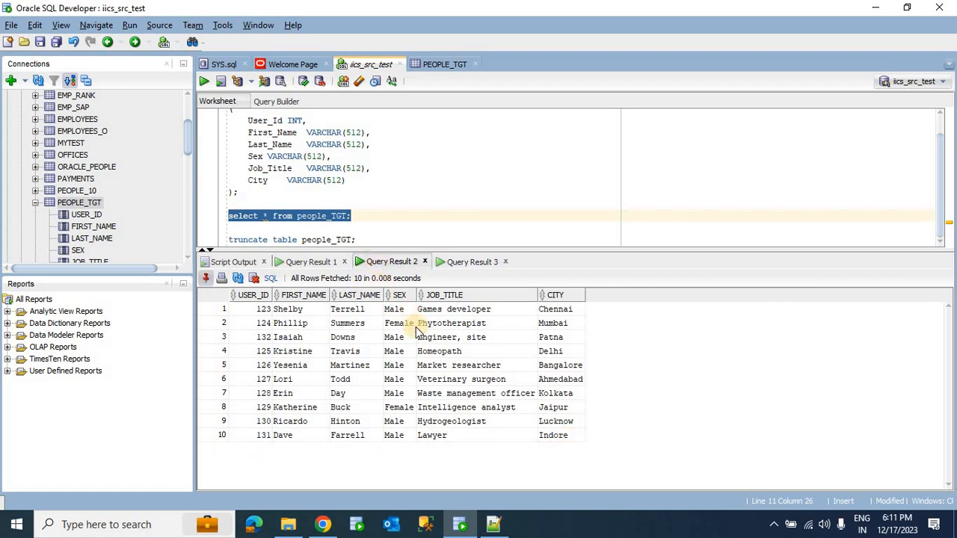
click(463, 263)
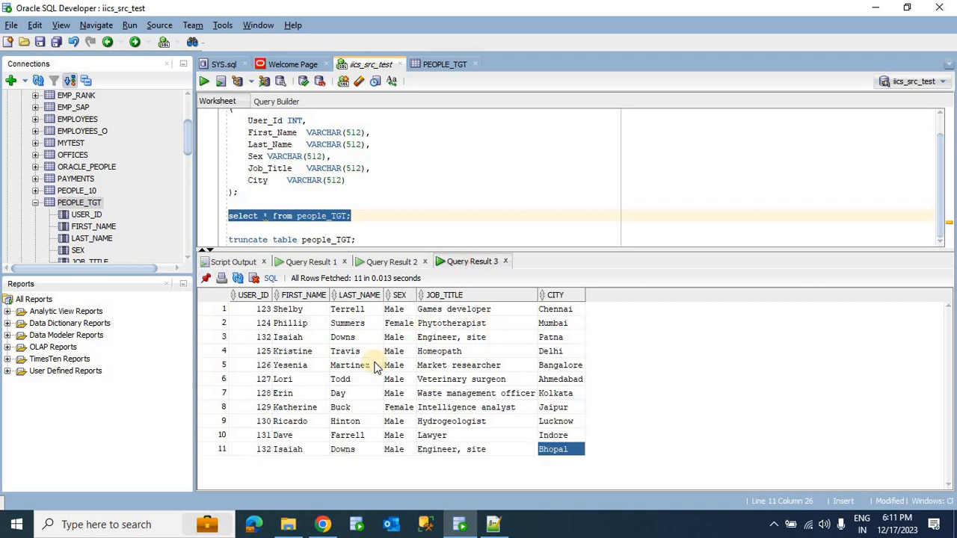
click(303, 339)
click(261, 337)
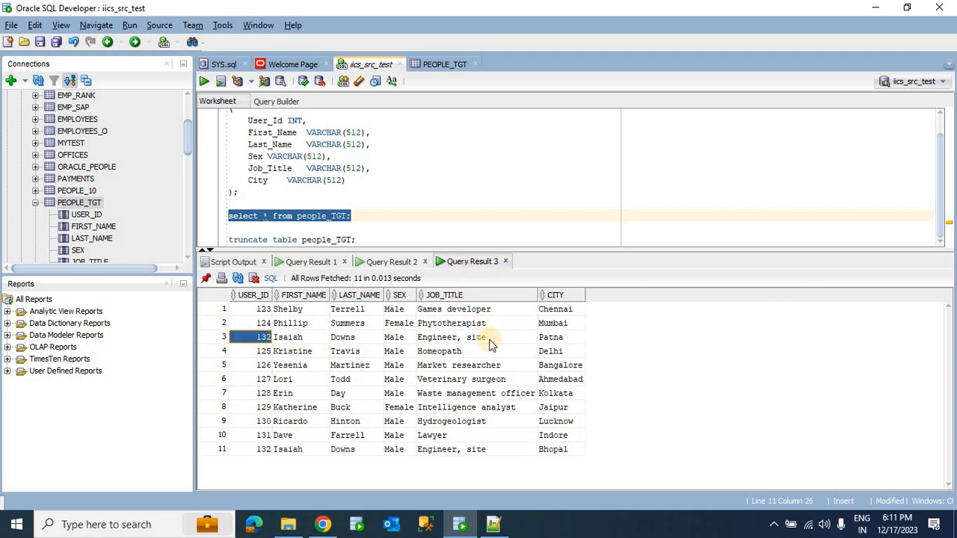
click(555, 339)
click(341, 449)
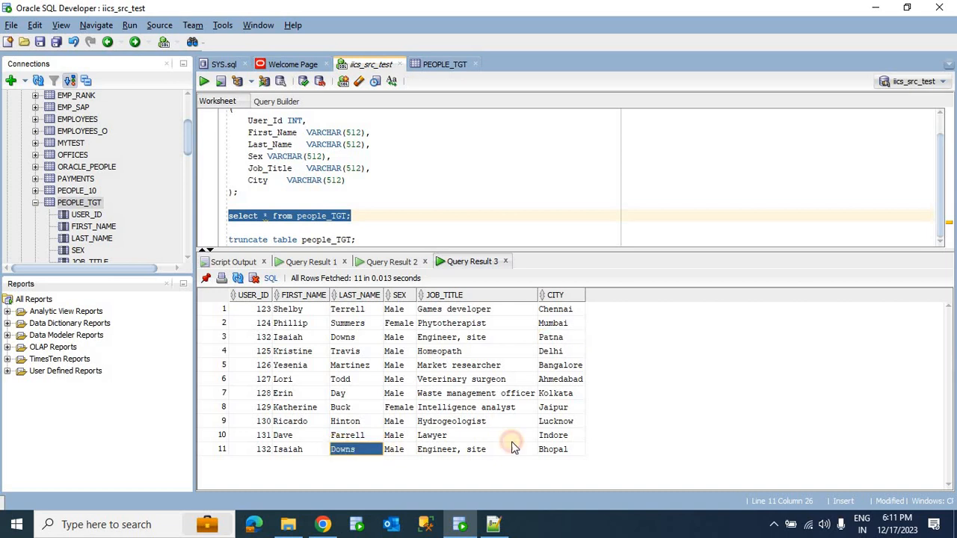
click(562, 450)
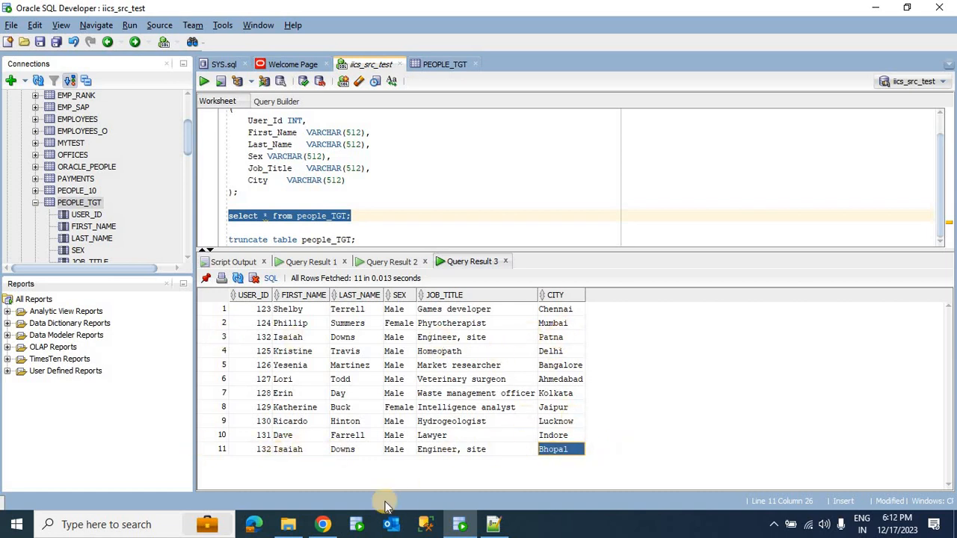
Switch back to Informatica Data Integration, reopen Target1's target settings in Mapping17 and select Update as the operation
click(326, 526)
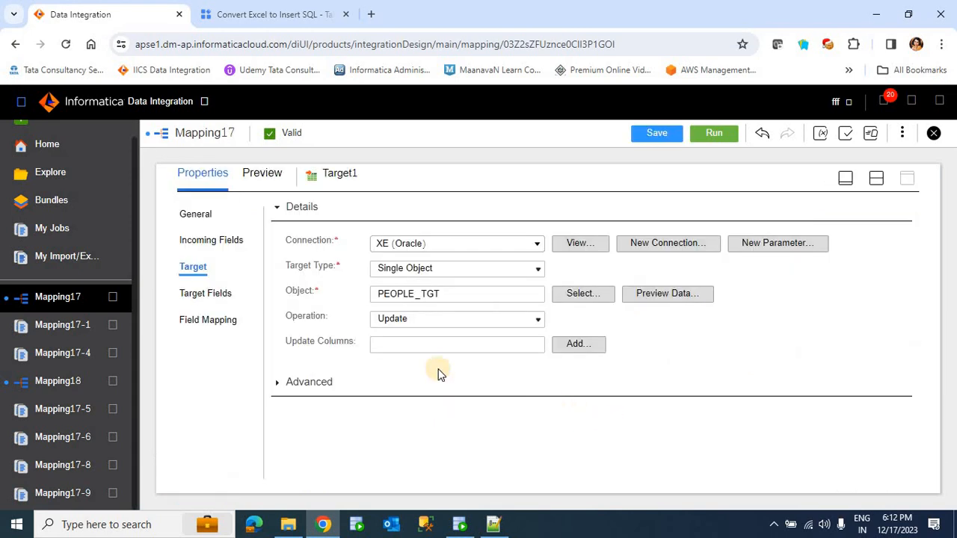
click(846, 178)
click(871, 367)
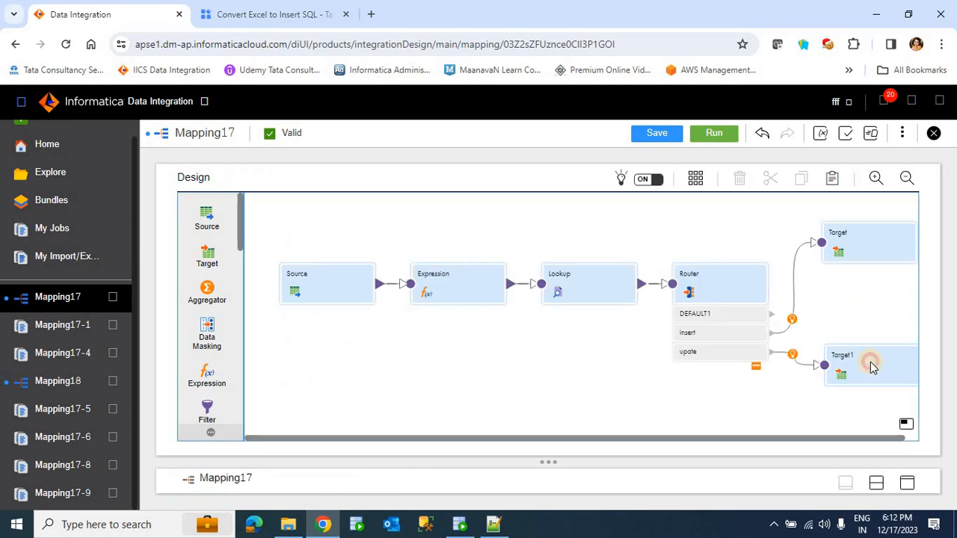
click(906, 484)
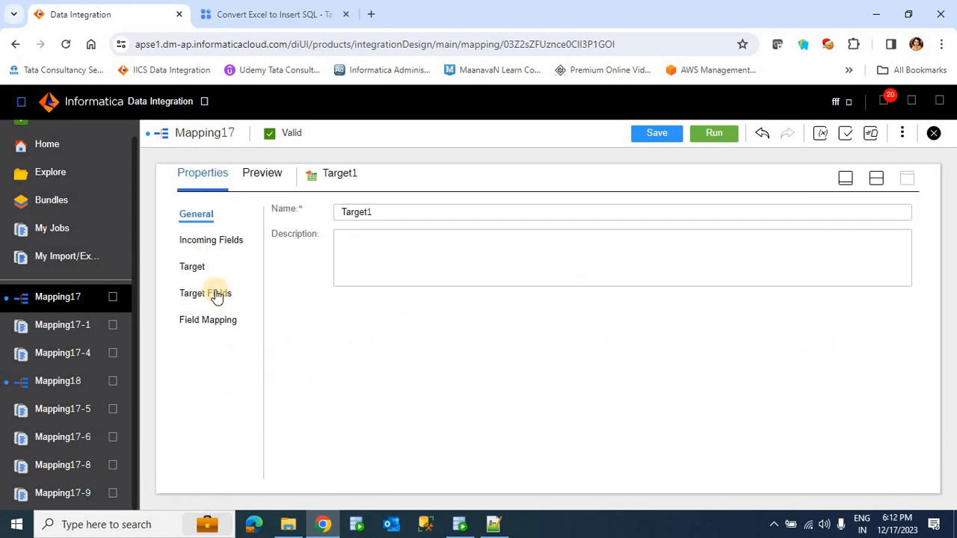
click(194, 270)
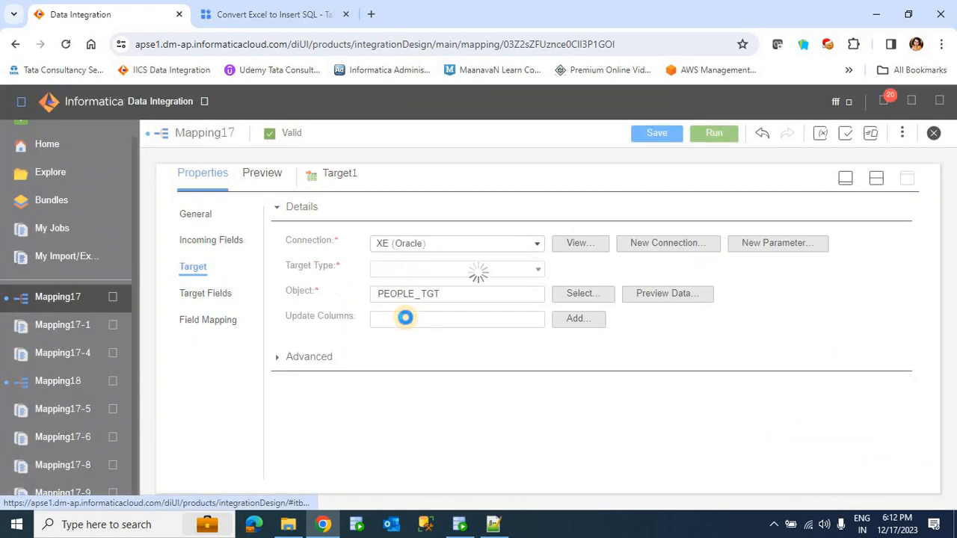
click(418, 320)
click(416, 321)
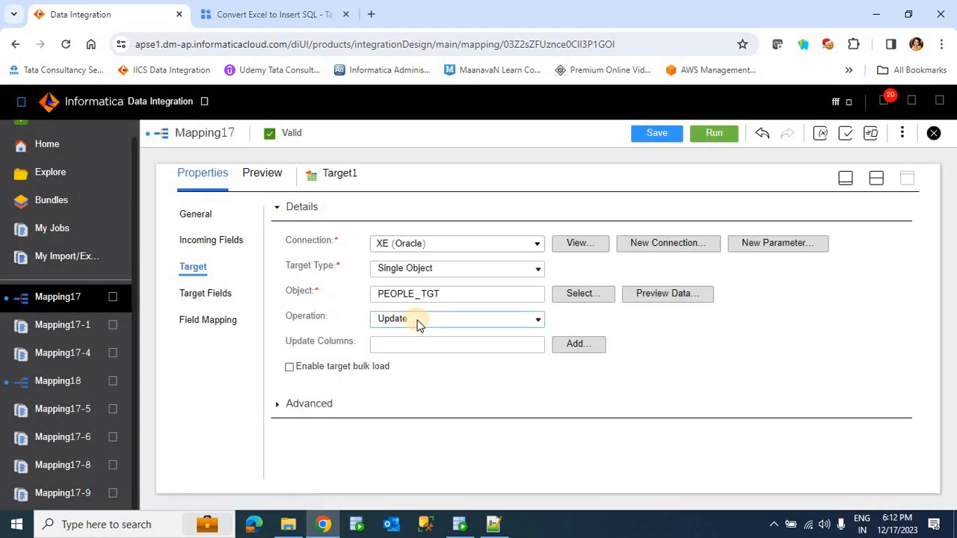
click(417, 323)
click(415, 347)
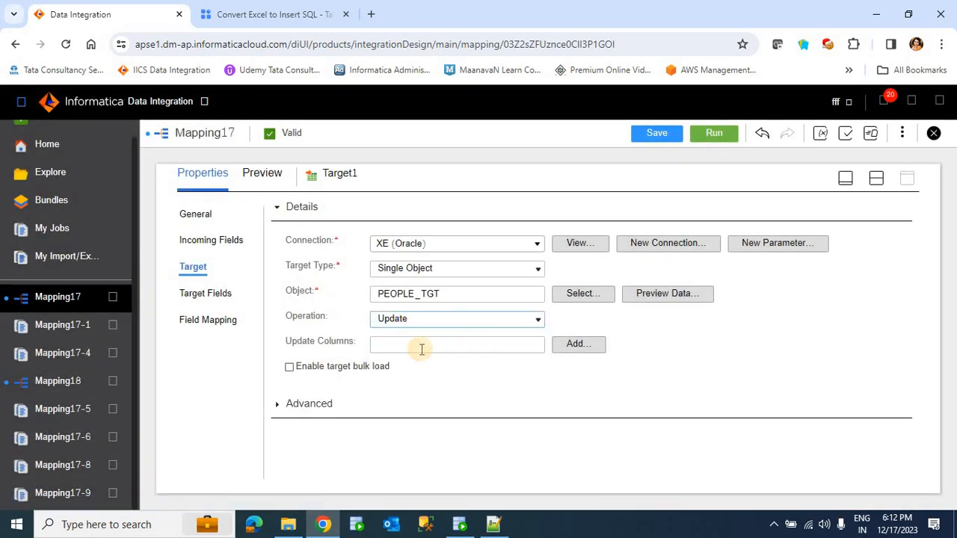
Add USER_ID as the update column for Target1's PEOPLE_TGT object
click(581, 346)
click(341, 385)
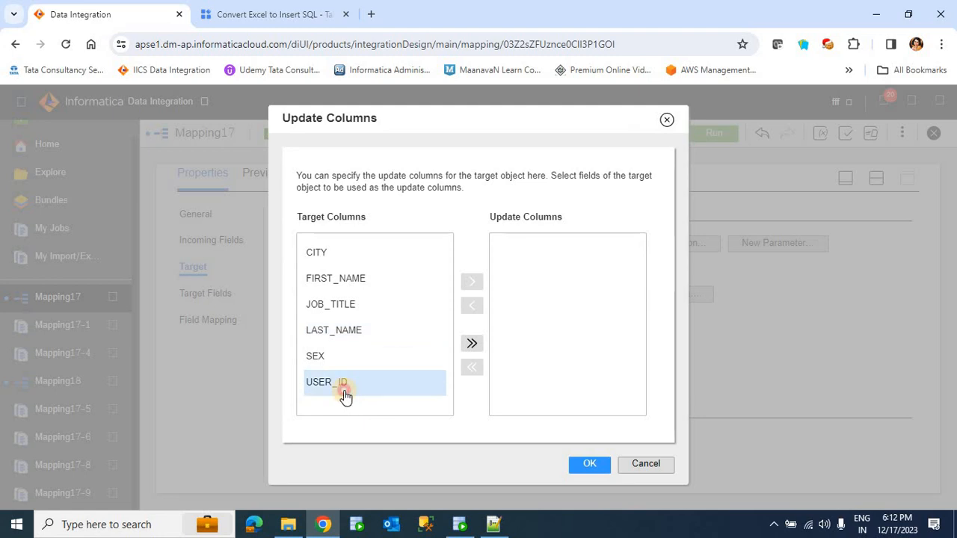
click(472, 282)
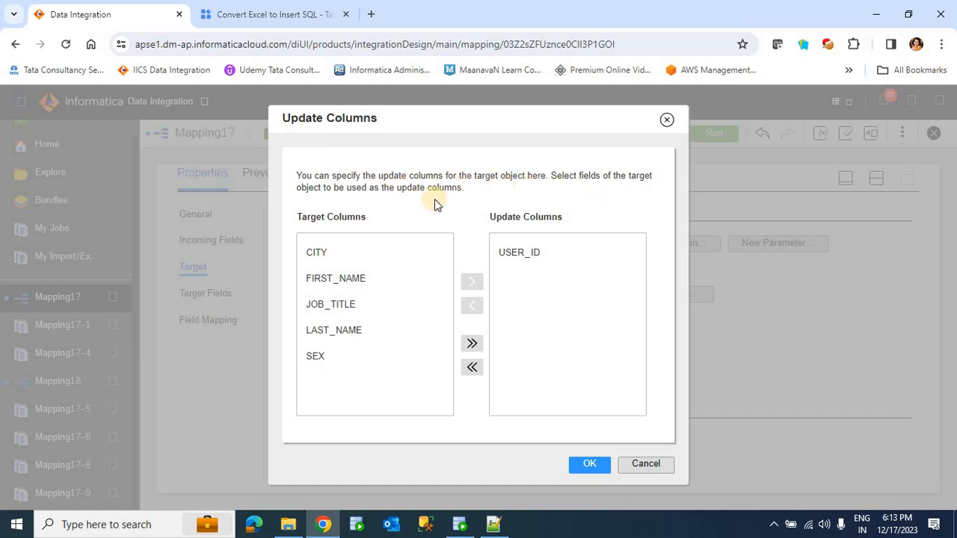
click(591, 465)
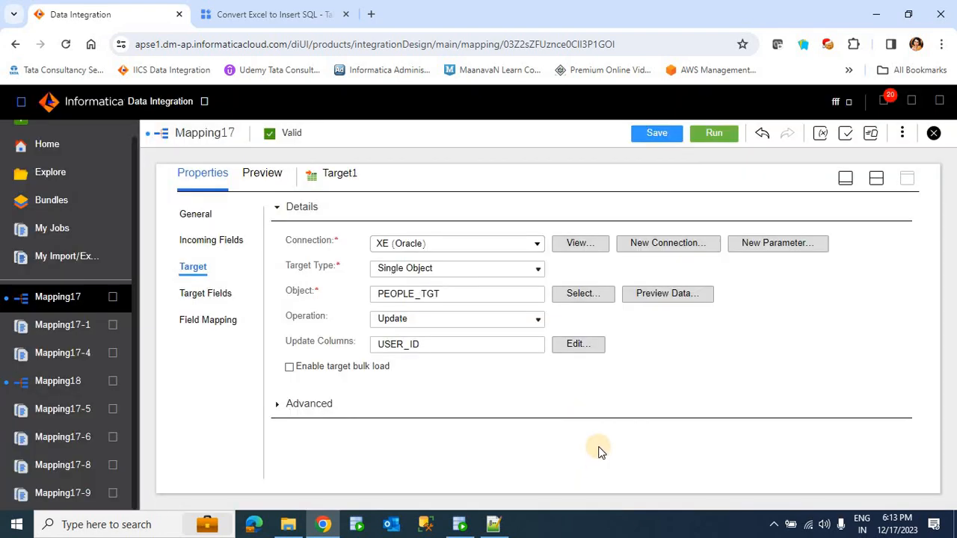
Save Mapping17 with the update column and run the mapping again
click(655, 136)
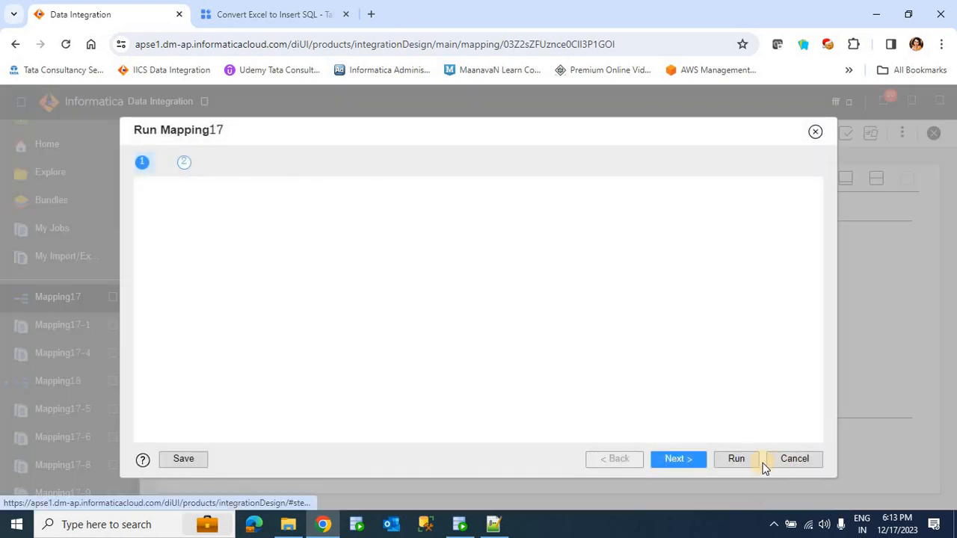
click(753, 464)
click(748, 465)
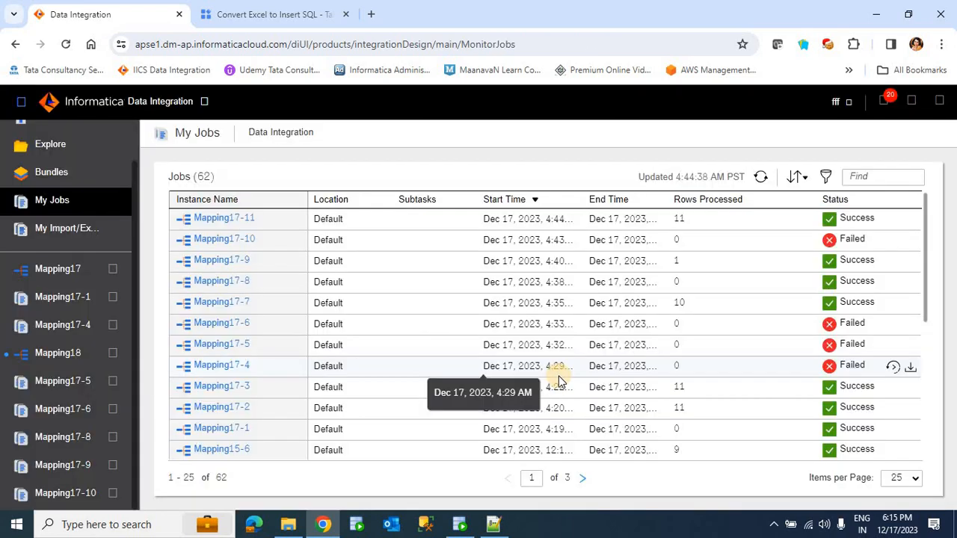
Switch to Oracle SQL Developer and rerun select * from people_TGT; for the latest mapping run
click(423, 525)
mouse_move(457, 527)
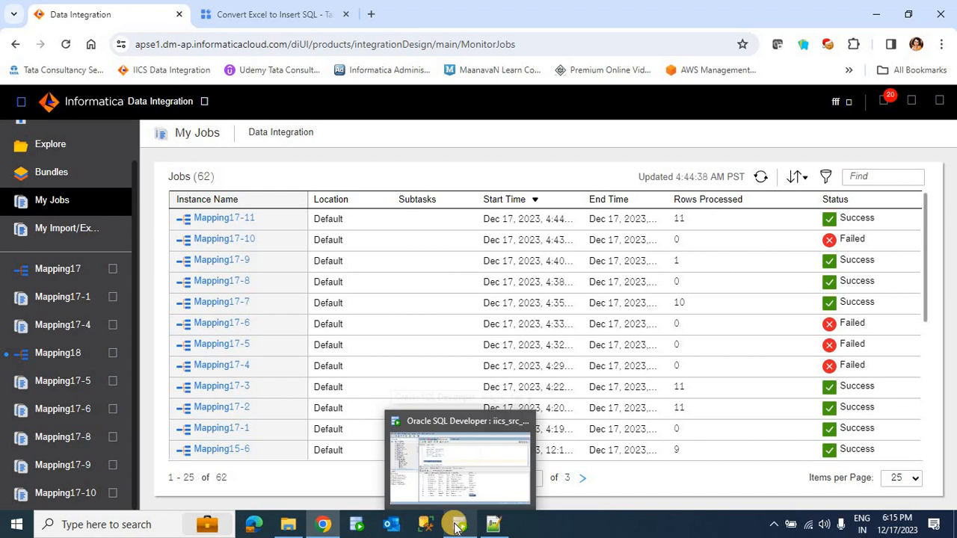
click(487, 479)
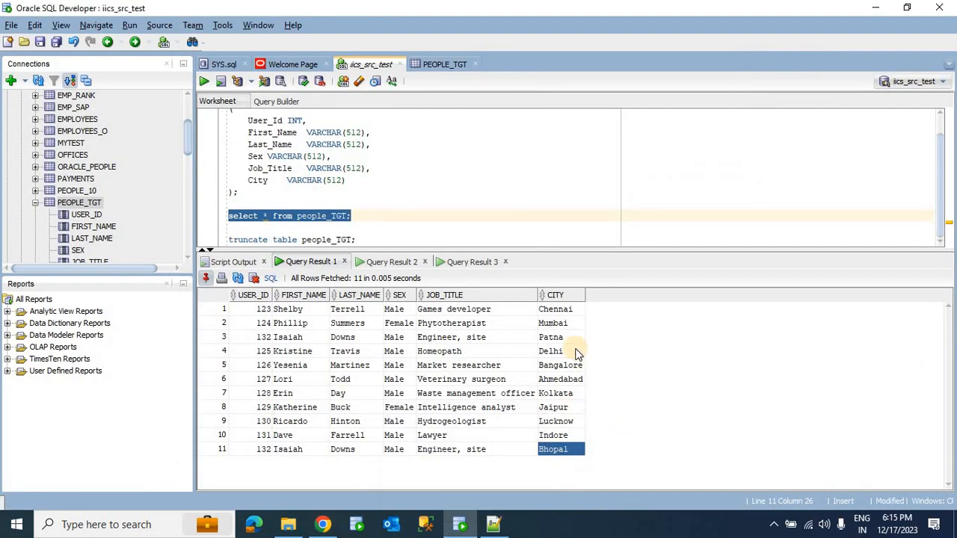
click(357, 217)
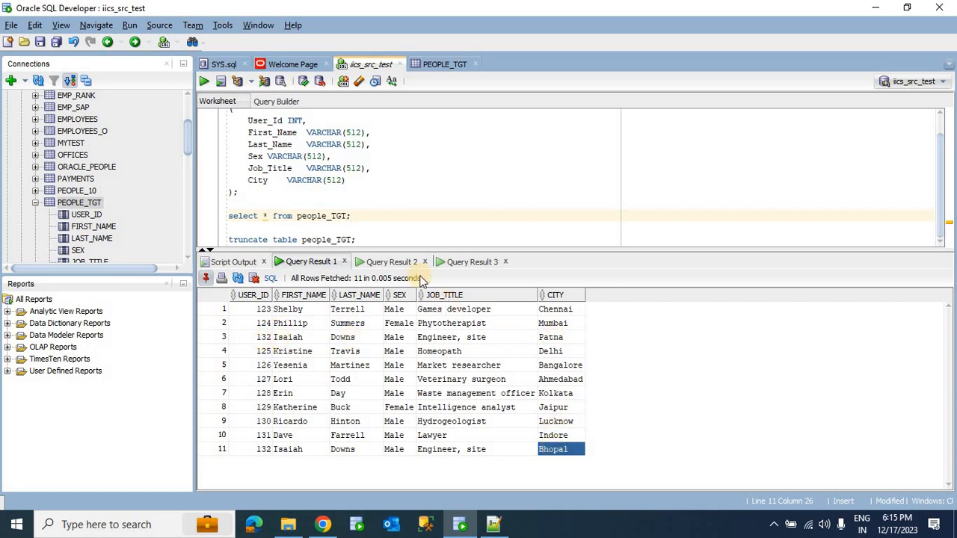
Compare the refreshed third people_TGT result with the two pinned ones, checking row 3's user ID and city against rows 3 and 11 of the first
click(385, 262)
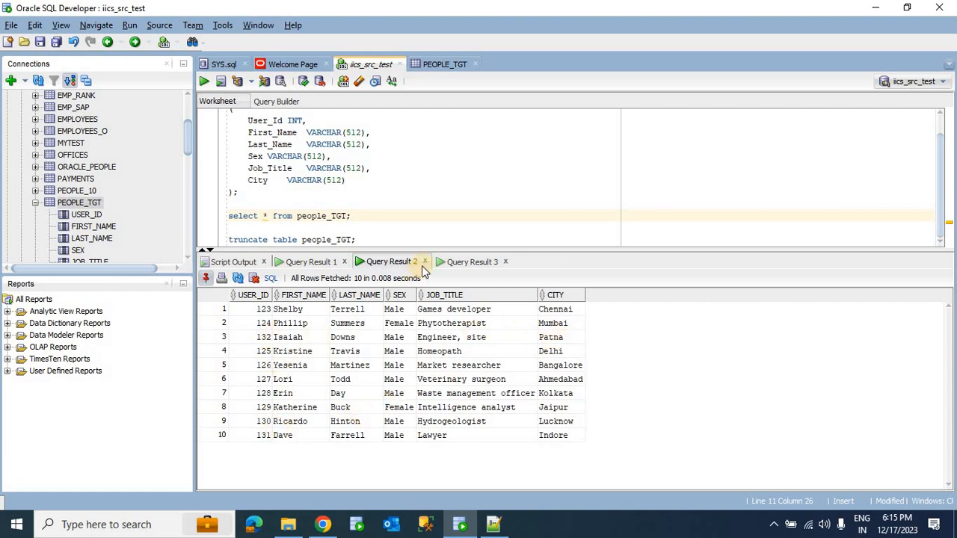
click(463, 263)
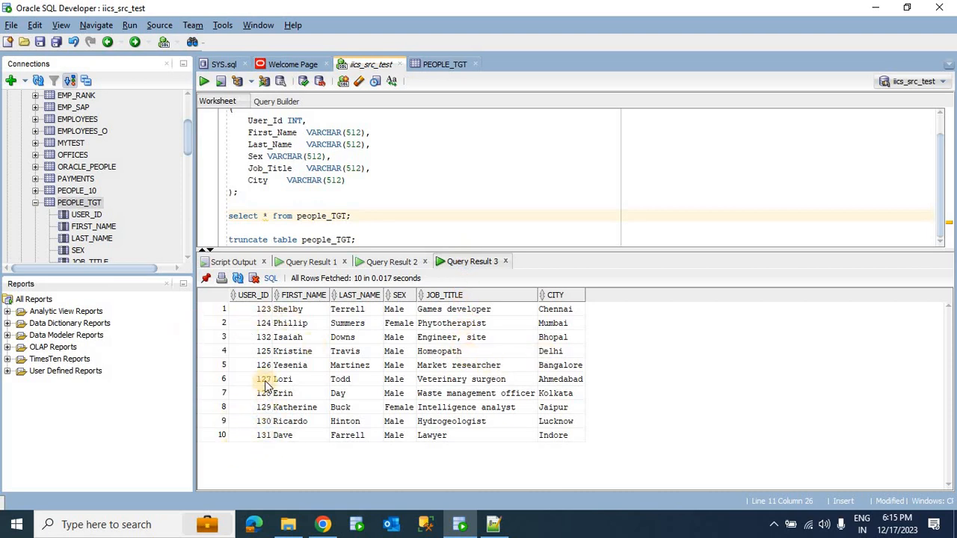
click(258, 337)
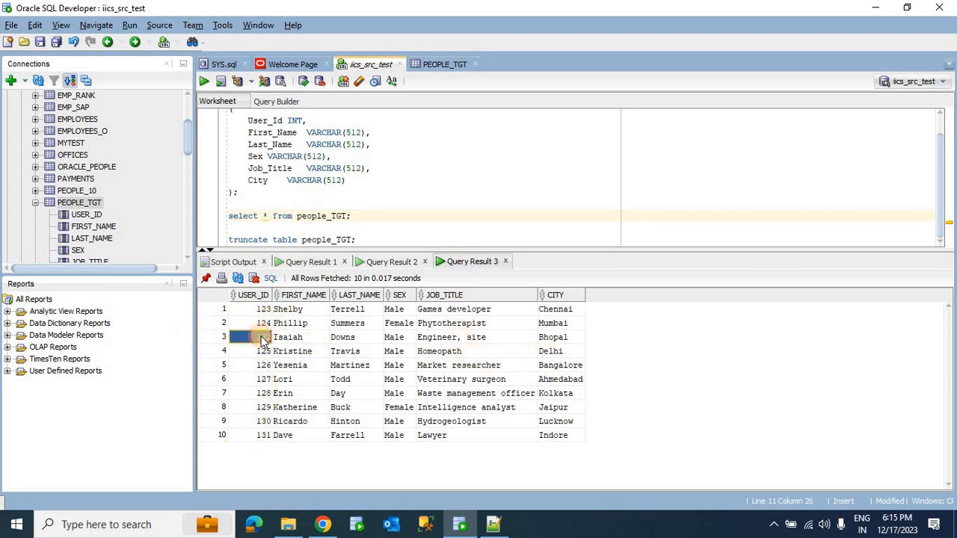
click(560, 338)
click(305, 266)
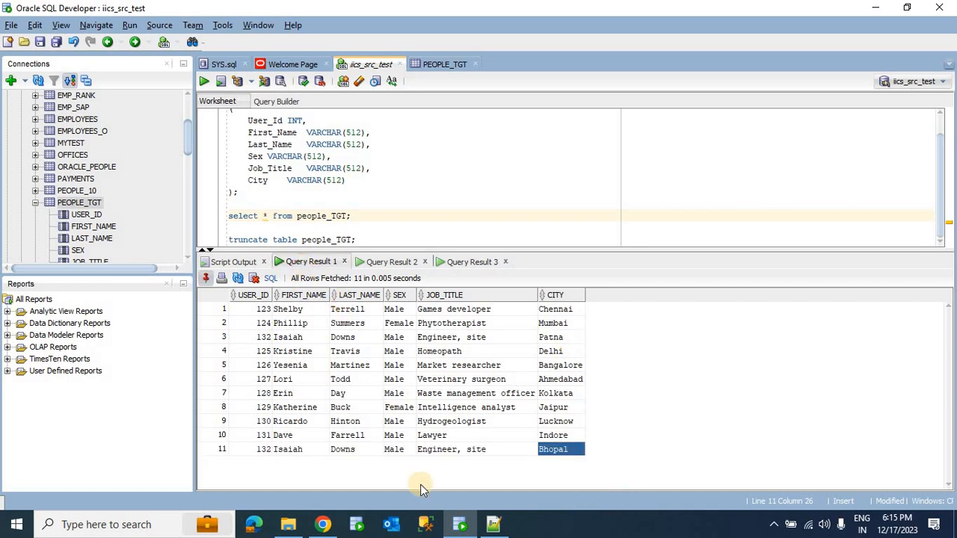
click(290, 449)
click(258, 338)
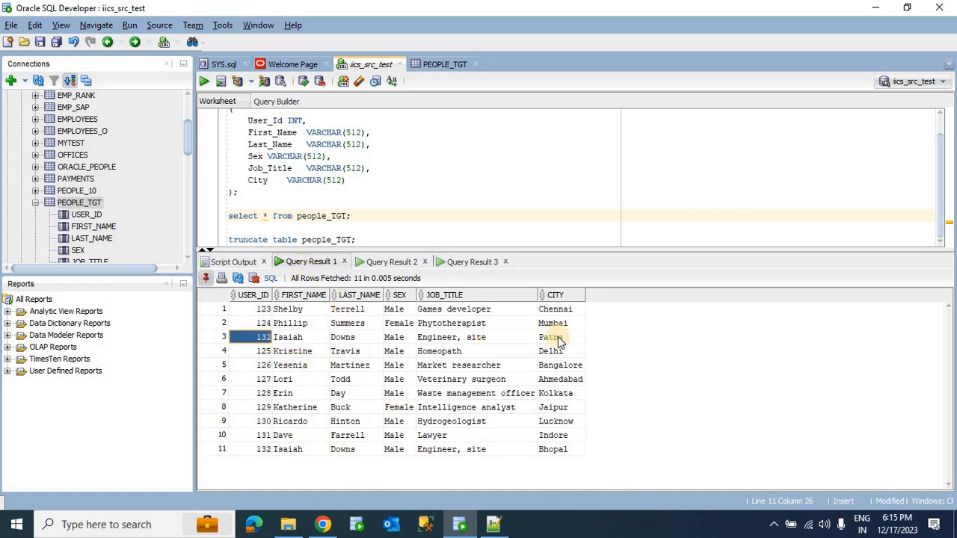
click(562, 342)
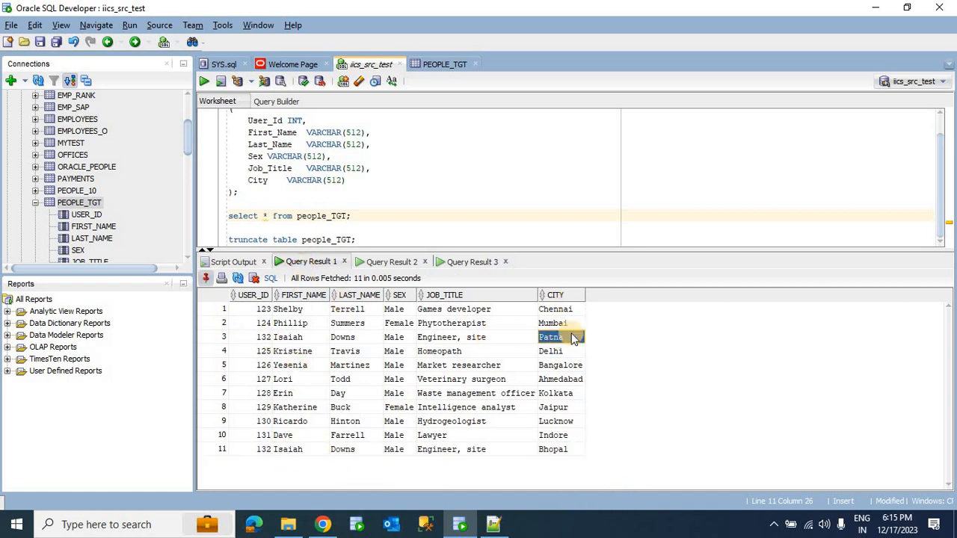
click(566, 450)
click(458, 262)
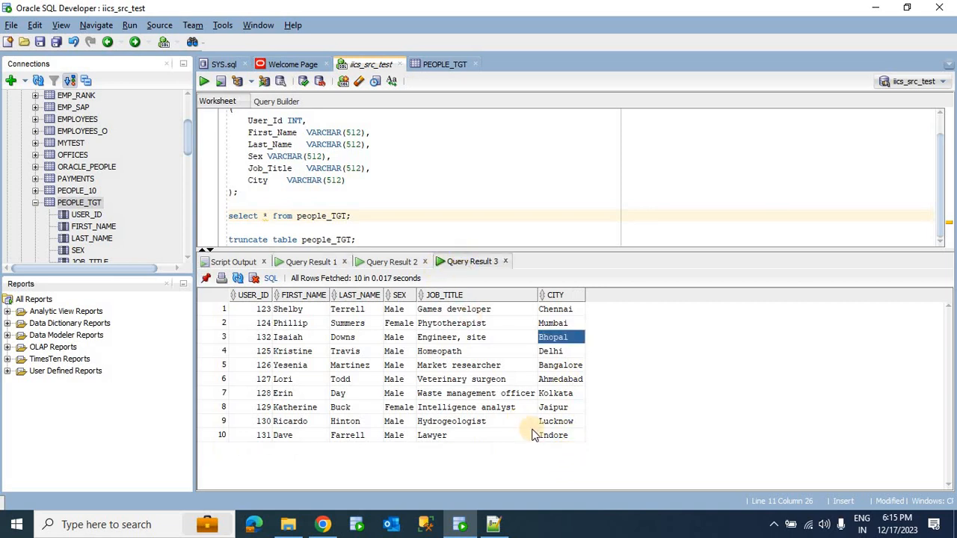
click(554, 346)
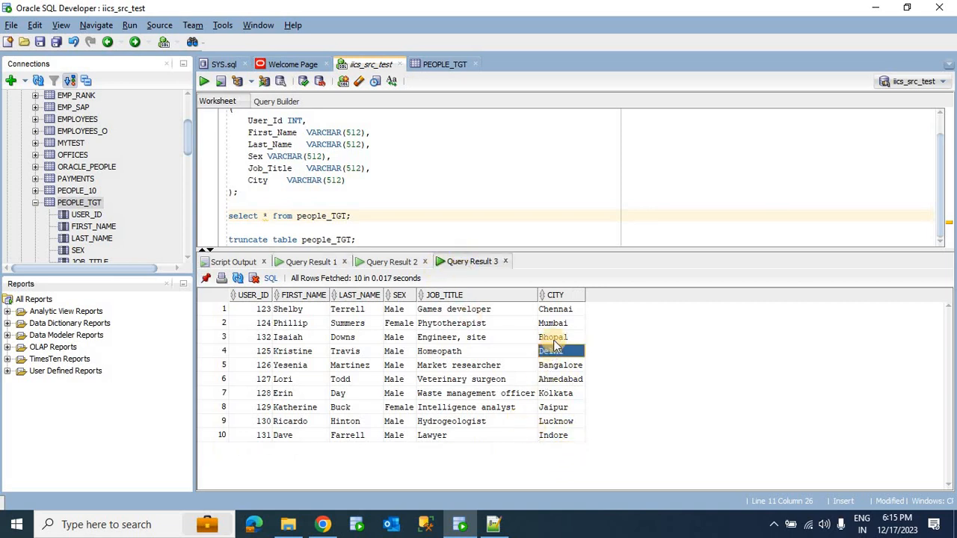
click(555, 338)
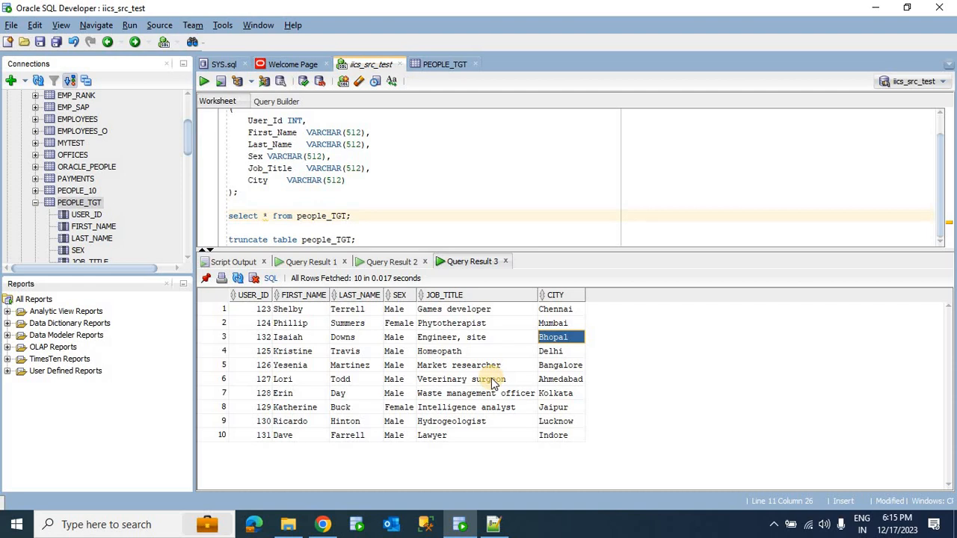